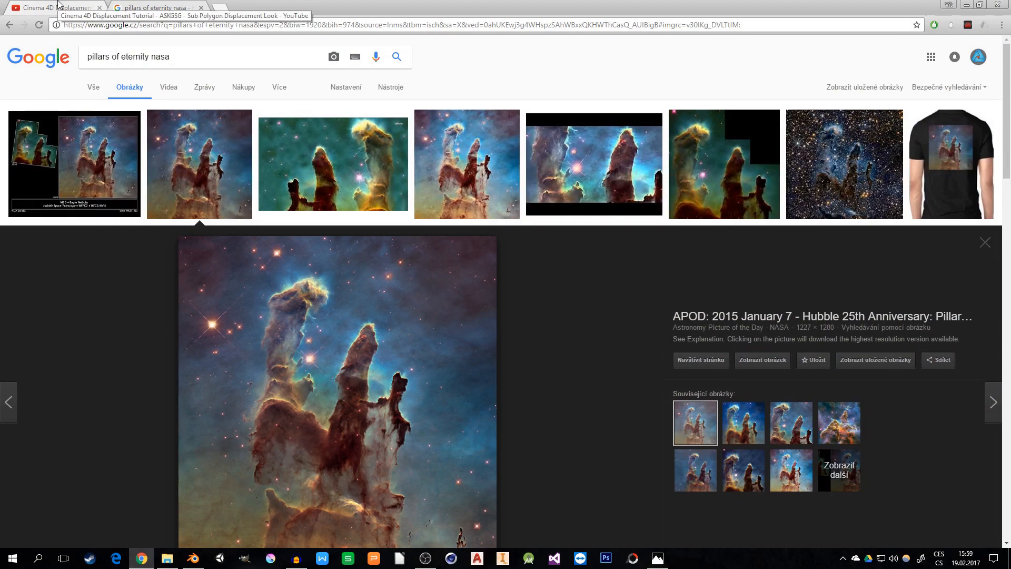
Look over the Cinema 4D displacement tutorial page, the pillars of eternity NASA image, the finished fin2.png render and the downloaded image file.
{"action": "left_click", "coordinate": [58, 6]}
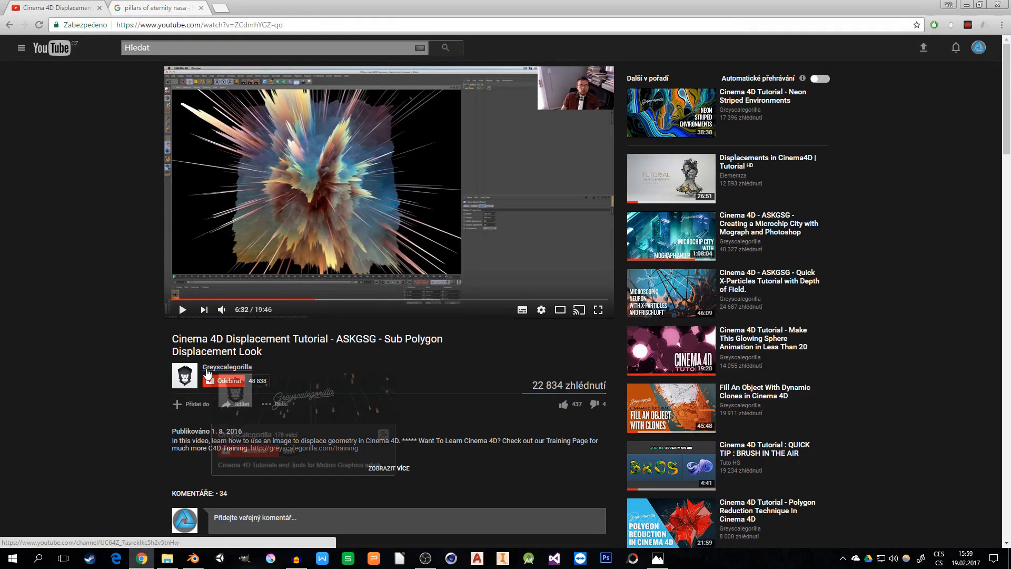
{"action": "mouse_move", "coordinate": [207, 373]}
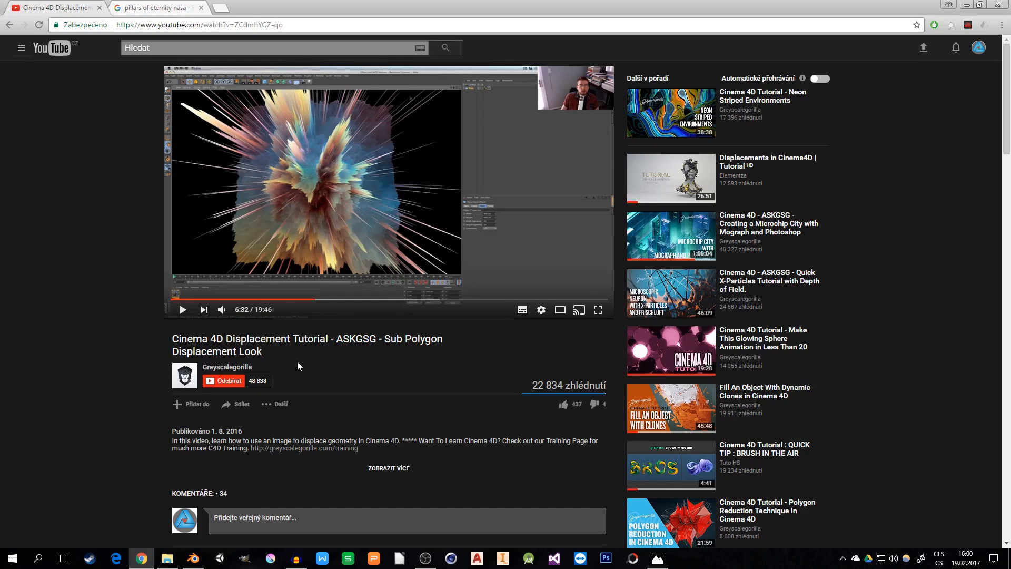
{"action": "left_click", "coordinate": [155, 7]}
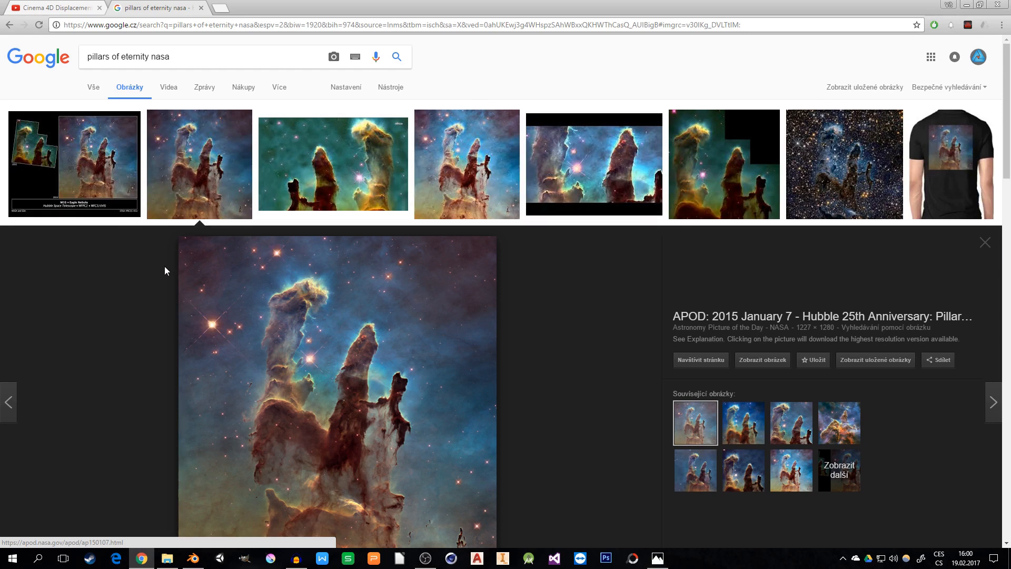
{"action": "scroll", "coordinate": [443, 375], "scroll_direction": "down", "scroll_amount": 1}
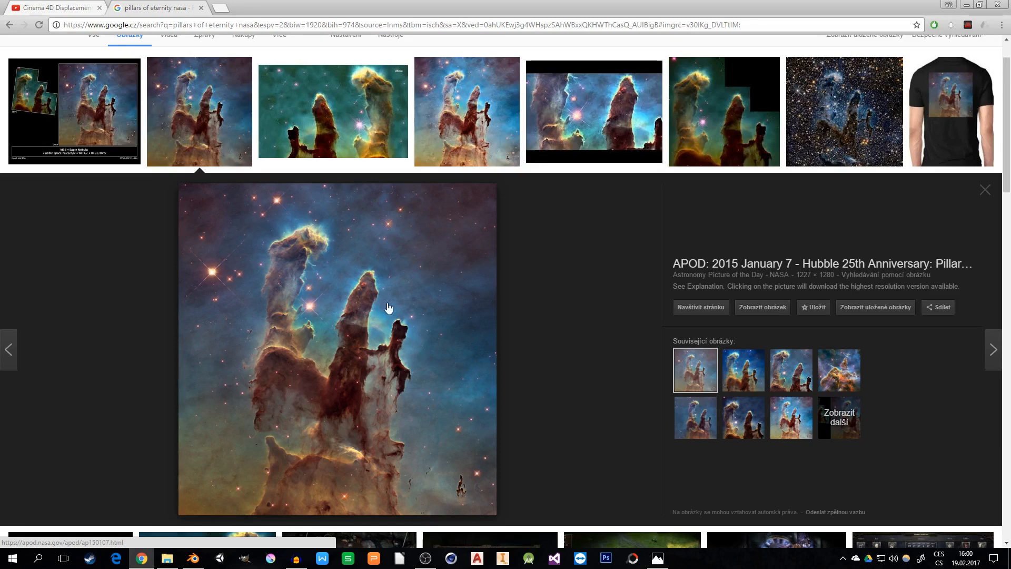
{"action": "left_click", "coordinate": [966, 5]}
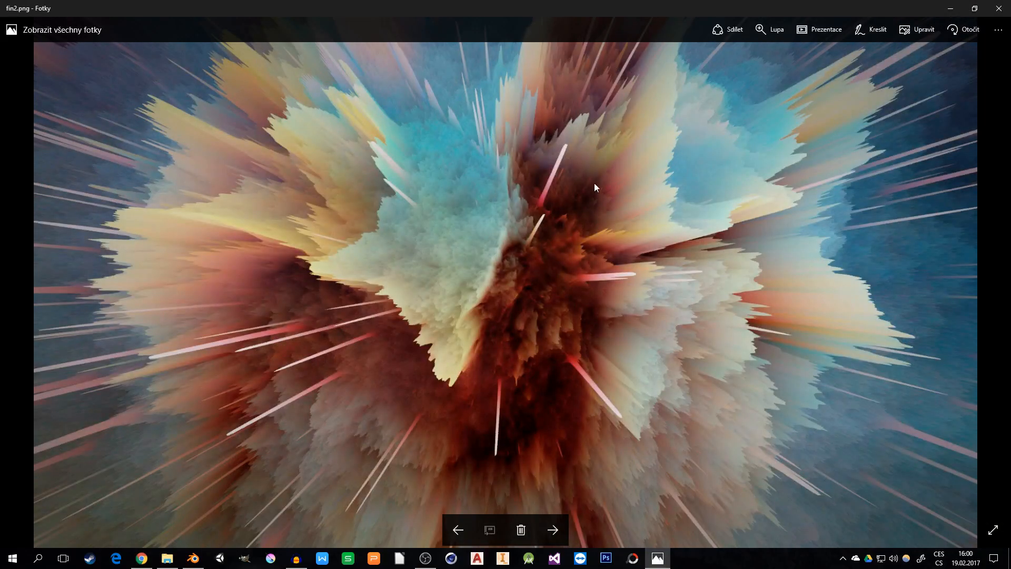
{"action": "left_click", "coordinate": [951, 8]}
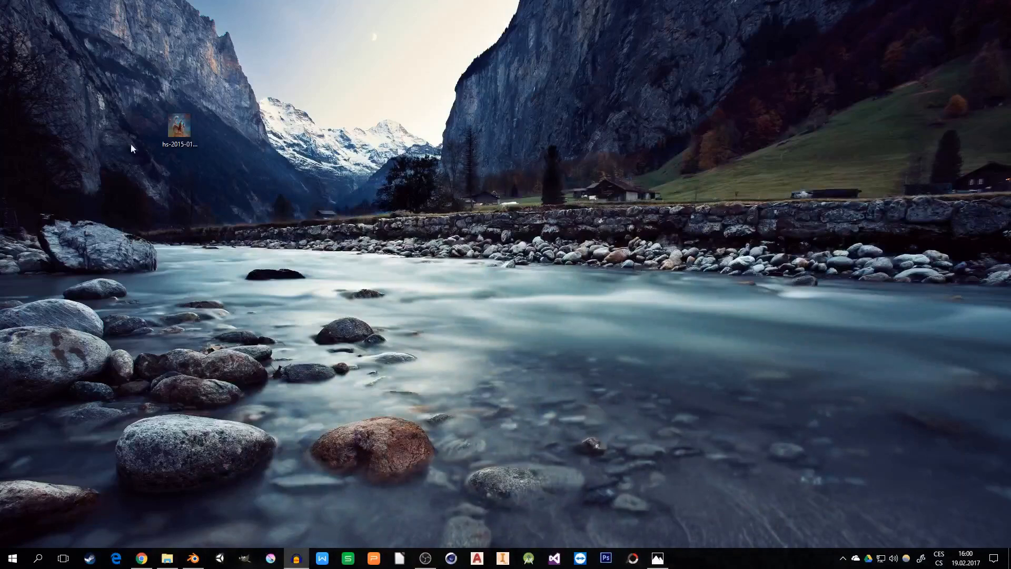
{"action": "left_click_drag", "start_coordinate": [175, 125], "coordinate": [201, 182]}
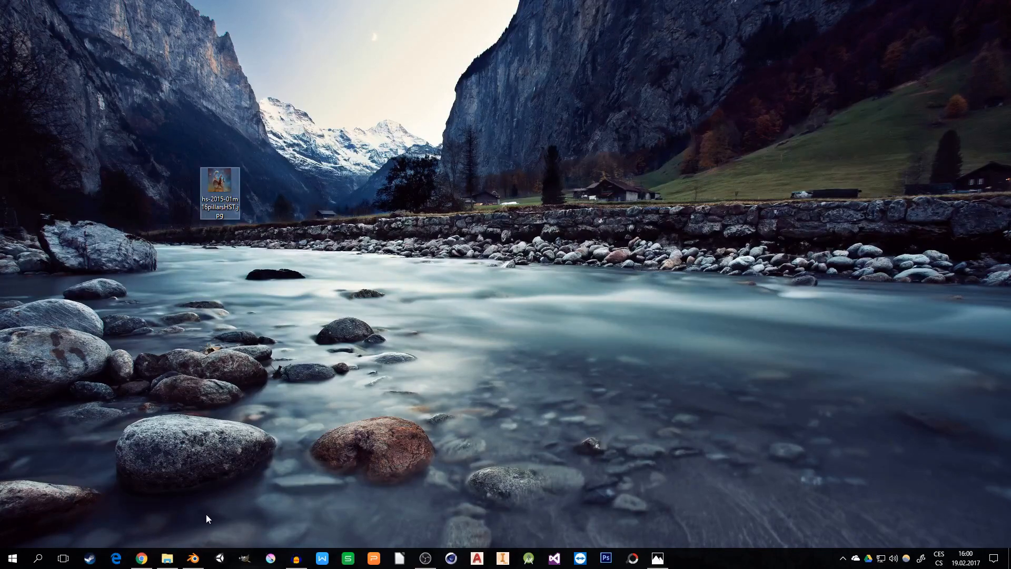
Switch to Blender and import hs-2015-01m16pillarsHST.jpg from the Desktop using Images as Planes.
{"action": "left_click", "coordinate": [194, 559]}
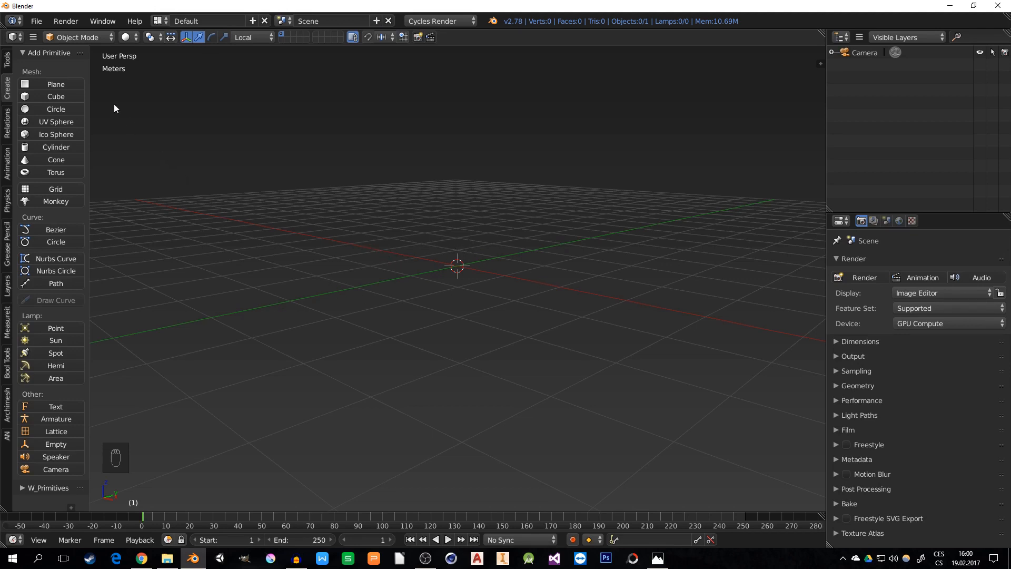
{"action": "left_click", "coordinate": [37, 23]}
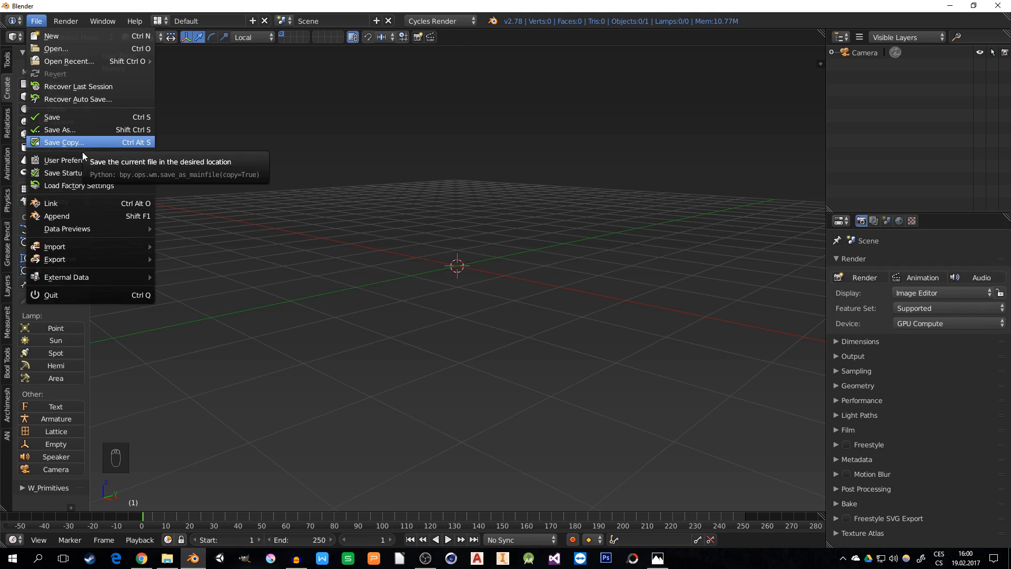
{"action": "mouse_move", "coordinate": [47, 251]}
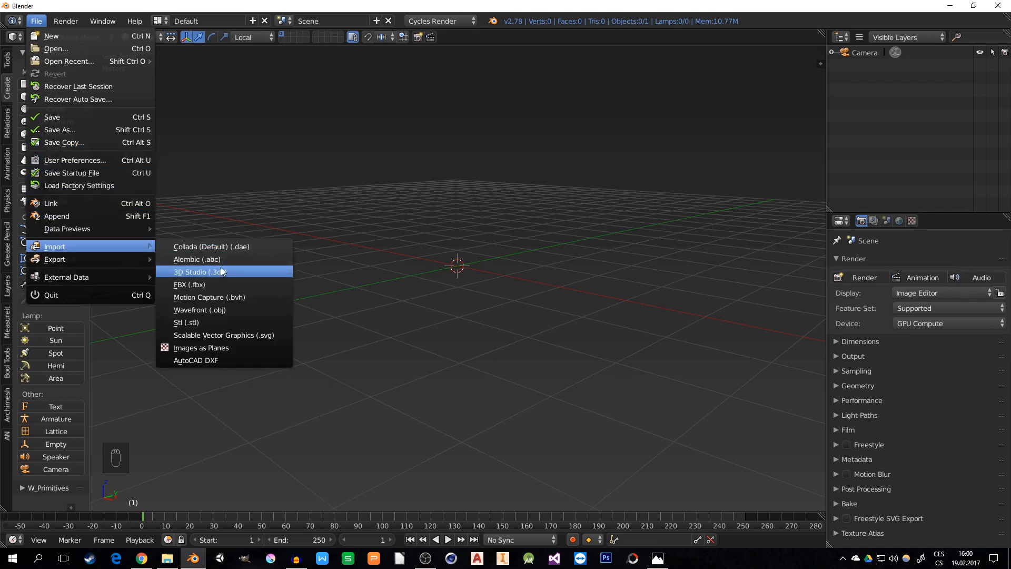
{"action": "left_click", "coordinate": [214, 348]}
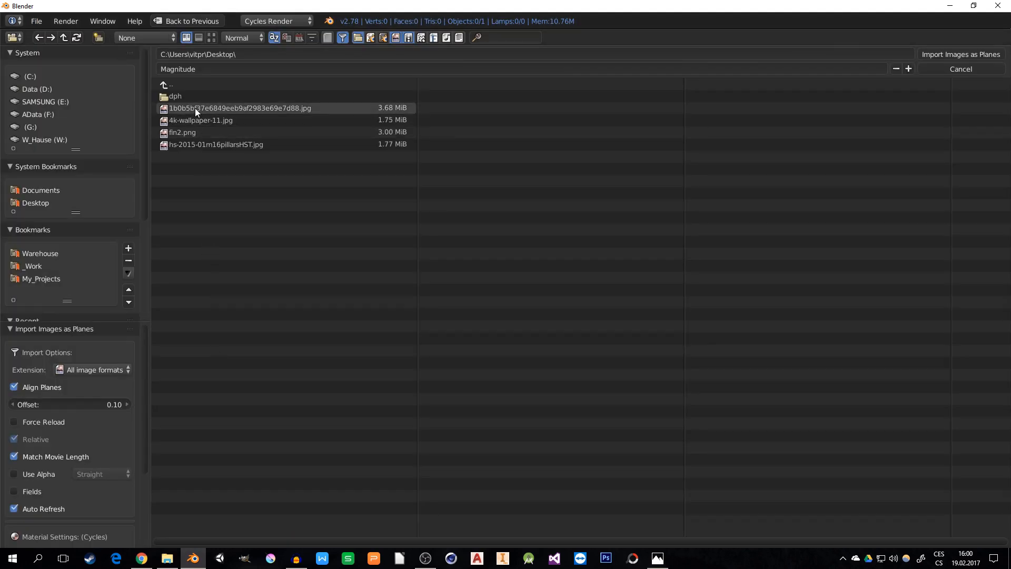
{"action": "left_click", "coordinate": [212, 37]}
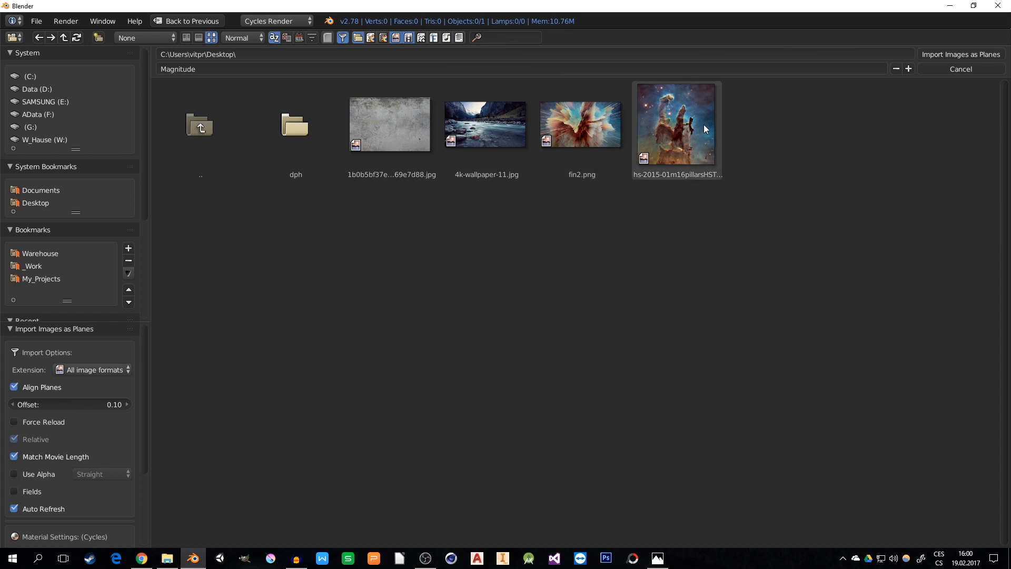
{"action": "left_click", "coordinate": [679, 132]}
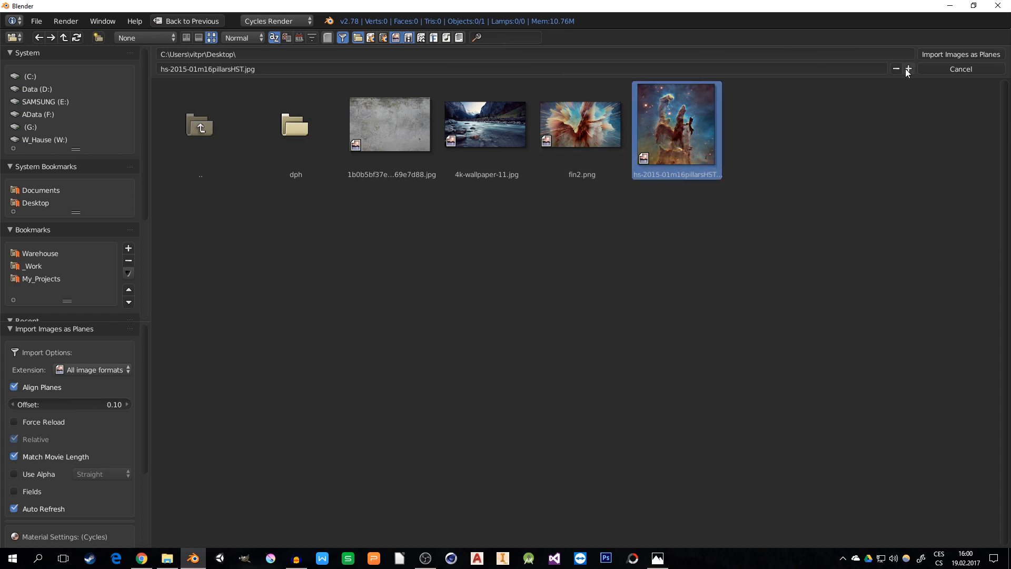
{"action": "left_click", "coordinate": [960, 54]}
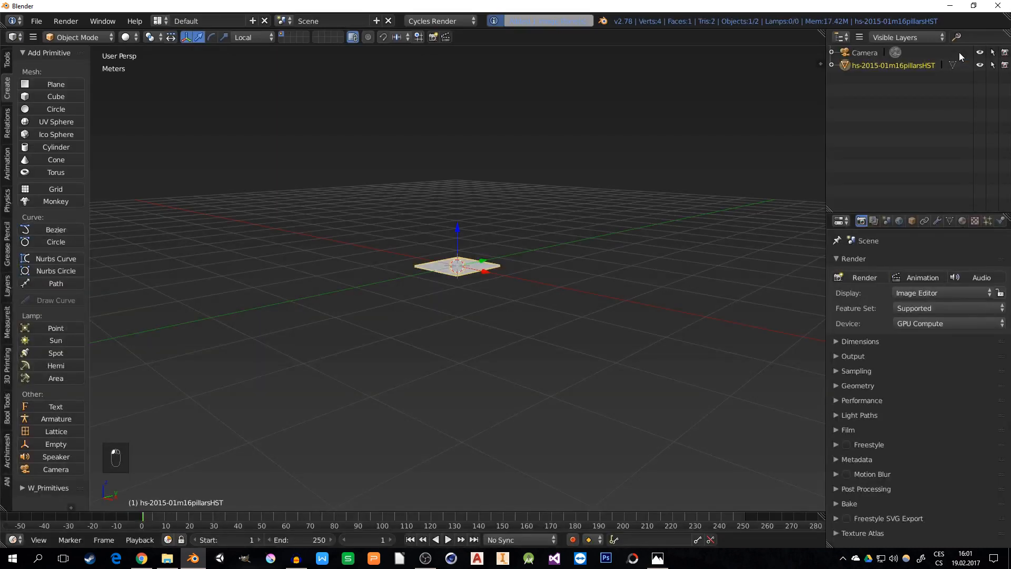
Select the camera and reset its location and rotation to zero on all axes.
{"action": "middle_click_drag", "start_coordinate": [413, 289], "coordinate": [472, 334]}
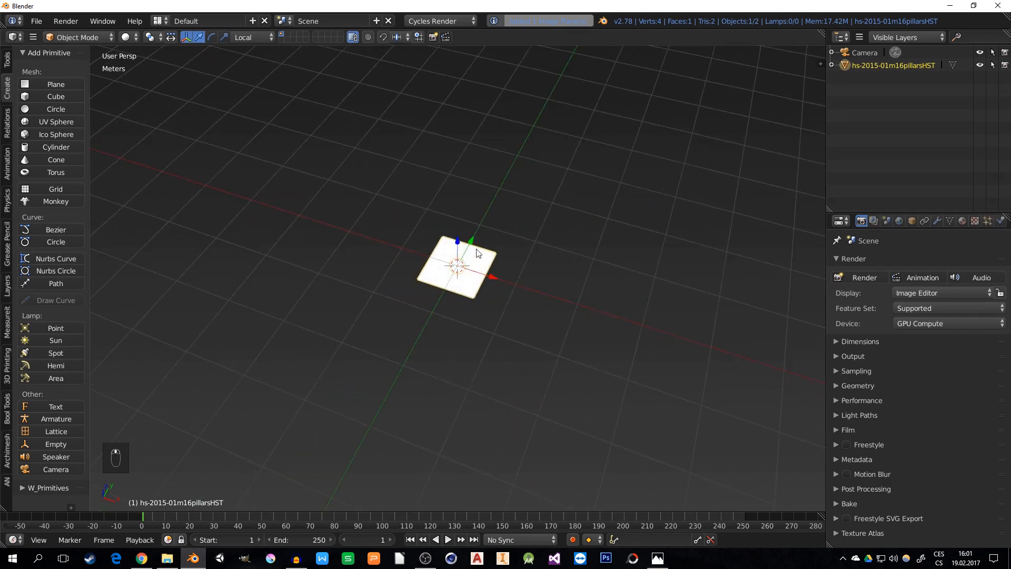
{"action": "scroll", "coordinate": [514, 261], "scroll_direction": "up", "scroll_amount": 4}
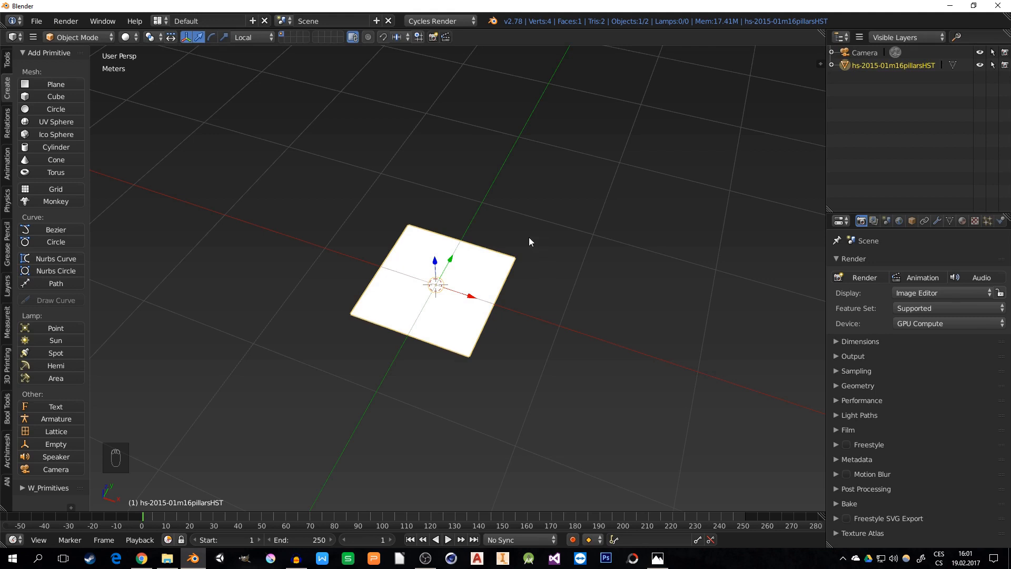
{"action": "middle_click_drag", "start_coordinate": [431, 340], "coordinate": [455, 329]}
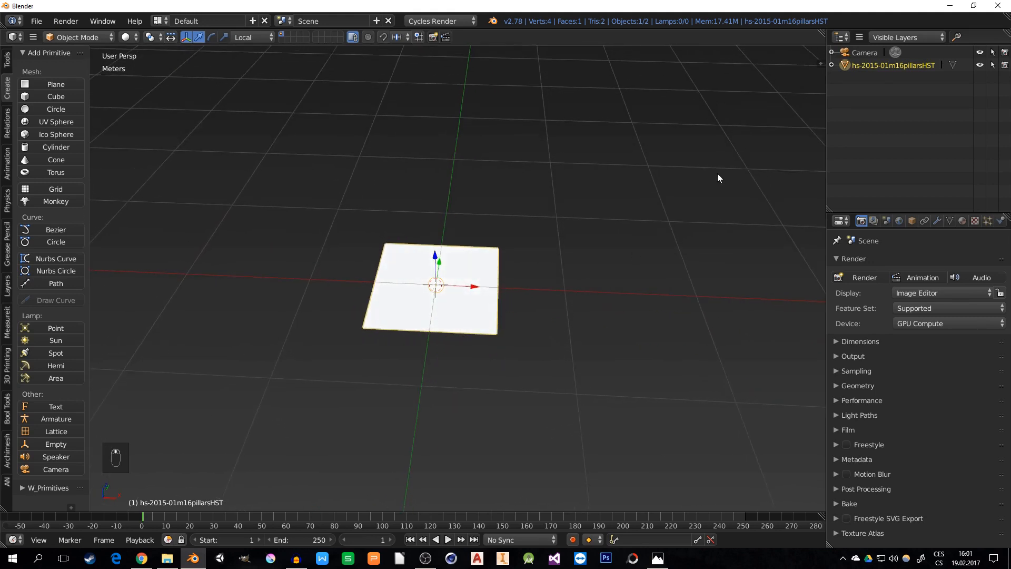
{"action": "left_click", "coordinate": [864, 52]}
{"action": "middle_click_drag", "start_coordinate": [629, 287], "coordinate": [634, 307]}
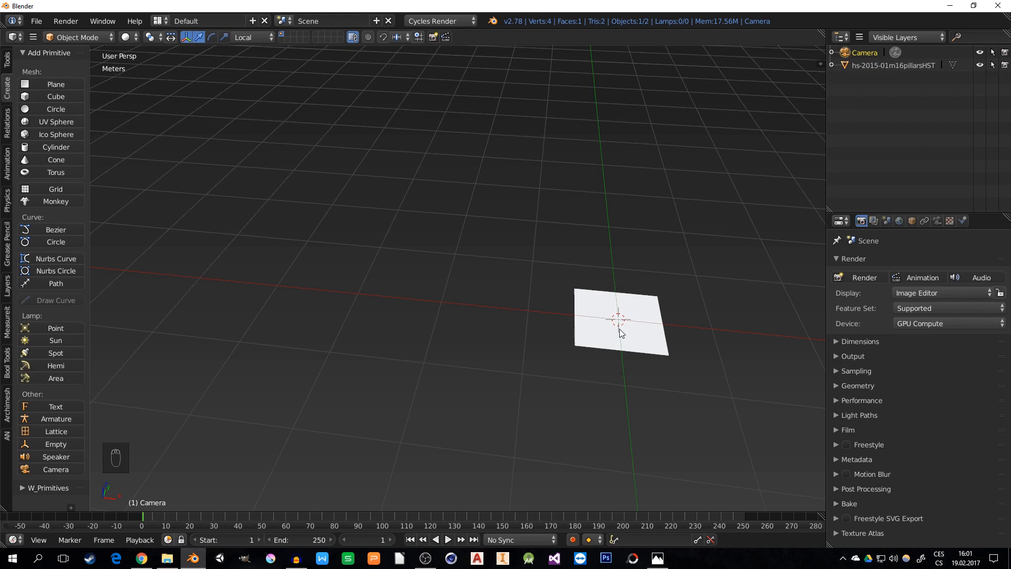
{"action": "left_click", "coordinate": [912, 220]}
{"action": "left_click", "coordinate": [837, 282]}
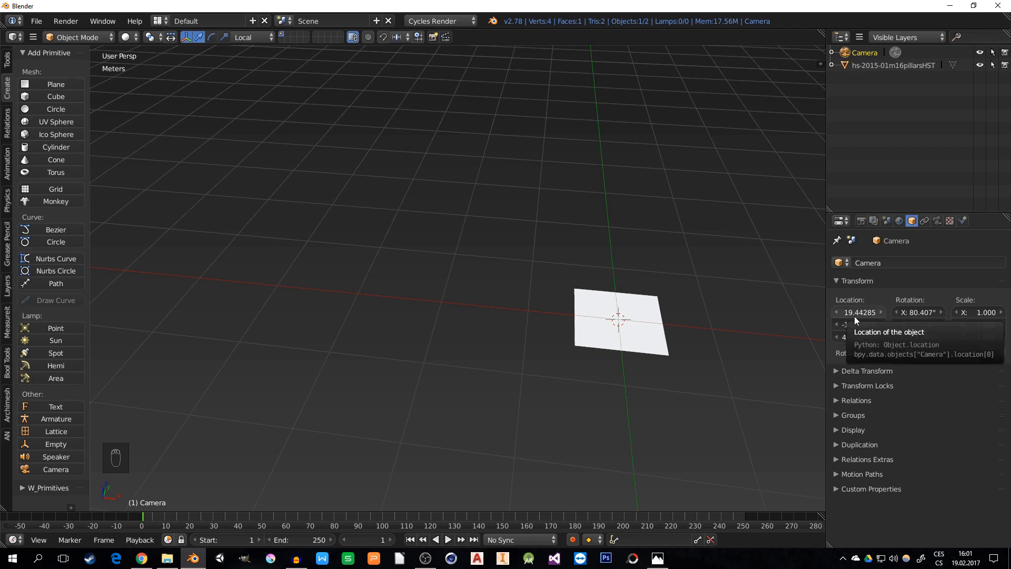
{"action": "key", "text": "BackSpace"}
{"action": "key", "text": "BackSpace"}
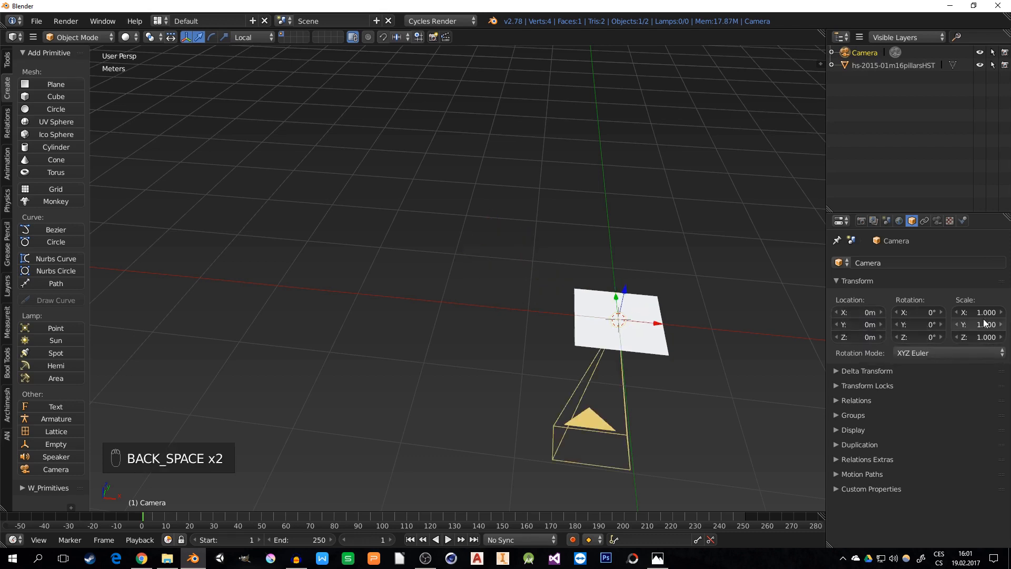
{"action": "key", "text": "BackSpace"}
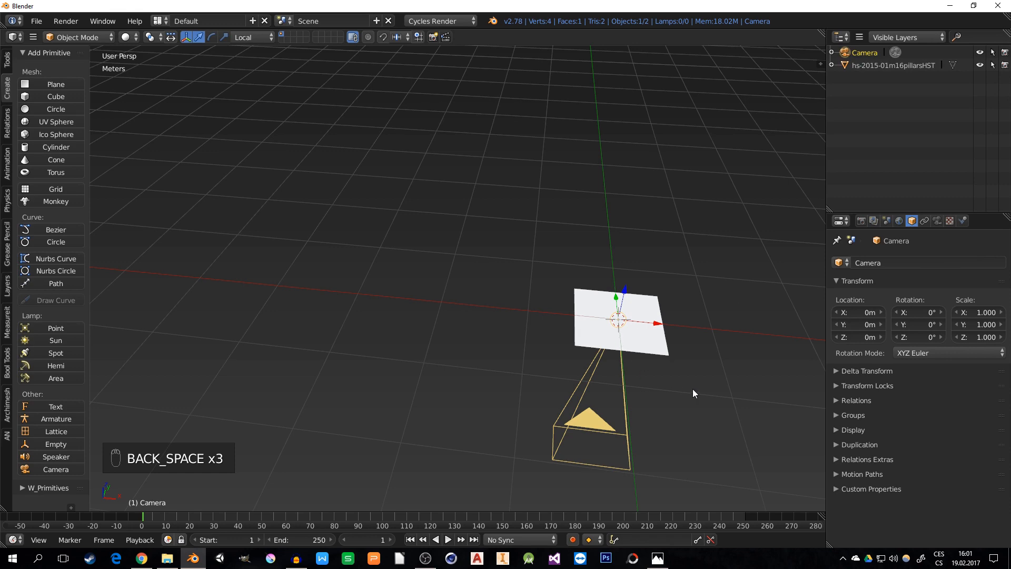
Raise the camera straight up along Z to about 1.28 m above the image plane.
{"action": "middle_click_drag", "start_coordinate": [693, 393], "coordinate": [611, 363]}
{"action": "middle_click_drag", "start_coordinate": [622, 429], "coordinate": [530, 368]}
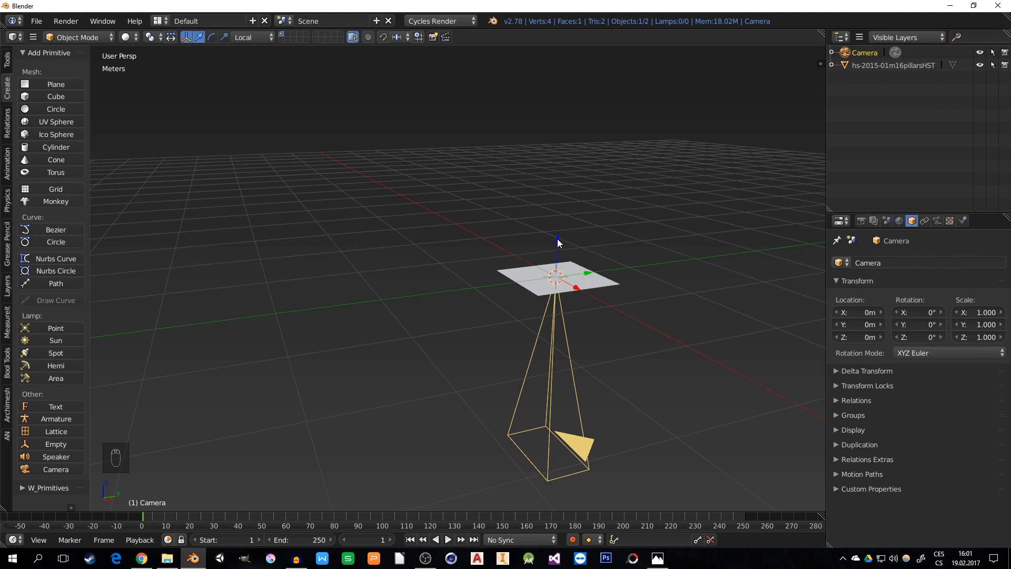
{"action": "left_click_drag", "start_coordinate": [557, 239], "coordinate": [551, 122]}
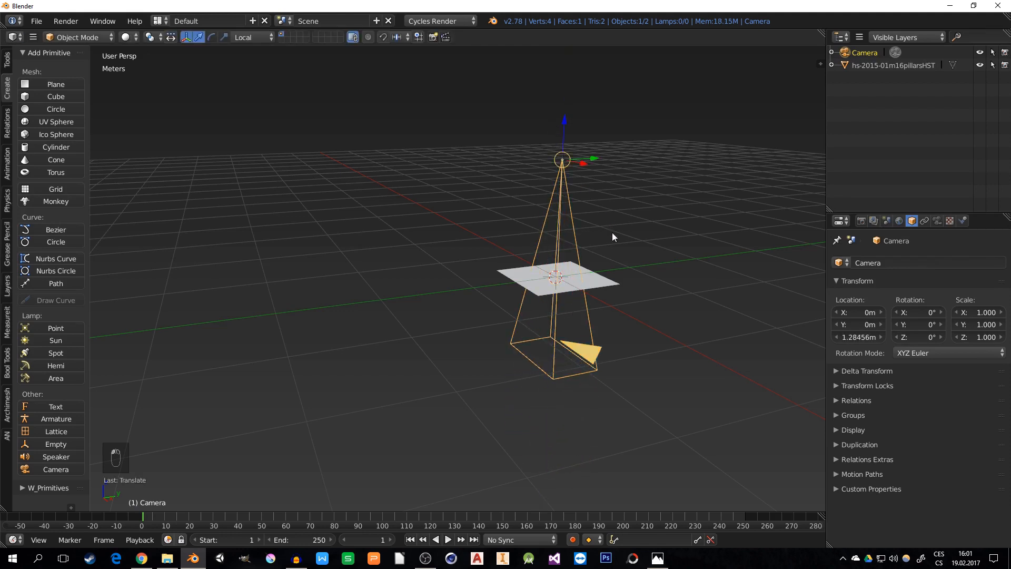
Switch the camera's lens unit to Field of View and widen the angle to about 61.3°.
{"action": "left_click", "coordinate": [937, 221]}
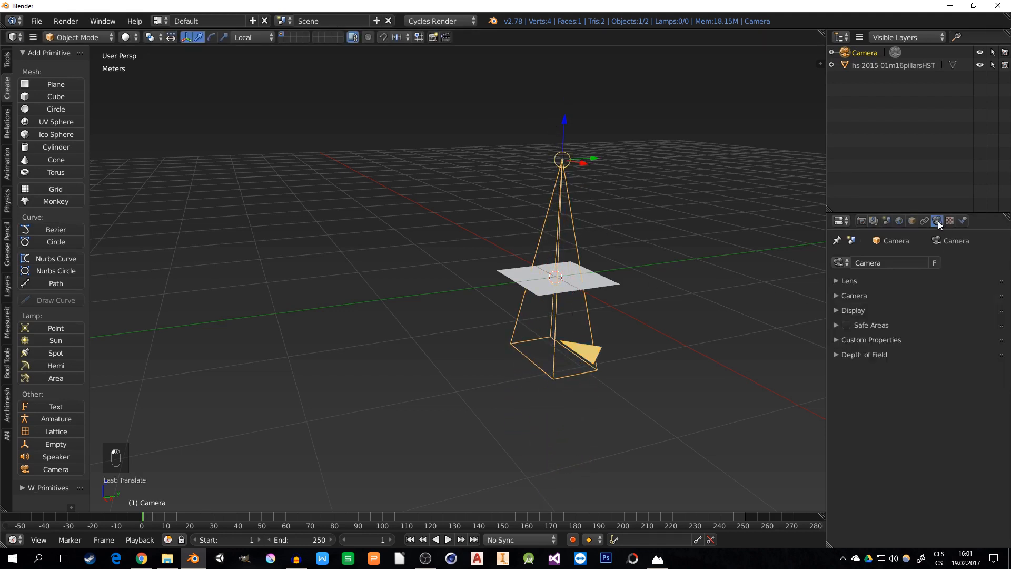
{"action": "left_click", "coordinate": [836, 281]}
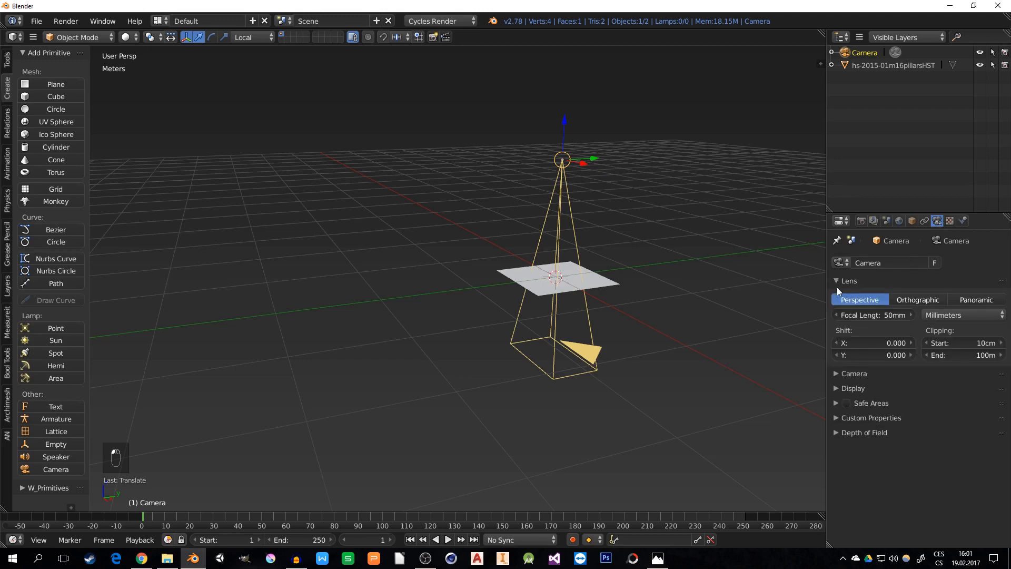
{"action": "left_click", "coordinate": [925, 318]}
{"action": "left_click", "coordinate": [940, 289]}
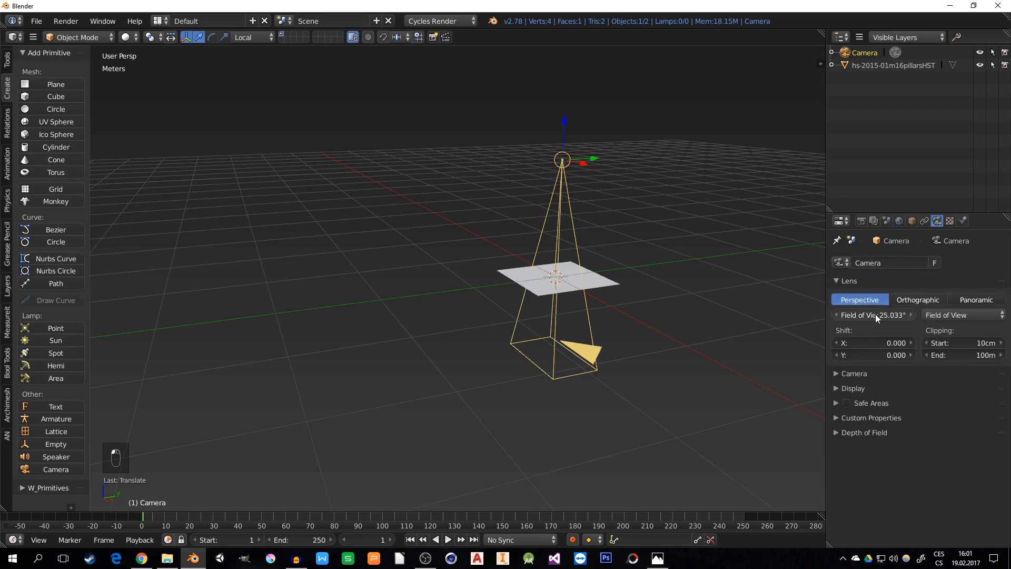
{"action": "left_click_drag", "start_coordinate": [879, 314], "coordinate": [950, 314]}
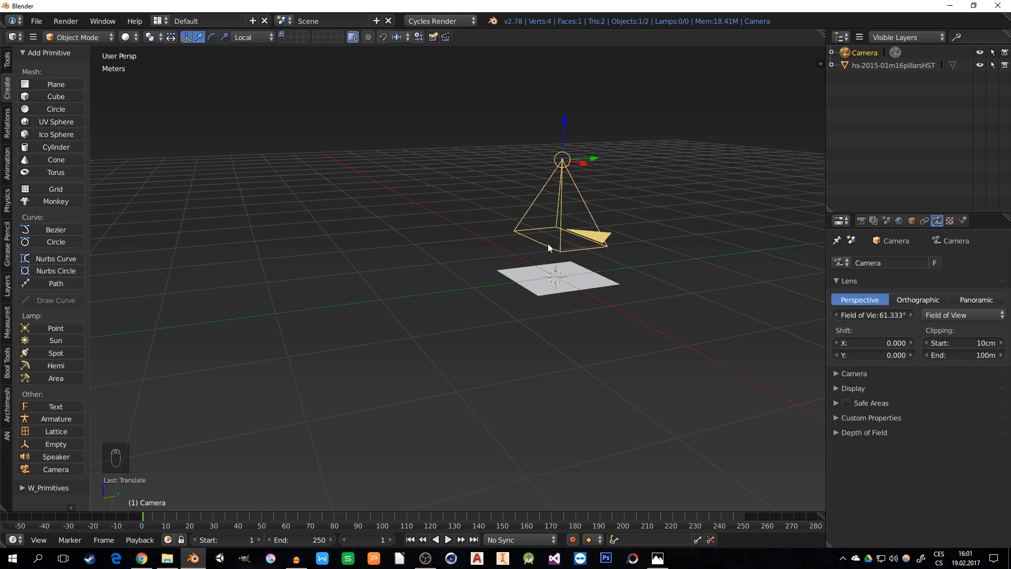
Open the scene's render dimensions settings and check the output resolution.
{"action": "middle_click_drag", "start_coordinate": [547, 243], "coordinate": [577, 234]}
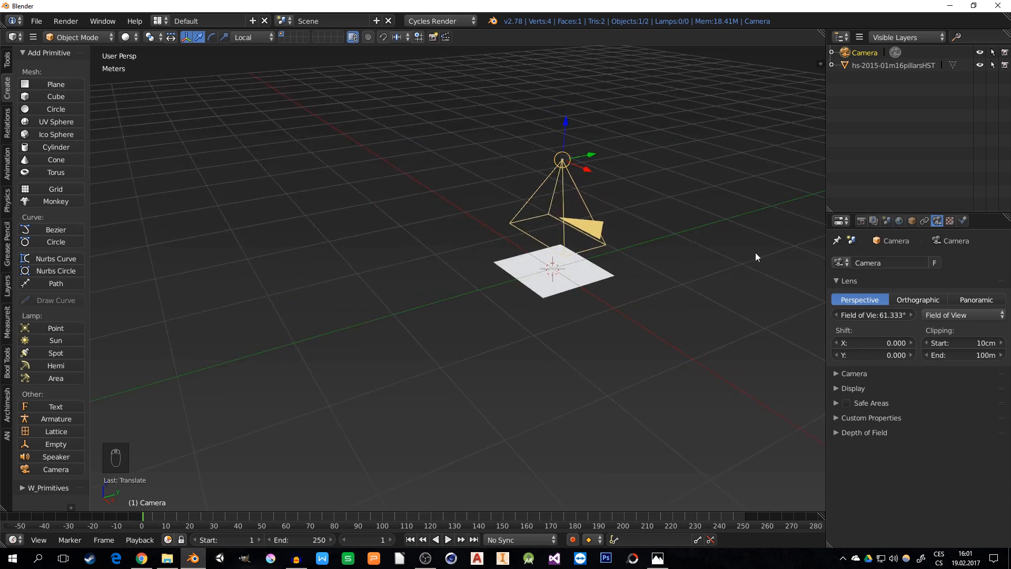
{"action": "left_click", "coordinate": [862, 220]}
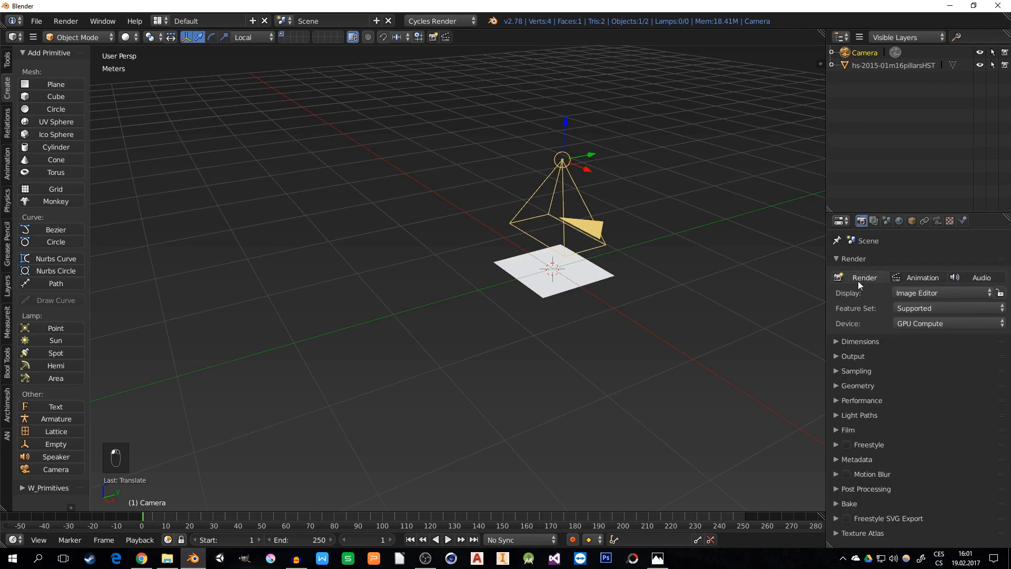
{"action": "left_click", "coordinate": [837, 341]}
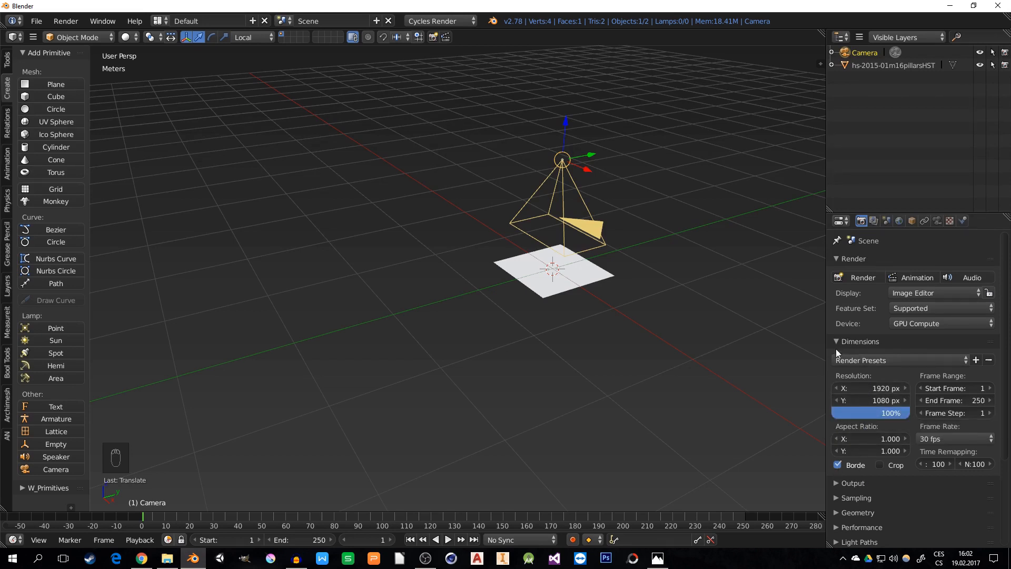
In camera view, lower the camera along Z to about 77.86 cm so the image plane fills the whole frame.
{"action": "key", "text": "KP_0"}
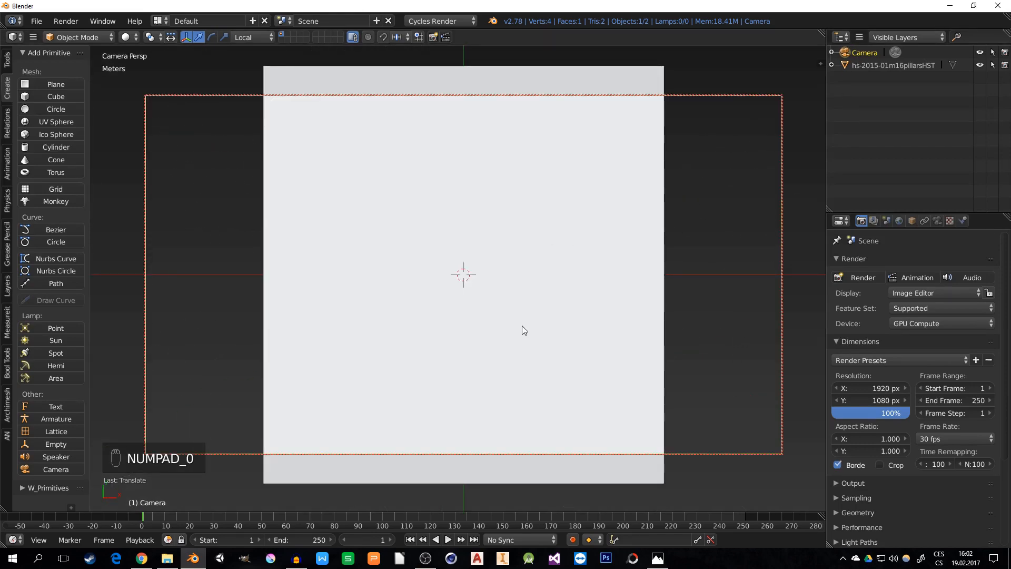
{"action": "key", "text": "g"}
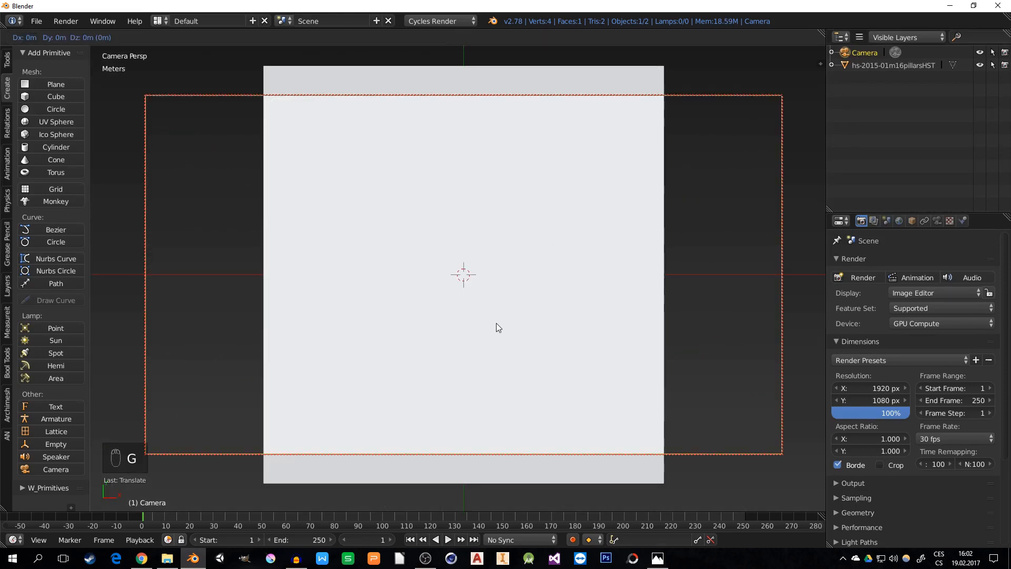
{"action": "key", "text": "z"}
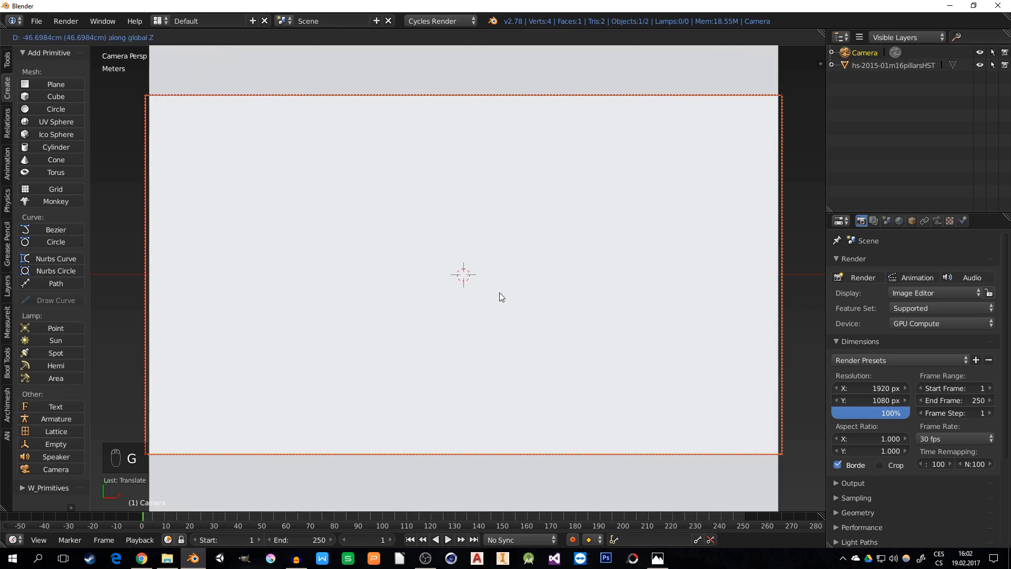
{"action": "left_click", "coordinate": [499, 293]}
{"action": "left_click", "coordinate": [911, 222]}
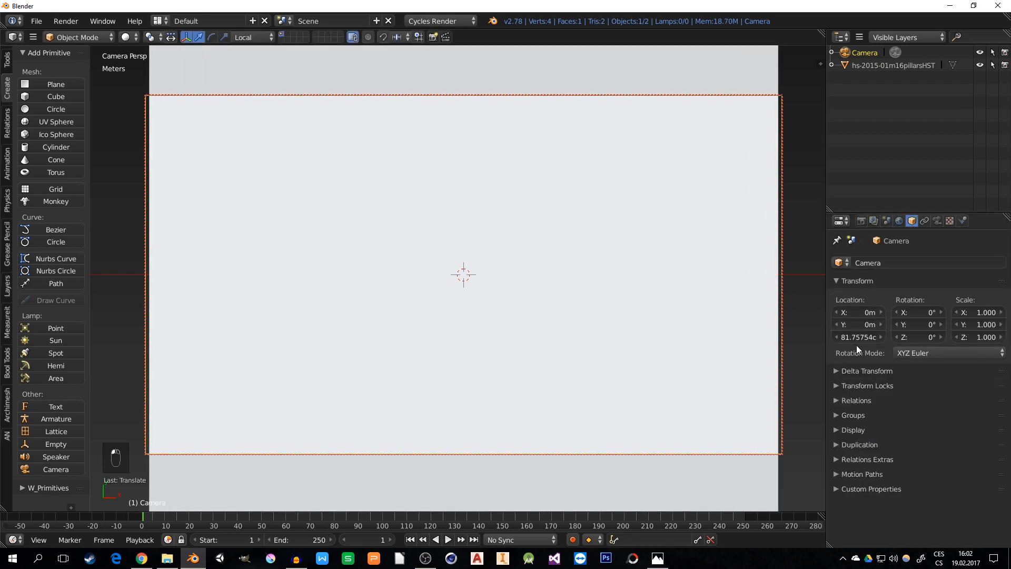
{"action": "left_click_drag", "start_coordinate": [857, 337], "coordinate": [857, 337]}
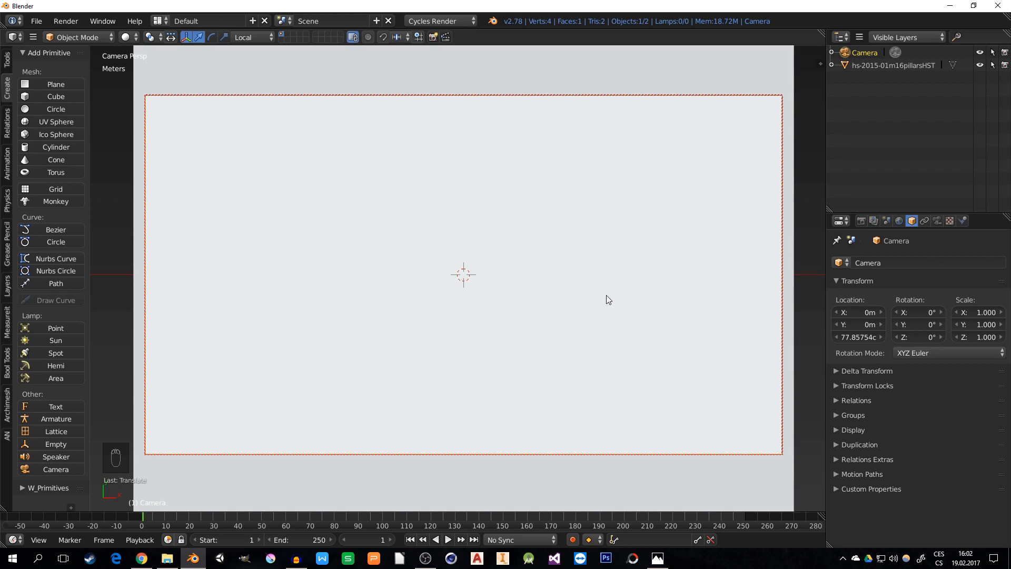
Bring up the scene's render settings and enlarge the Properties editor into the Outliner's space.
{"action": "left_click", "coordinate": [863, 220]}
{"action": "left_click_drag", "start_coordinate": [867, 211], "coordinate": [865, 78]}
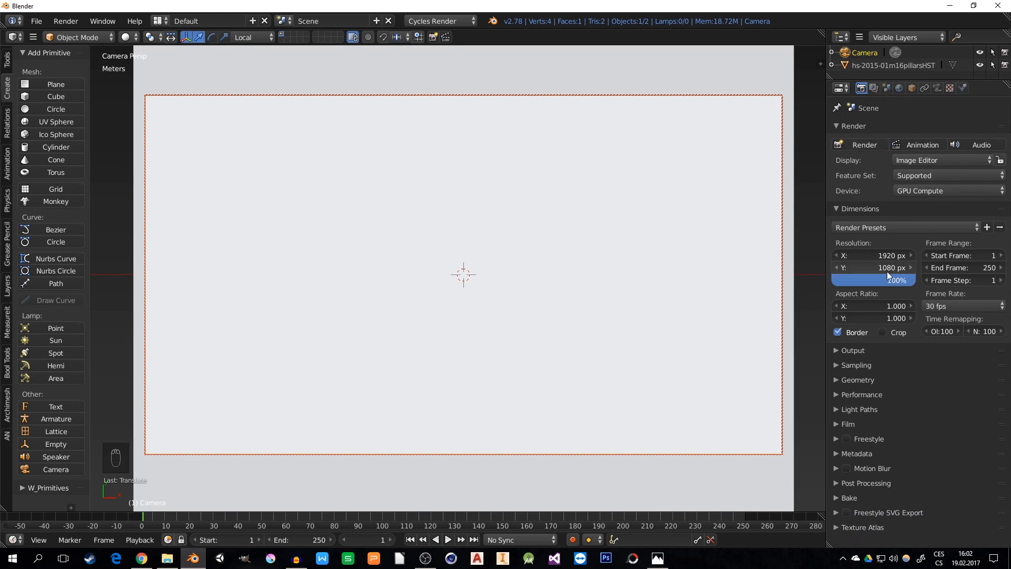
{"action": "left_click", "coordinate": [838, 205]}
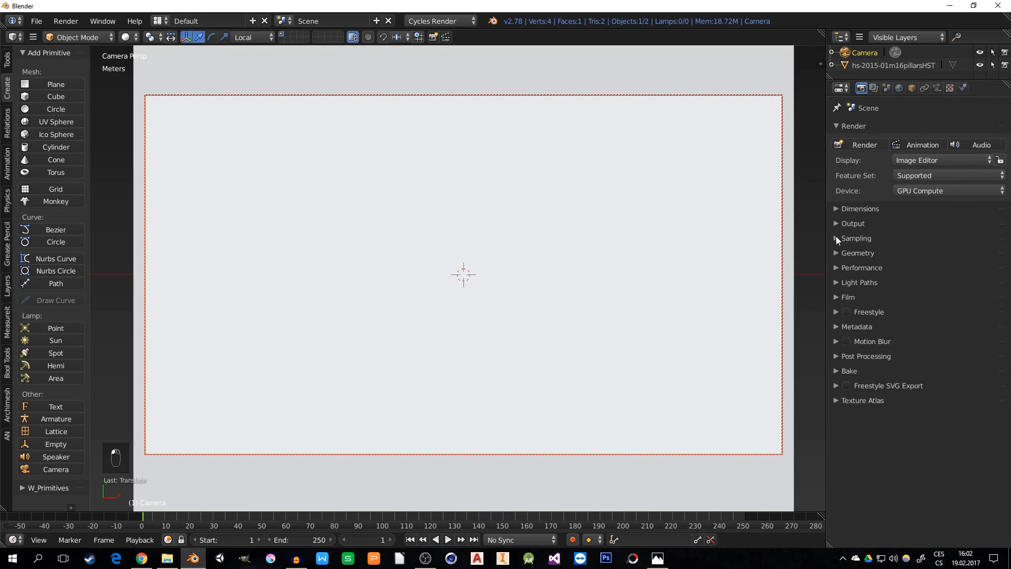
Switch the Cycles sampling integrator to Path Tracing and set the render samples to 12.
{"action": "left_click", "coordinate": [837, 239]}
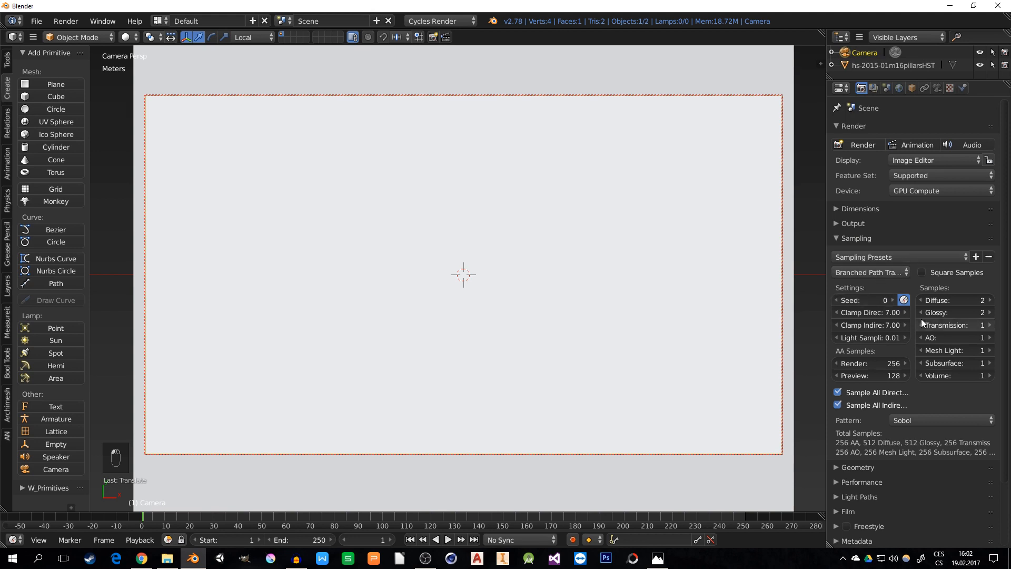
{"action": "left_click", "coordinate": [890, 272]}
{"action": "left_click", "coordinate": [836, 243]}
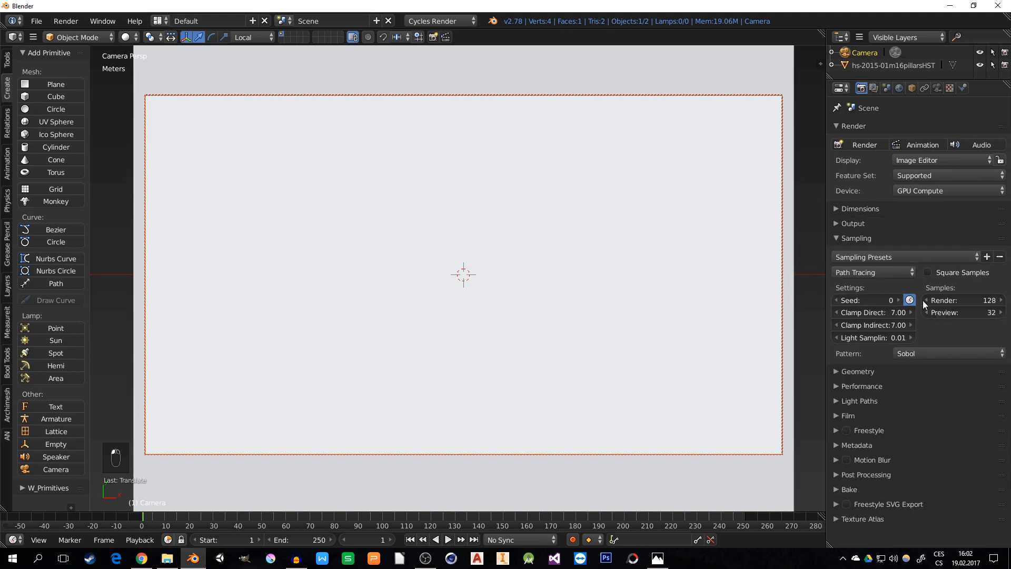
{"action": "left_click", "coordinate": [974, 300]}
{"action": "type", "text": "12"}
{"action": "key", "text": "Return"}
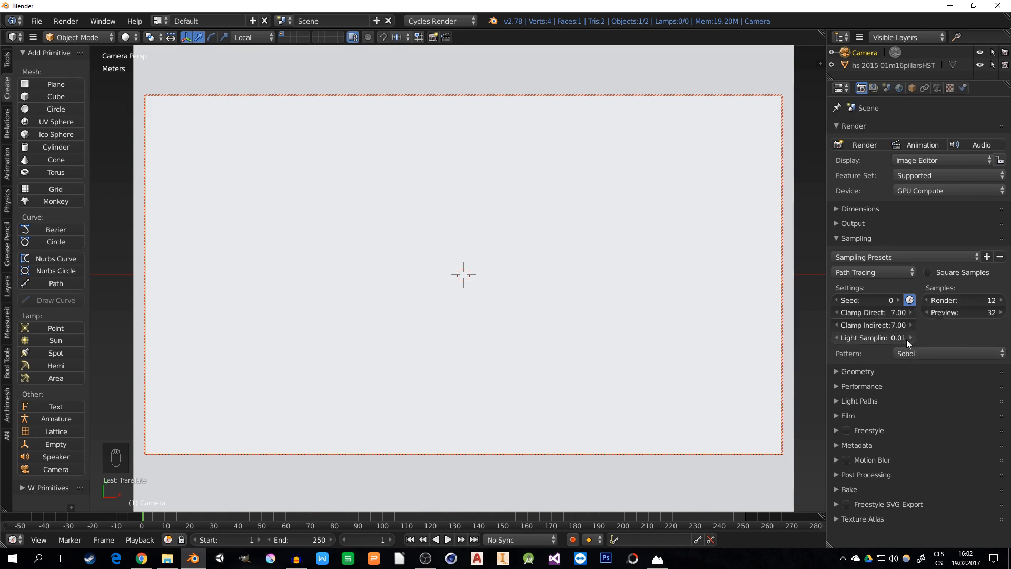
{"action": "left_click", "coordinate": [835, 238]}
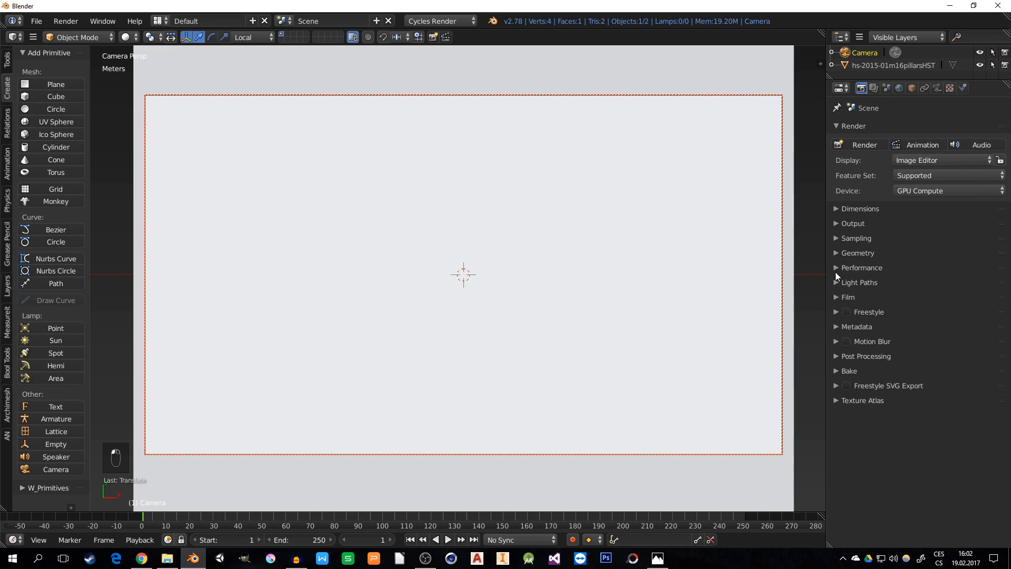
In the light path settings, set the maximum transparency and maximum bounces to 0 and disable Shadows.
{"action": "left_click", "coordinate": [836, 281]}
{"action": "left_click", "coordinate": [892, 329]}
{"action": "type", "text": "0"}
{"action": "key", "text": "Return"}
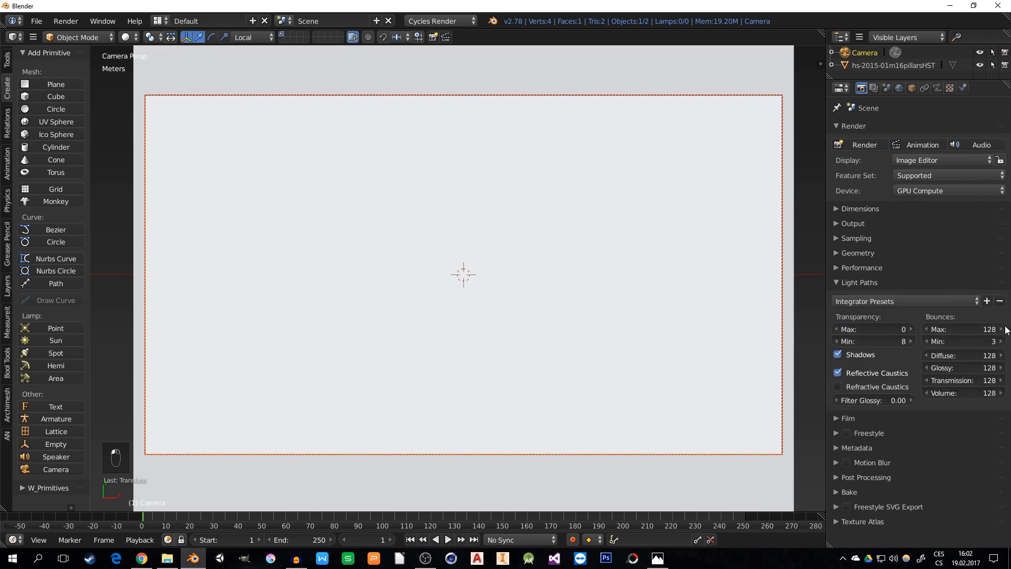
{"action": "left_click", "coordinate": [963, 329]}
{"action": "type", "text": "0"}
{"action": "key", "text": "Return"}
{"action": "left_click", "coordinate": [839, 354]}
{"action": "left_click", "coordinate": [836, 282]}
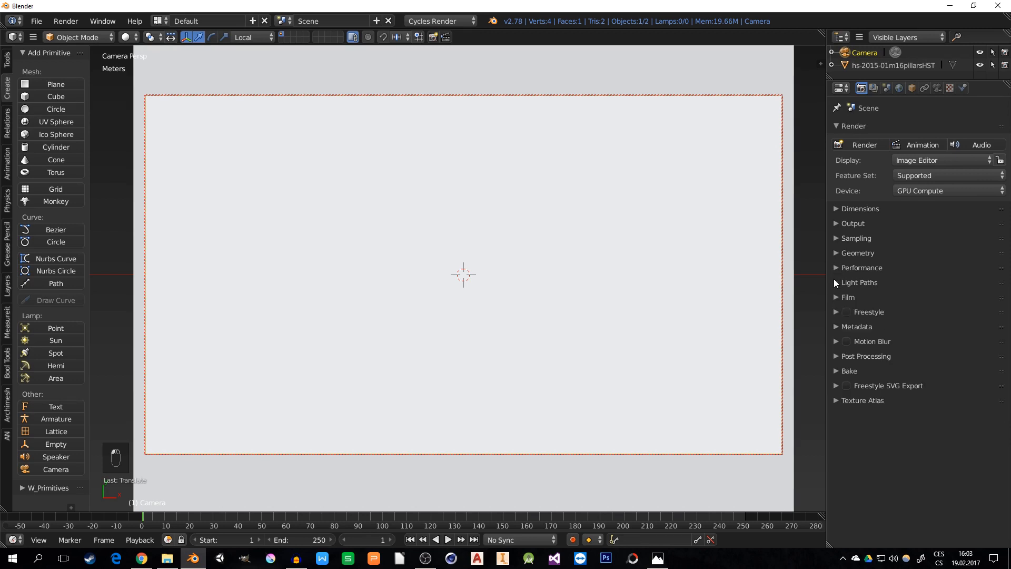
Turn off the Transparent option in the render's film settings.
{"action": "left_click", "coordinate": [835, 299]}
{"action": "left_click", "coordinate": [837, 330]}
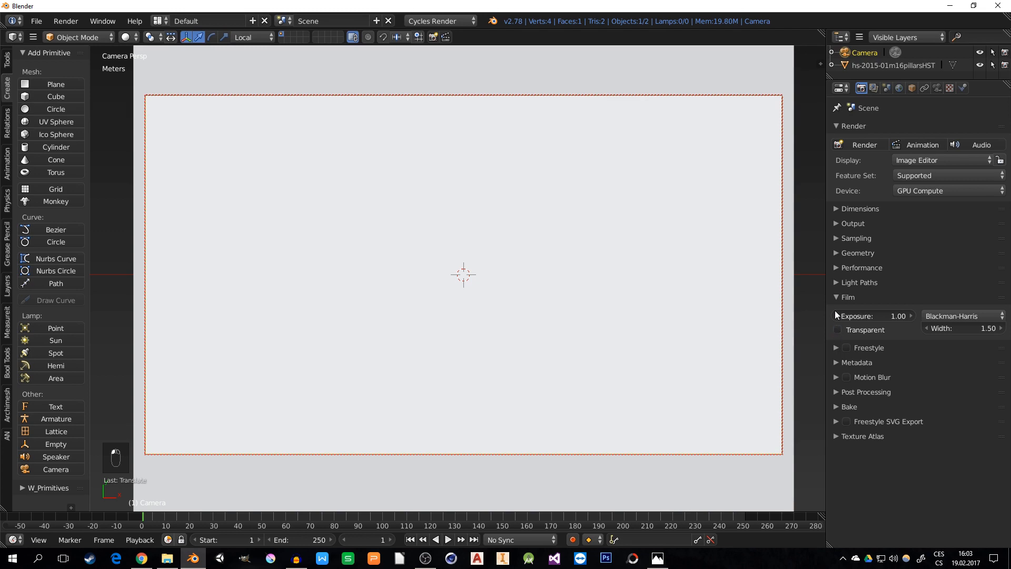
{"action": "left_click", "coordinate": [834, 296]}
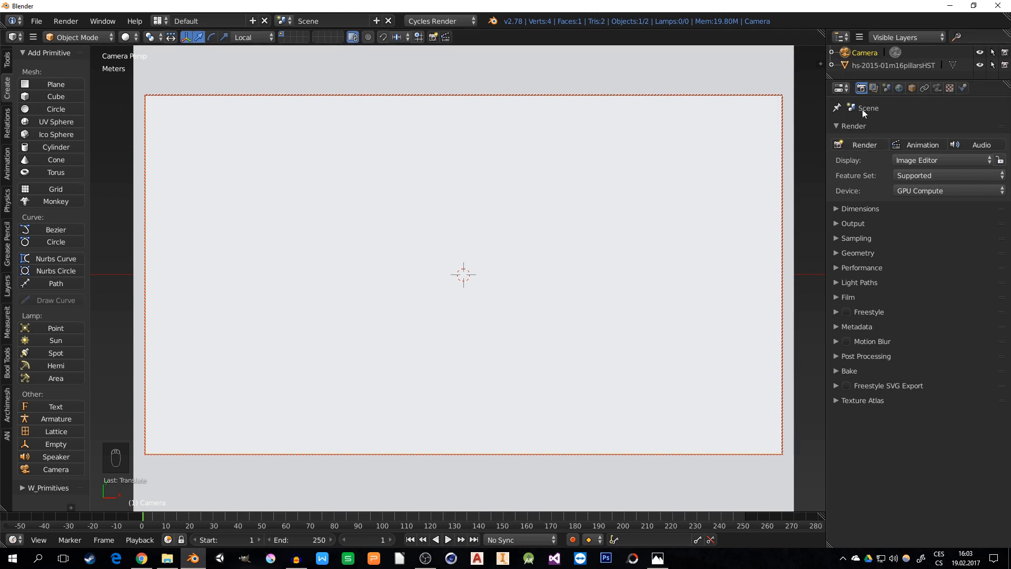
Save the project to the Desktop as untitled.blend.
{"action": "left_click", "coordinate": [35, 21]}
{"action": "left_click", "coordinate": [61, 131]}
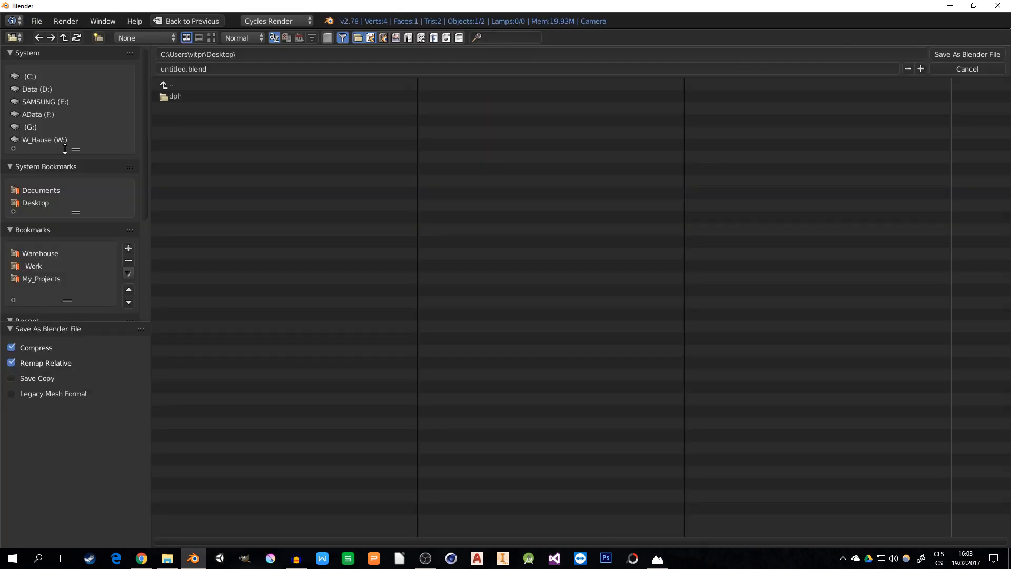
{"action": "left_click", "coordinate": [953, 53]}
Render the current frame and compare the whole image with the finished explosion picture fin2.png.
{"action": "left_click", "coordinate": [871, 147]}
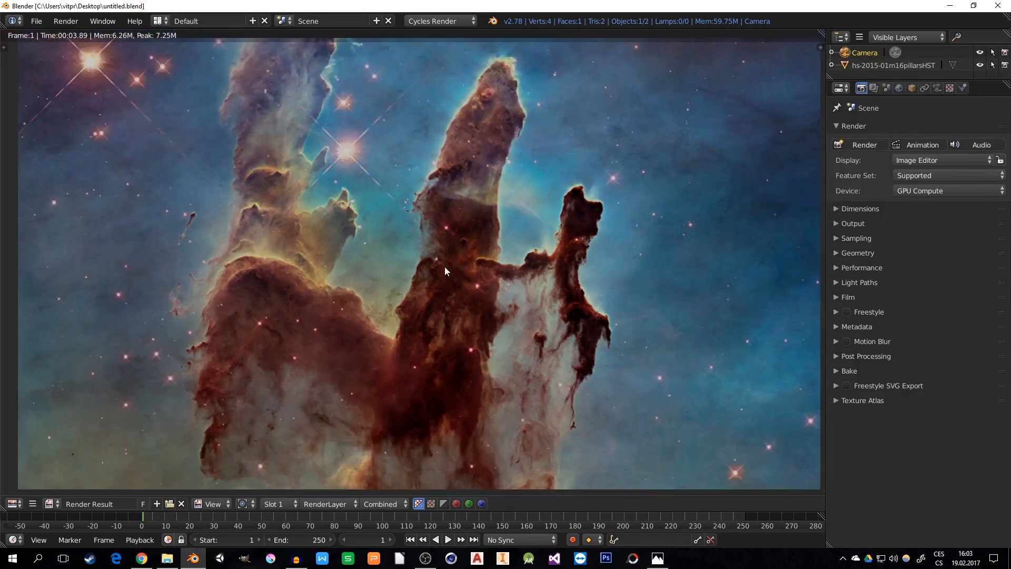
{"action": "scroll", "coordinate": [444, 266], "scroll_direction": "down", "scroll_amount": 3}
{"action": "middle_click_drag", "start_coordinate": [450, 268], "coordinate": [511, 247]}
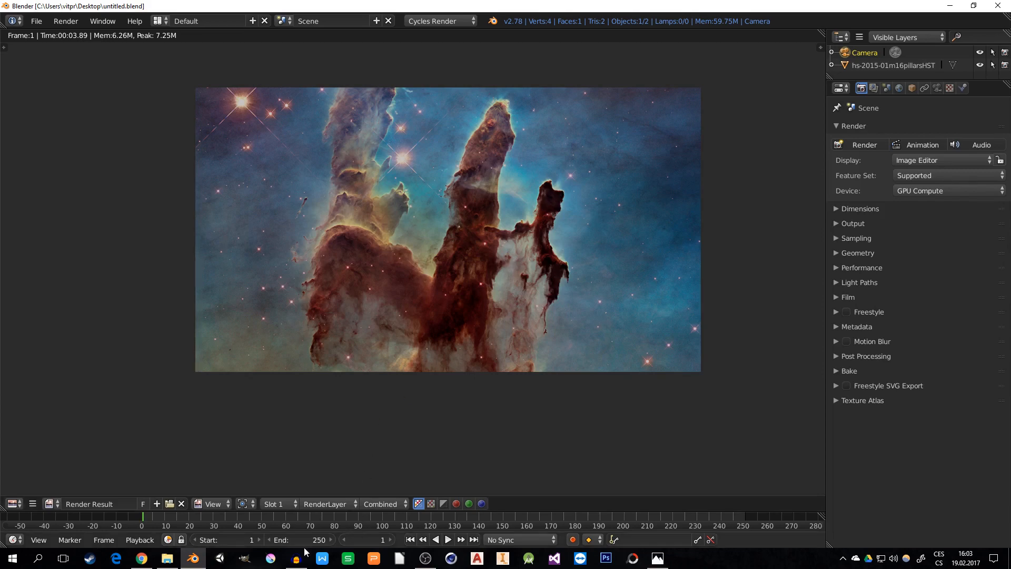
{"action": "left_click", "coordinate": [658, 559]}
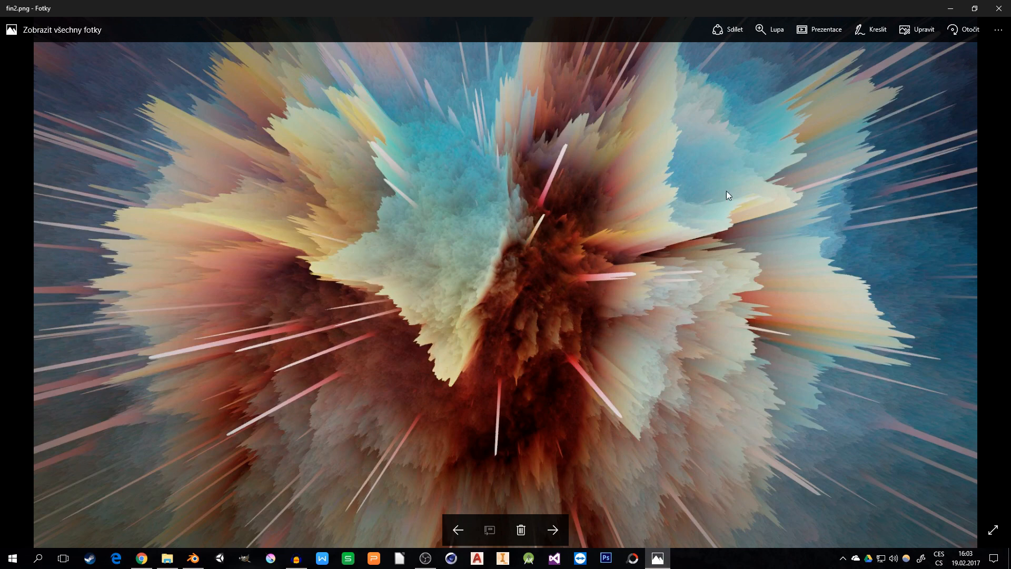
{"action": "left_click", "coordinate": [998, 8]}
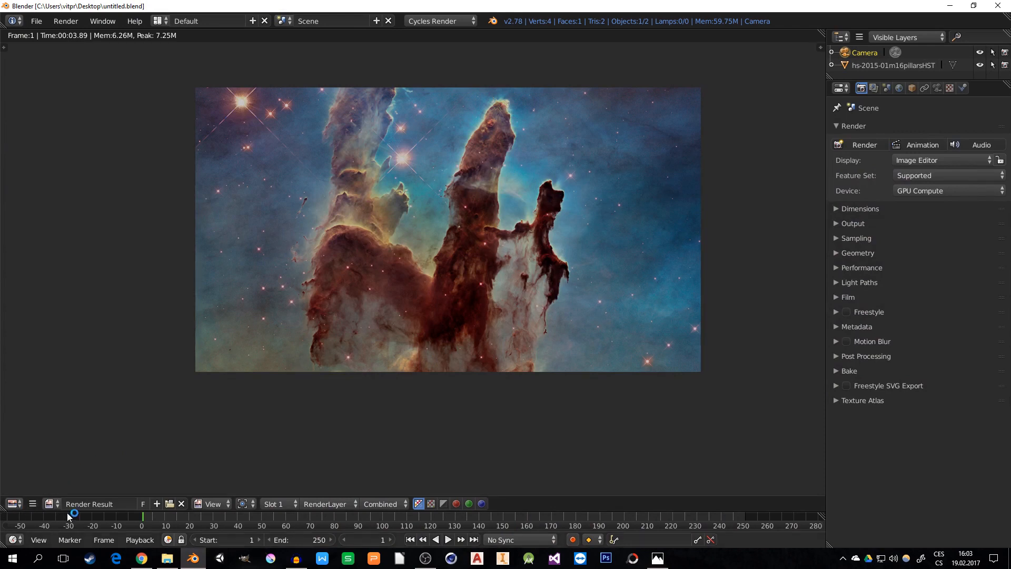
Enlarge the Timeline area to about half the window height and switch it to the Node Editor.
{"action": "left_click_drag", "start_coordinate": [71, 510], "coordinate": [156, 271]}
{"action": "middle_click_drag", "start_coordinate": [469, 162], "coordinate": [462, 199]}
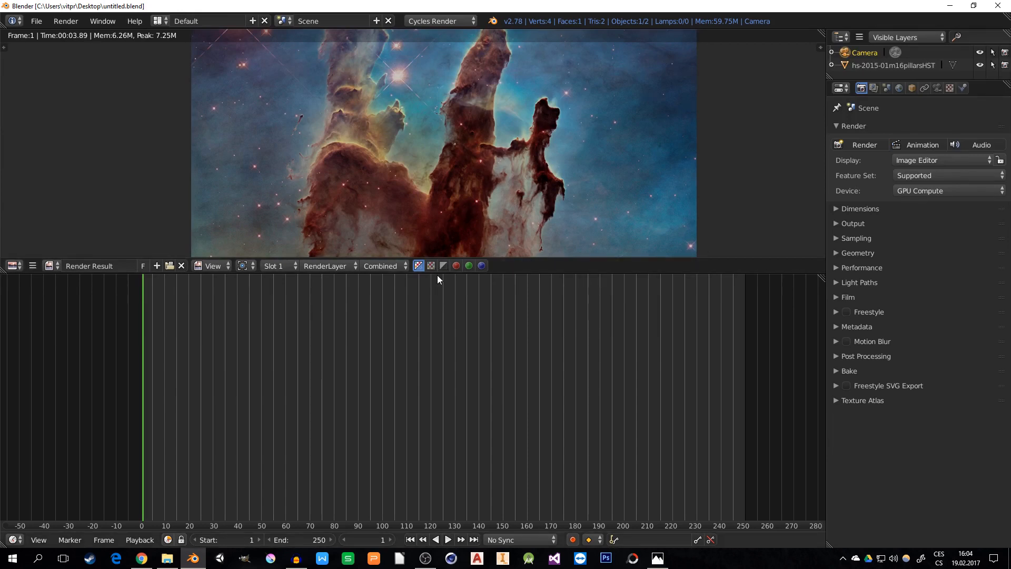
{"action": "left_click_drag", "start_coordinate": [438, 273], "coordinate": [438, 292]}
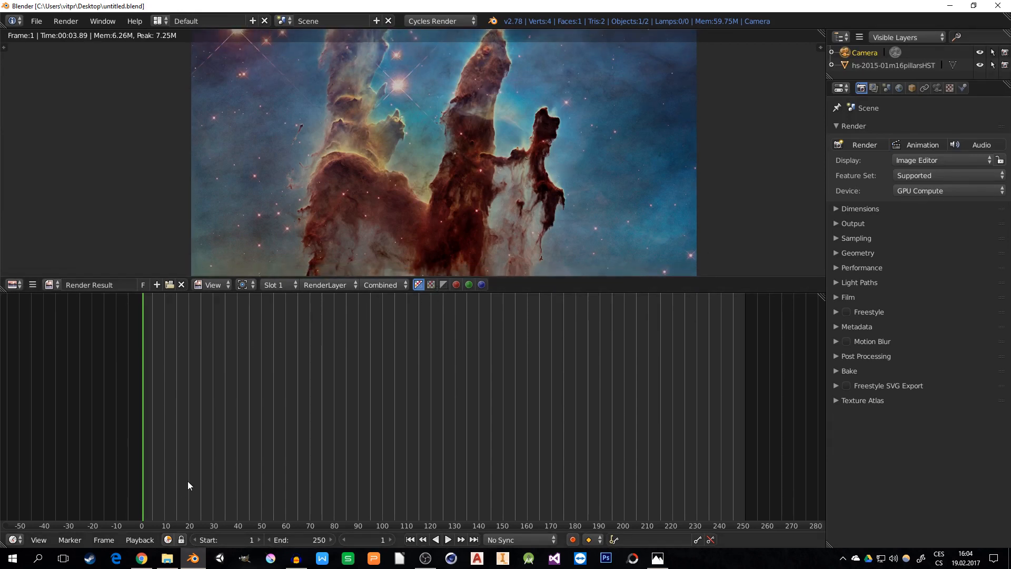
{"action": "left_click", "coordinate": [14, 540]}
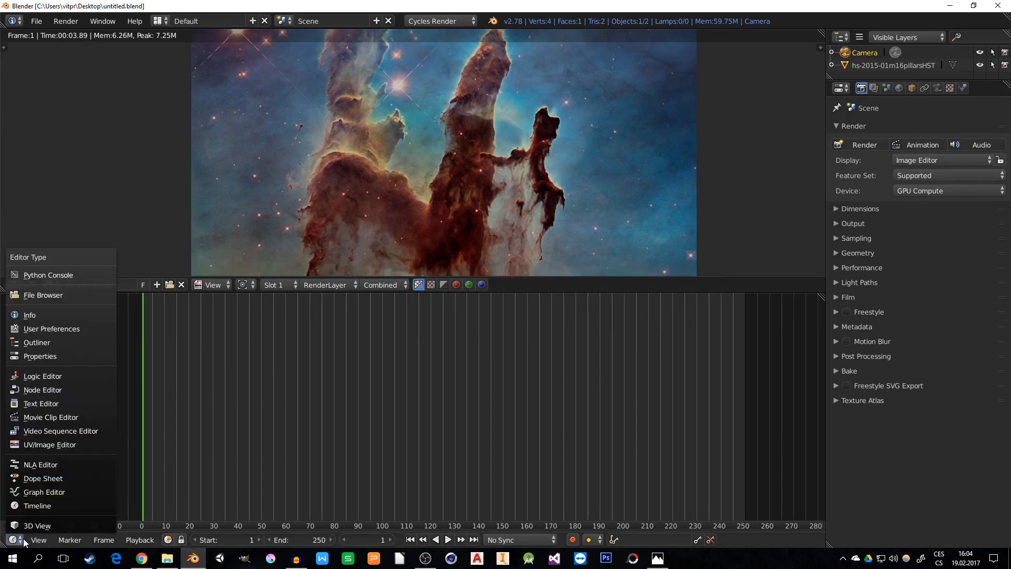
{"action": "left_click", "coordinate": [41, 390]}
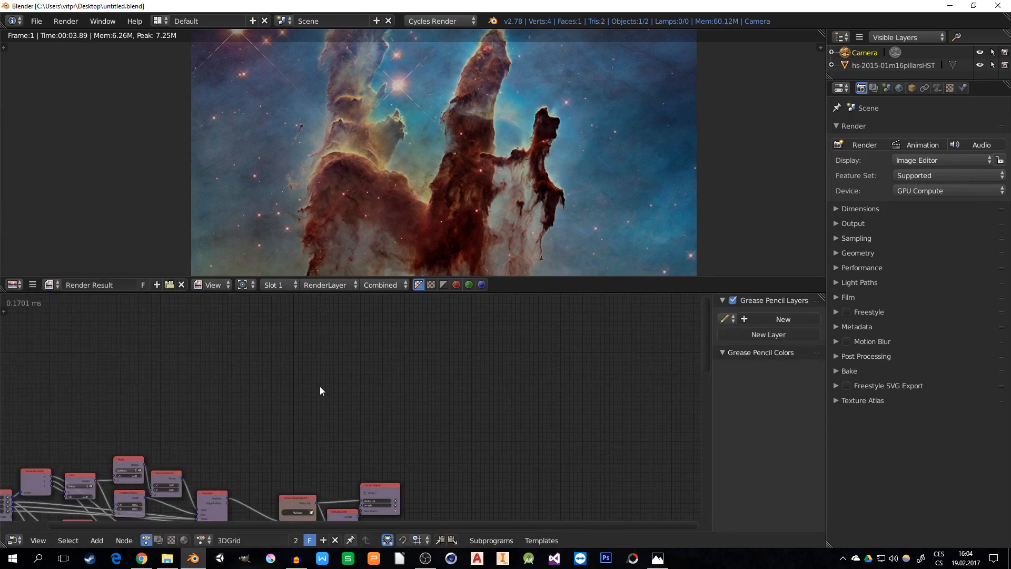
Show the shader node tree of the hs-2015-01m16pillarsHST image plane's material.
{"action": "left_click", "coordinate": [185, 540]}
{"action": "left_click", "coordinate": [874, 64]}
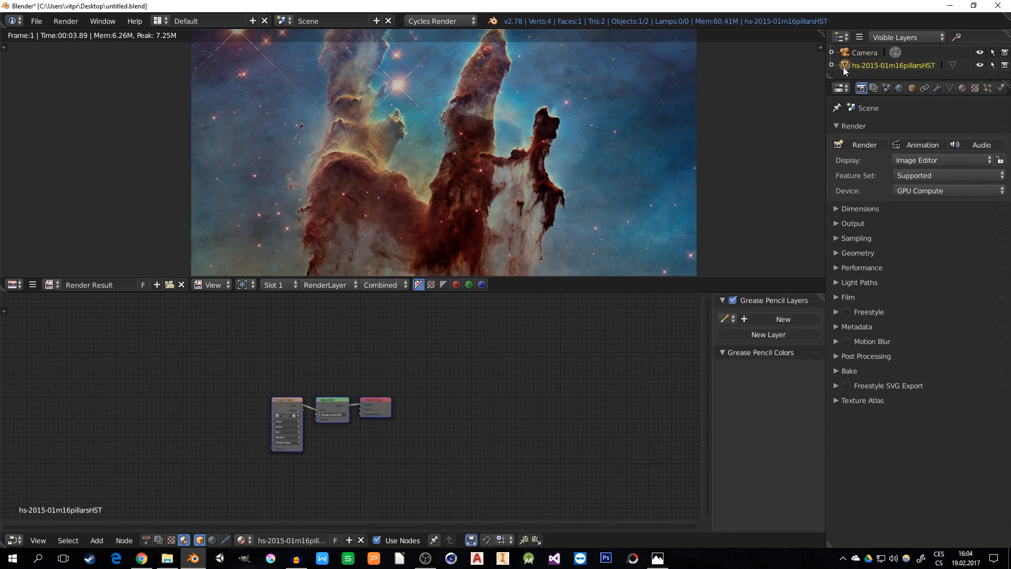
{"action": "scroll", "coordinate": [393, 372], "scroll_direction": "up", "scroll_amount": 3}
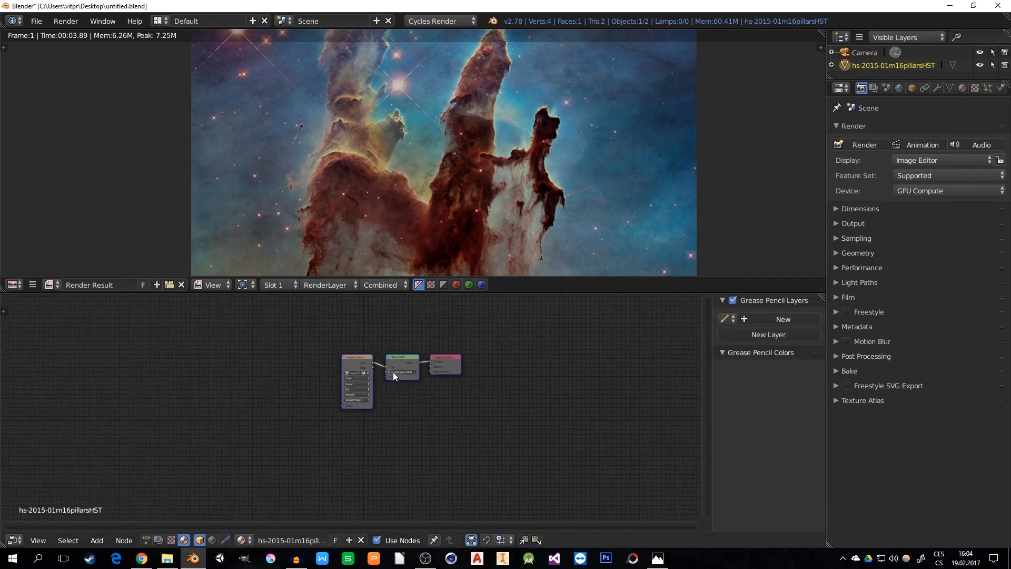
{"action": "scroll", "coordinate": [398, 357], "scroll_direction": "up", "scroll_amount": 2}
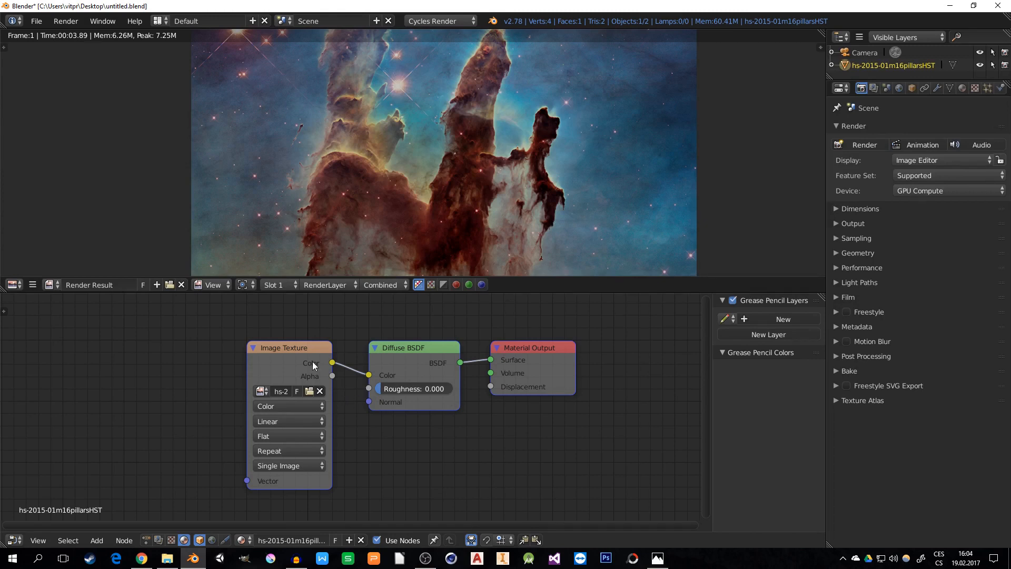
Spread out the material nodes by moving Image Texture and Diffuse BSDF farther from Material Output.
{"action": "left_click", "coordinate": [283, 349]}
{"action": "left_click", "coordinate": [408, 347]}
{"action": "left_click", "coordinate": [567, 354]}
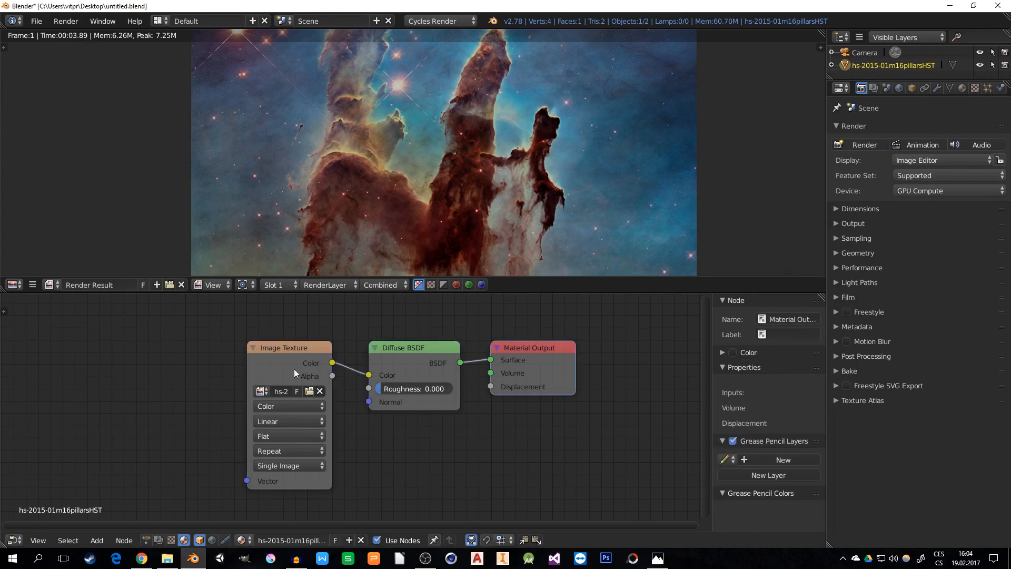
{"action": "left_click_drag", "start_coordinate": [274, 355], "coordinate": [184, 348]}
{"action": "left_click", "coordinate": [402, 344]}
{"action": "left_click_drag", "start_coordinate": [402, 343], "coordinate": [375, 343]}
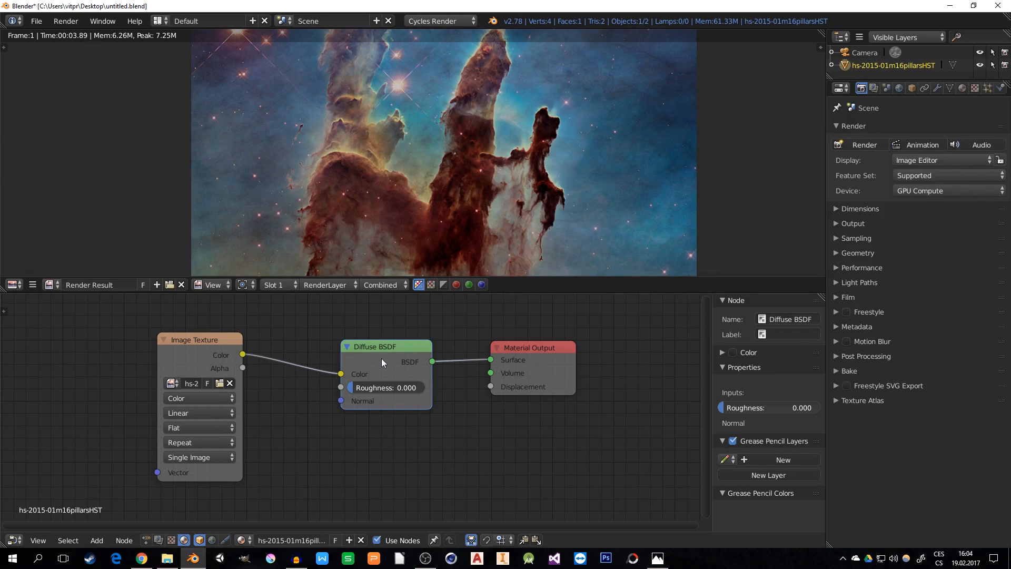
Replace the Diffuse BSDF with an Emission shader, linked from the image's Color and into the Material Output's Surface.
{"action": "key", "text": "x"}
{"action": "key", "text": "shift+a"}
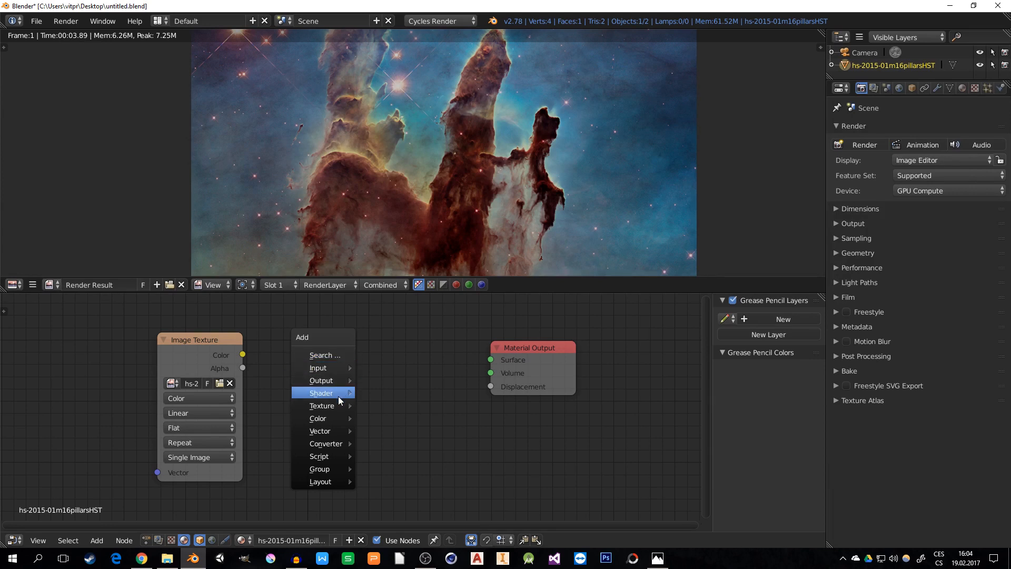
{"action": "mouse_move", "coordinate": [350, 393]}
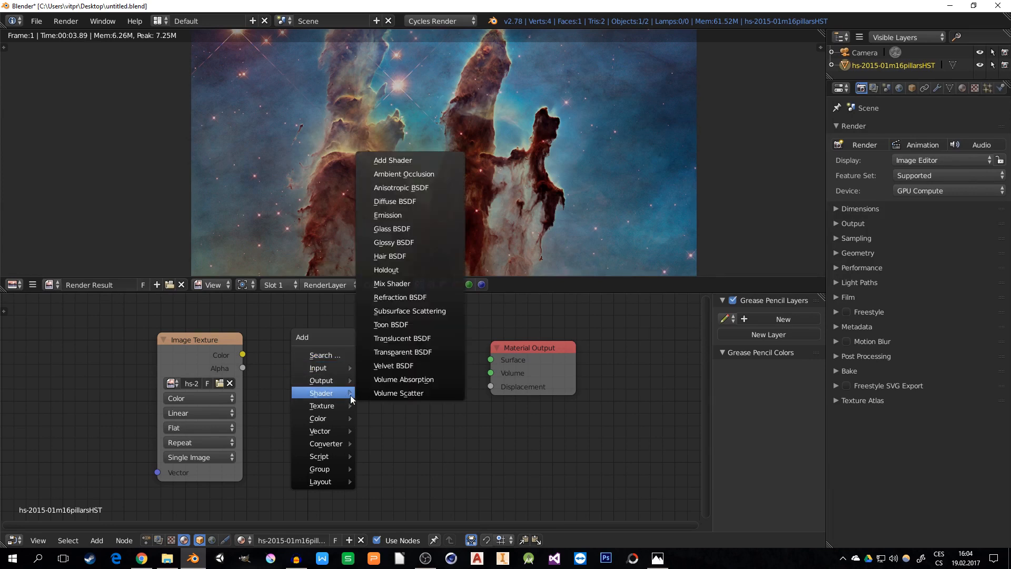
{"action": "left_click", "coordinate": [396, 216]}
{"action": "left_click", "coordinate": [303, 342]}
{"action": "left_click_drag", "start_coordinate": [243, 354], "coordinate": [316, 374]}
{"action": "left_click_drag", "start_coordinate": [402, 361], "coordinate": [490, 359]}
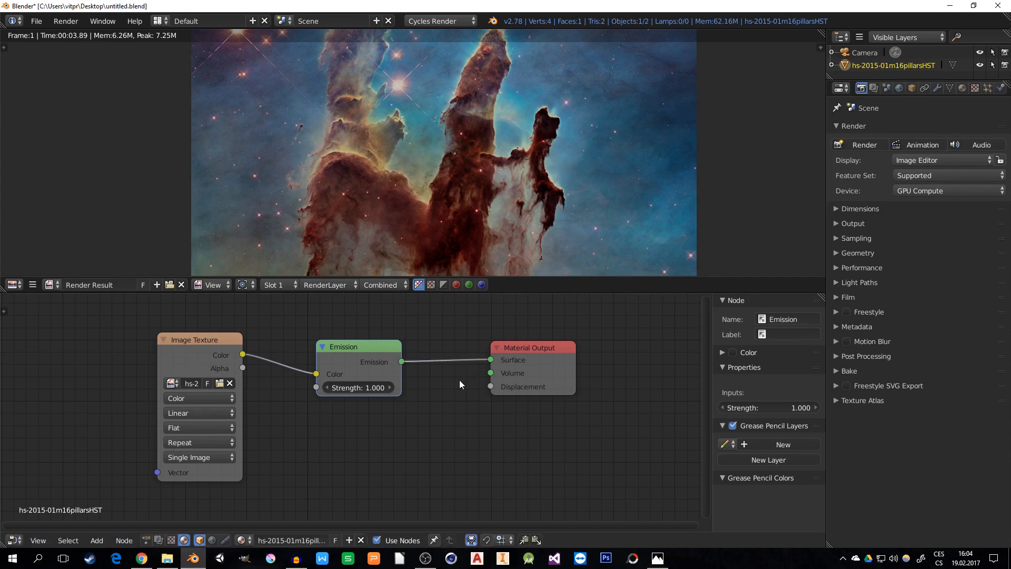
Render the frame with the Emission material and set the Cycles feature set to Experimental.
{"action": "left_click", "coordinate": [861, 146]}
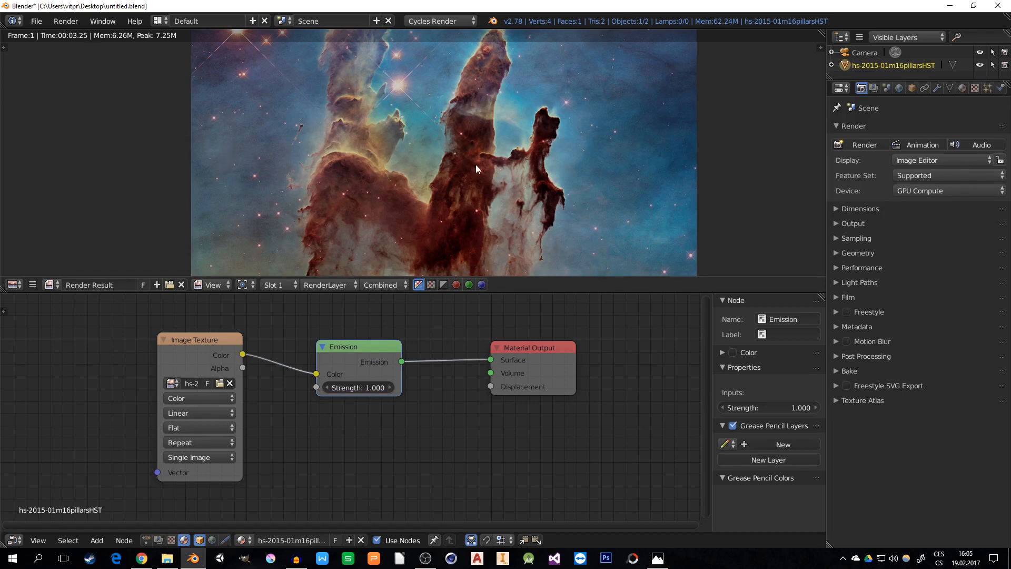
{"action": "left_click", "coordinate": [917, 175]}
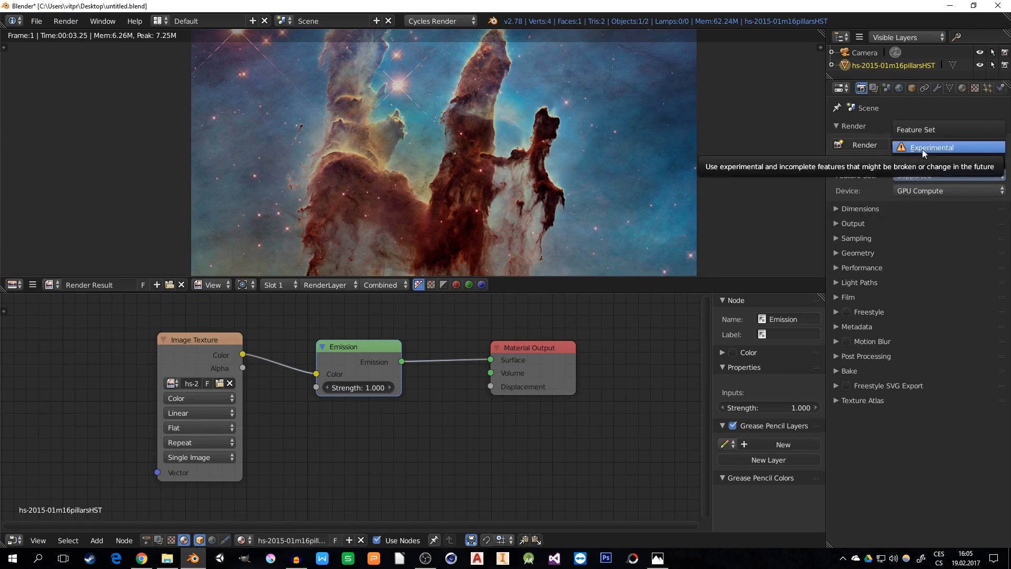
{"action": "left_click", "coordinate": [921, 148]}
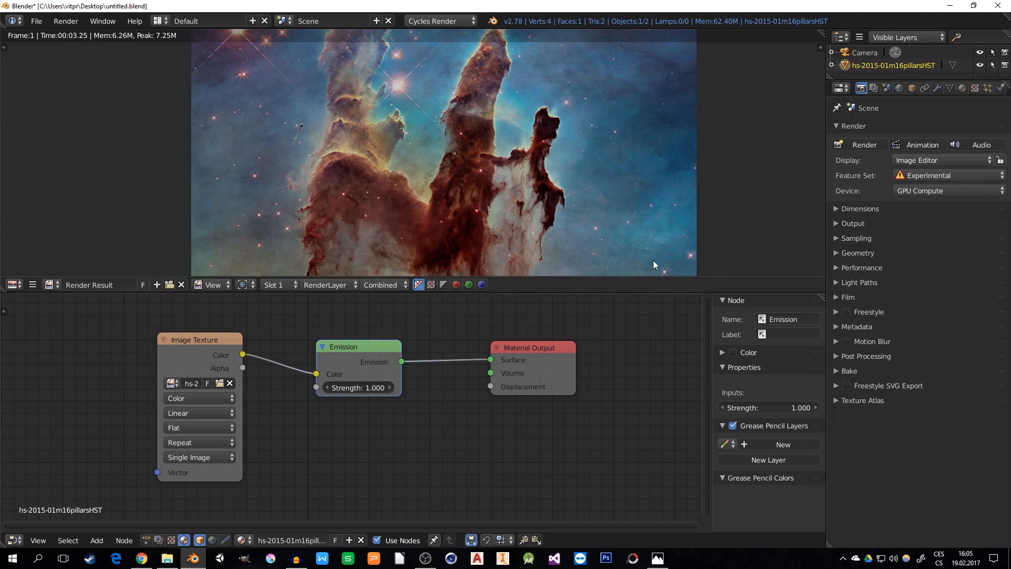
Add a Subdivision Surface modifier to the image plane and enable its Adaptive option.
{"action": "left_click", "coordinate": [936, 90]}
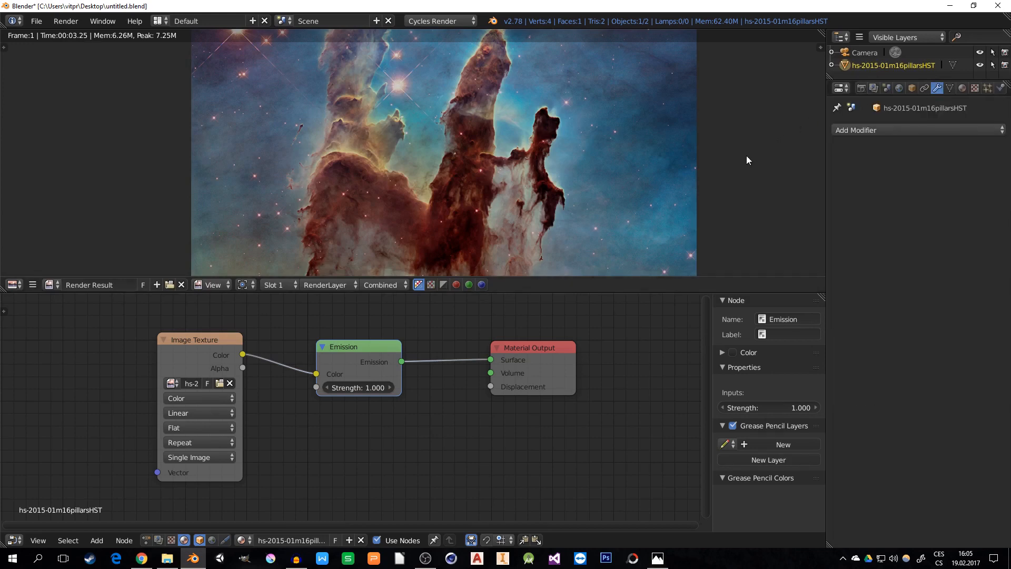
{"action": "left_click", "coordinate": [865, 133]}
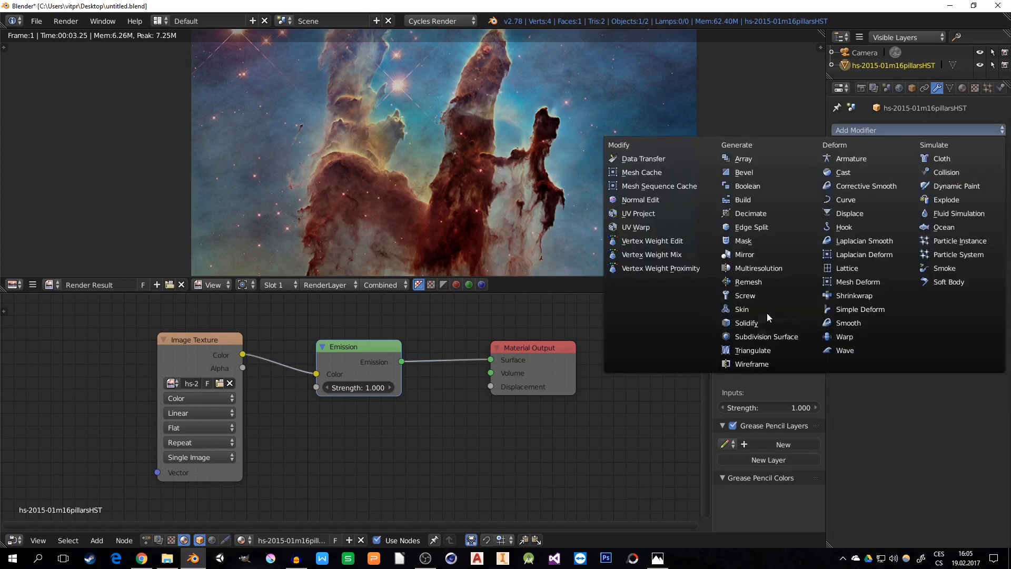
{"action": "left_click", "coordinate": [763, 338]}
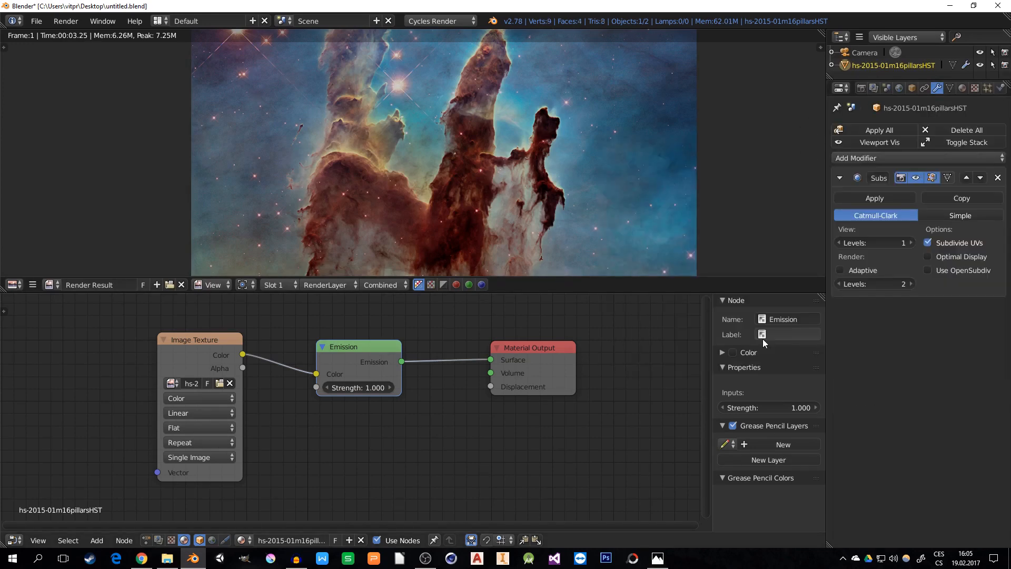
{"action": "left_click", "coordinate": [839, 269]}
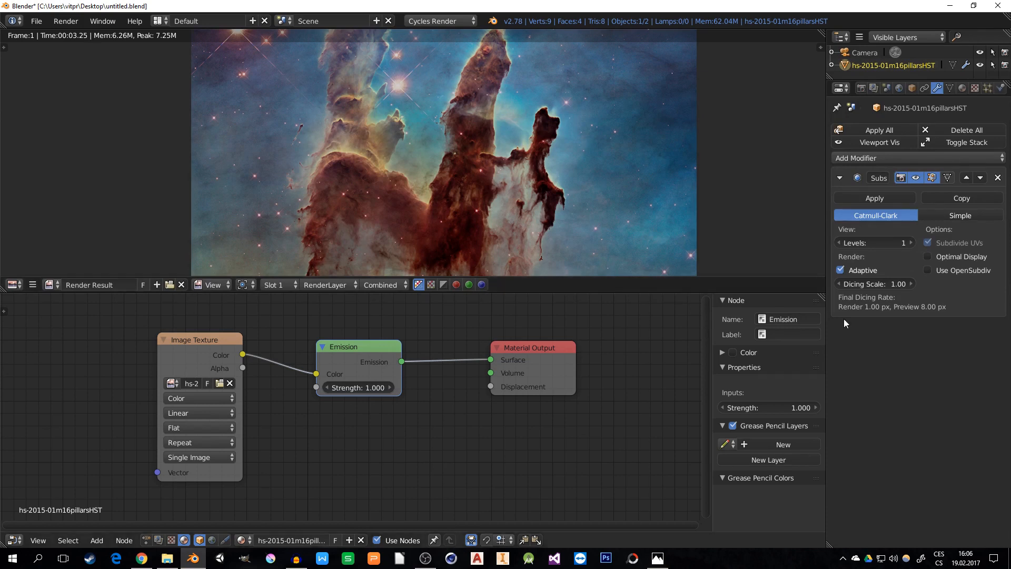
Set the Subdivision Surface modifier to Simple with view level 3, and remove the trial Displace modifier added after it.
{"action": "left_click", "coordinate": [870, 159]}
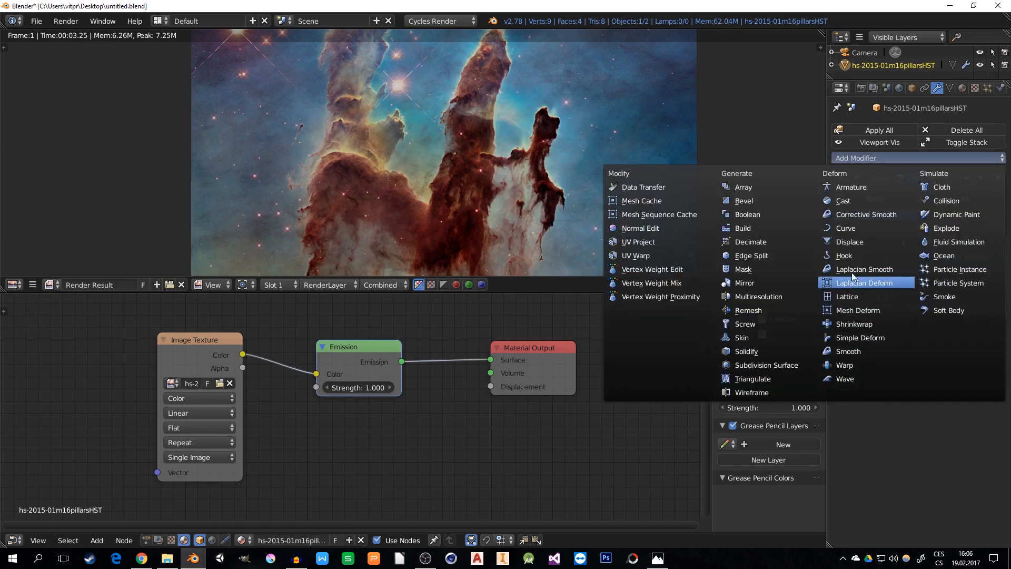
{"action": "left_click", "coordinate": [851, 241]}
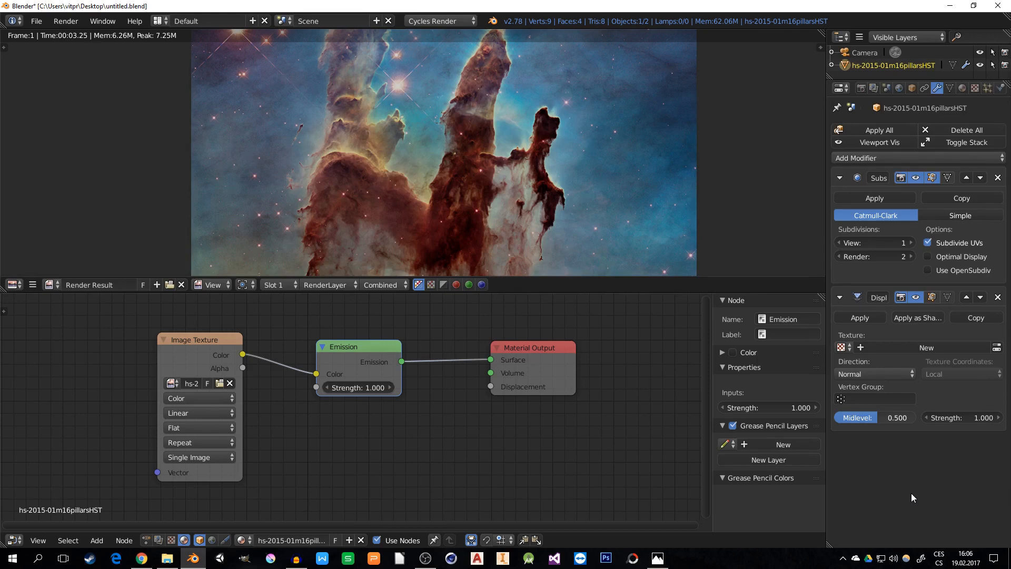
{"action": "left_click", "coordinate": [910, 243]}
{"action": "left_click", "coordinate": [909, 243]}
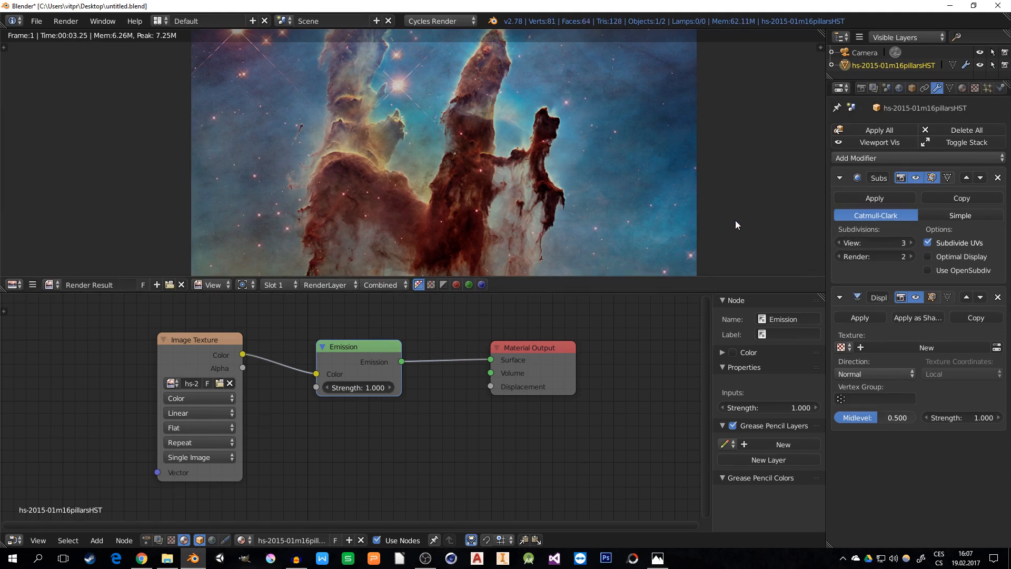
{"action": "left_click", "coordinate": [997, 298]}
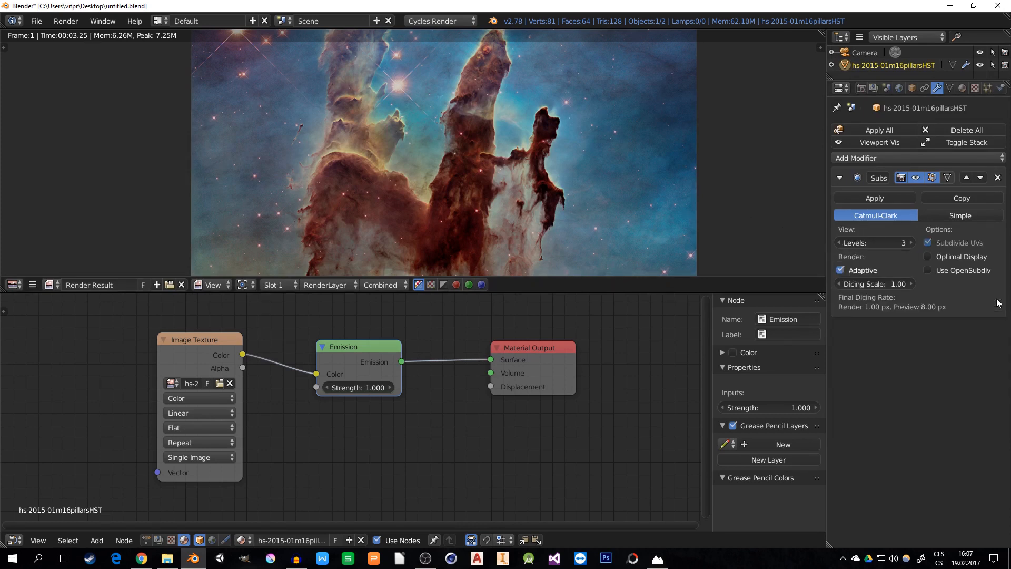
{"action": "left_click", "coordinate": [946, 212]}
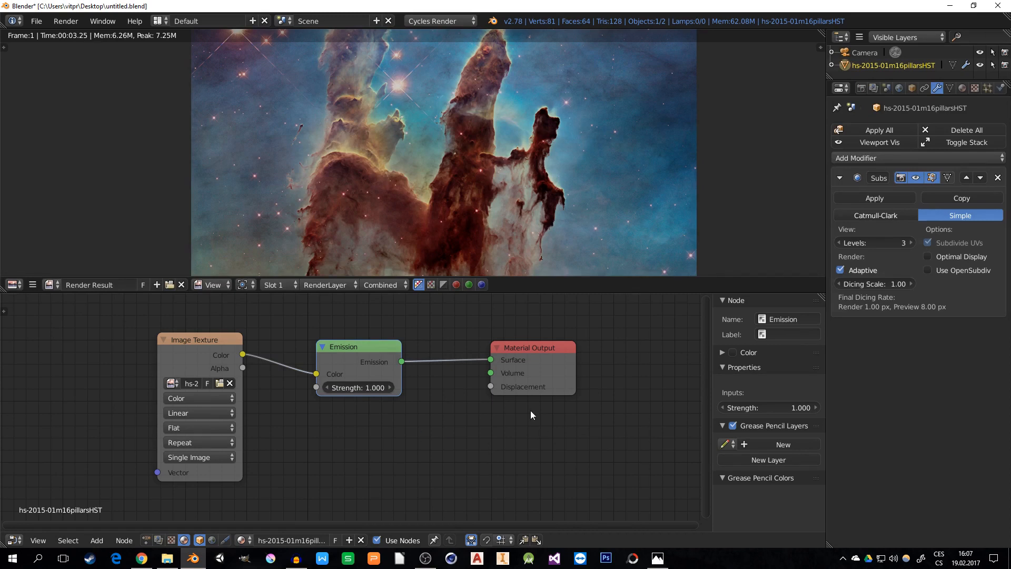
Set the displacement method to True in the image plane's material settings.
{"action": "left_click_drag", "start_coordinate": [487, 387], "coordinate": [417, 421]}
{"action": "left_click", "coordinate": [962, 88]}
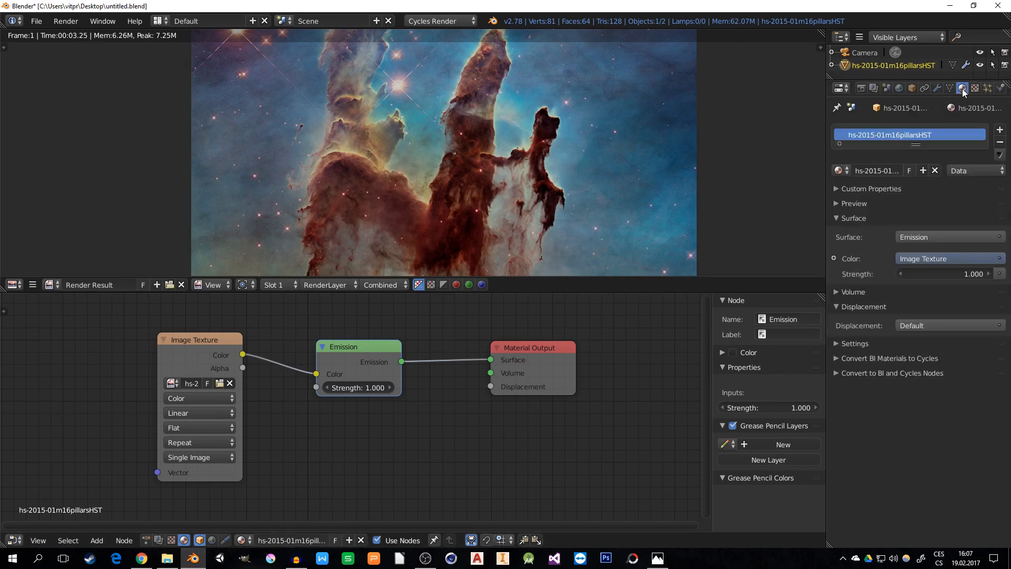
{"action": "left_click", "coordinate": [835, 344]}
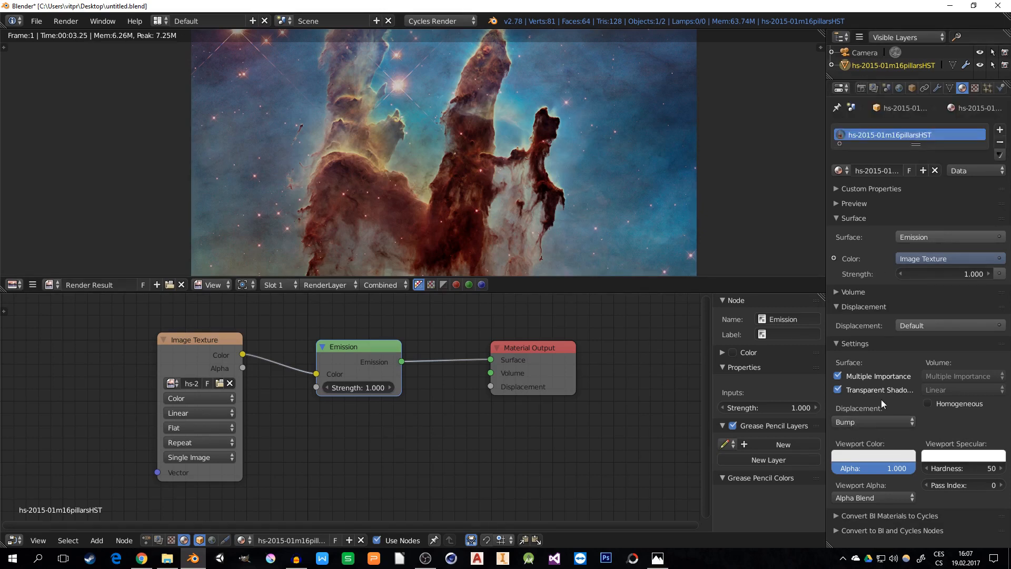
{"action": "left_click", "coordinate": [862, 424]}
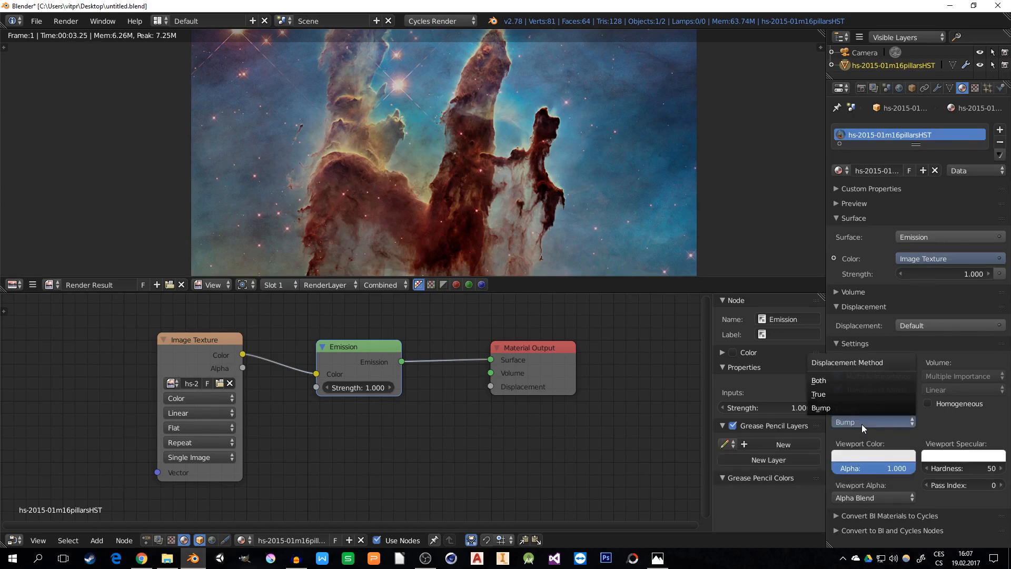
{"action": "left_click", "coordinate": [837, 393]}
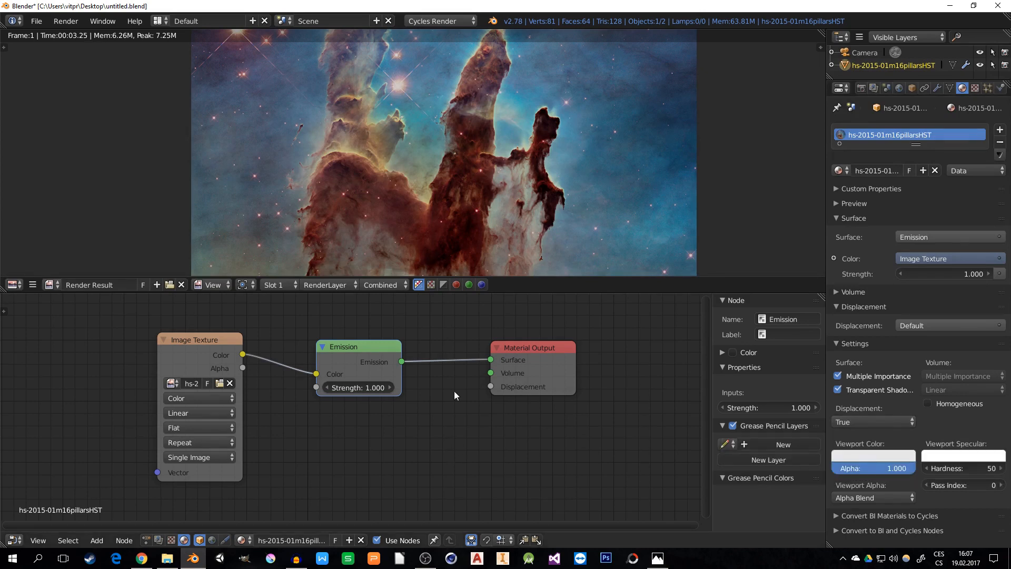
Link the Image Texture's Color to the Material Output's Displacement input and render the frame.
{"action": "left_click_drag", "start_coordinate": [491, 387], "coordinate": [459, 409]}
{"action": "left_click_drag", "start_coordinate": [243, 354], "coordinate": [489, 387]}
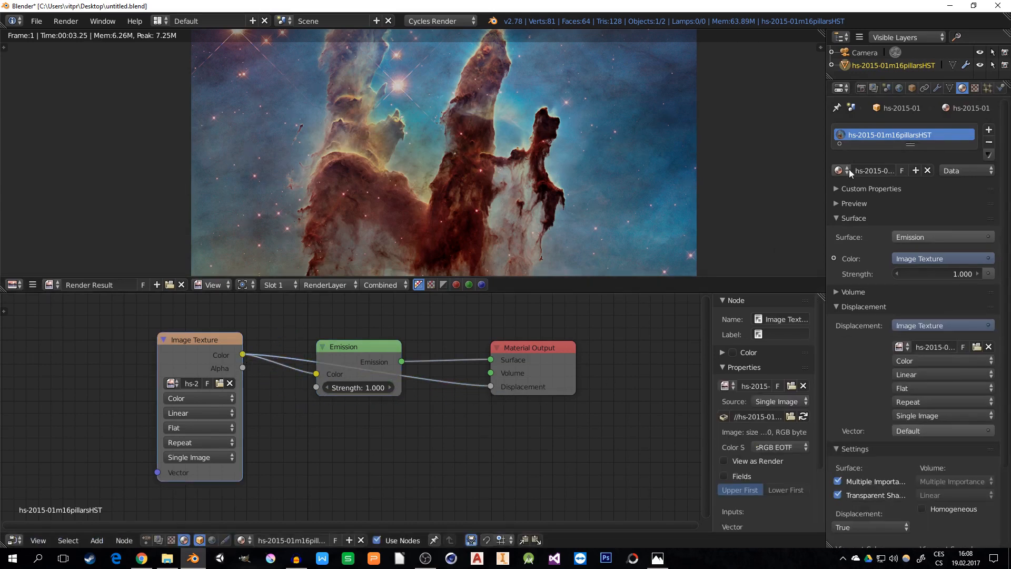
{"action": "left_click", "coordinate": [861, 88]}
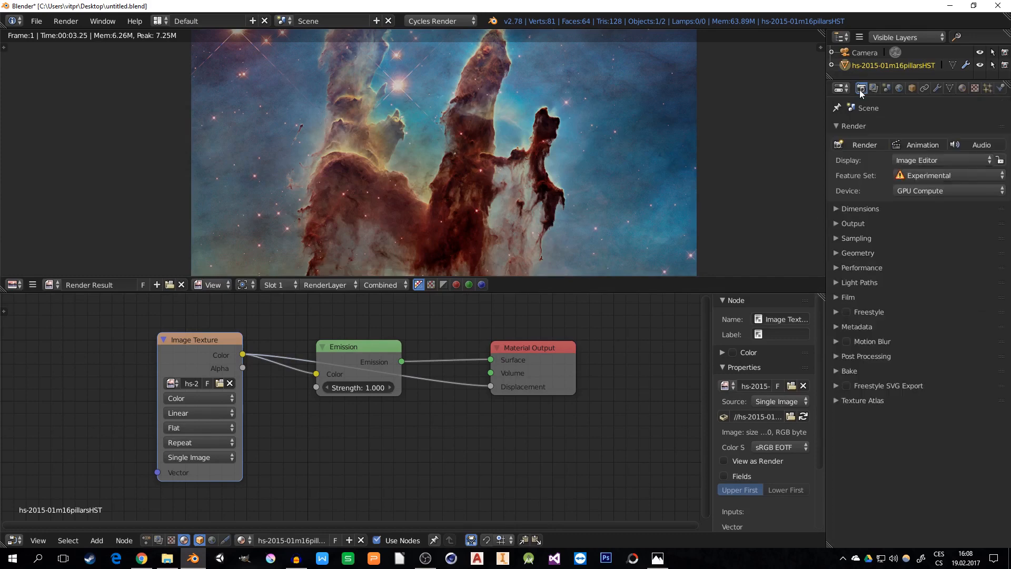
{"action": "left_click", "coordinate": [862, 147]}
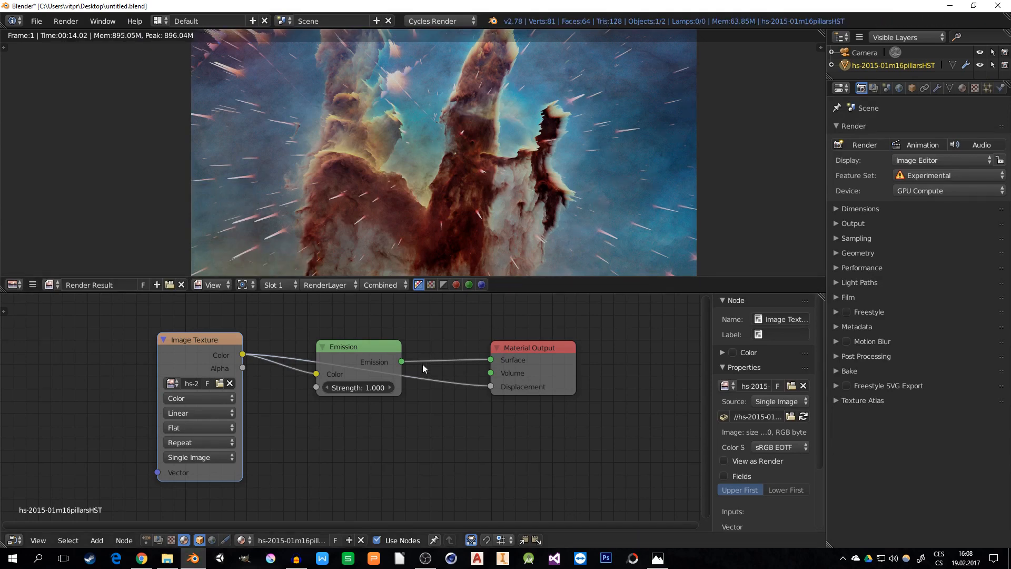
Raise the Emission node to make room and insert a Math node into the link between Image Texture and Displacement.
{"action": "middle_click_drag", "start_coordinate": [423, 365], "coordinate": [489, 346]}
{"action": "left_click", "coordinate": [404, 330]}
{"action": "left_click_drag", "start_coordinate": [404, 330], "coordinate": [425, 310]}
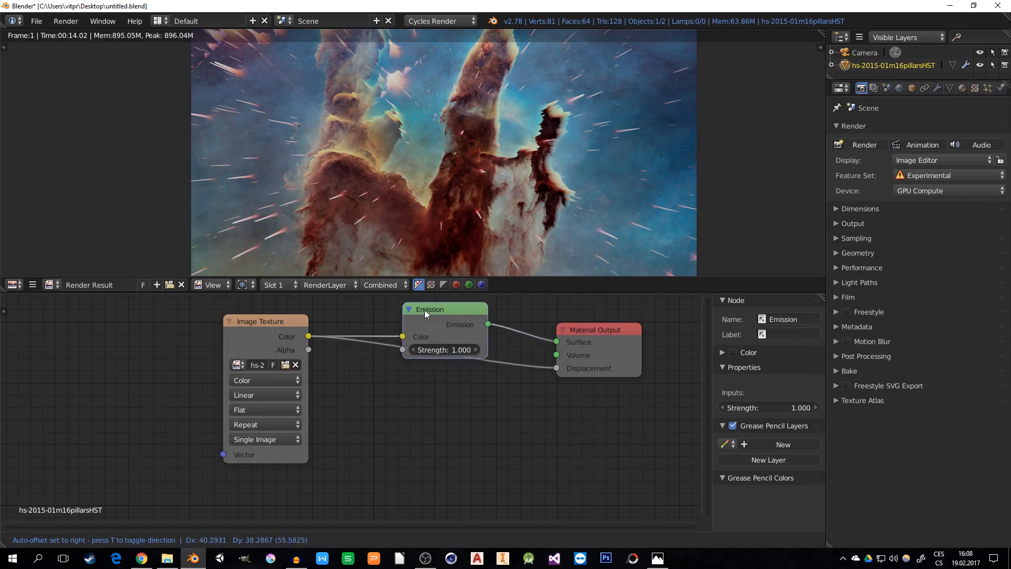
{"action": "key", "text": "shift+a"}
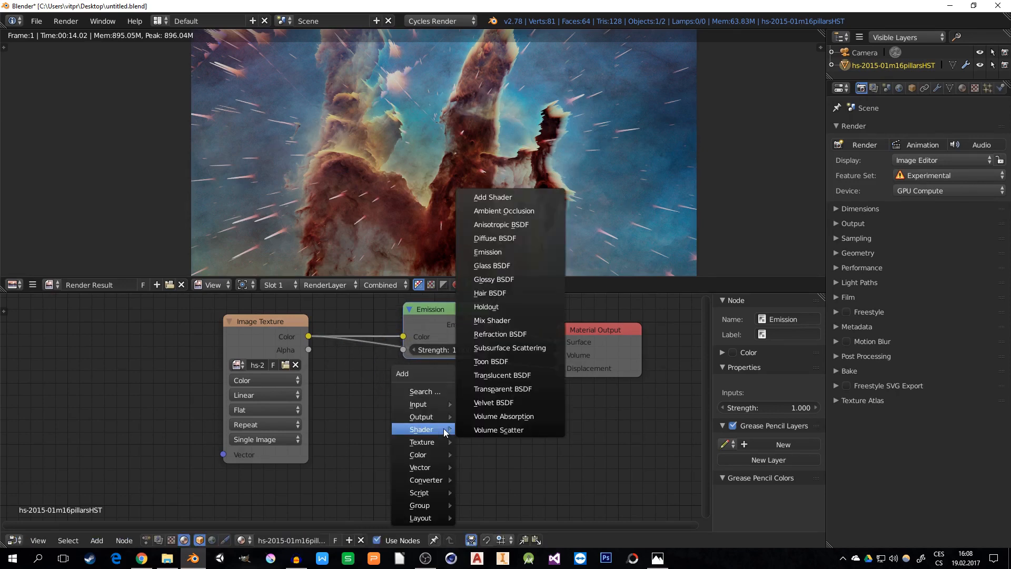
{"action": "mouse_move", "coordinate": [436, 481]}
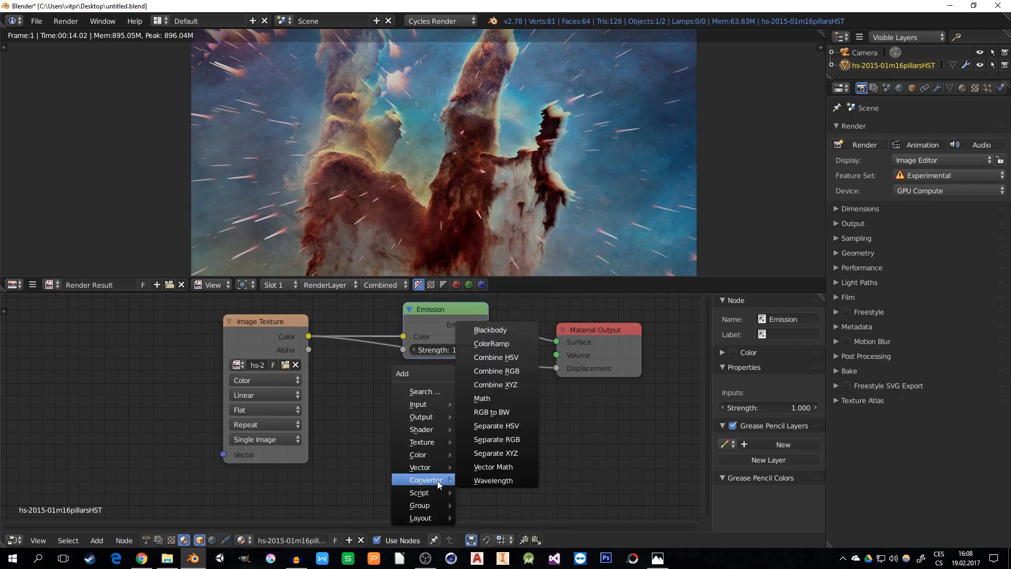
{"action": "left_click", "coordinate": [489, 395]}
{"action": "left_click", "coordinate": [449, 363]}
Set the Math node's operation to Multiply and its second value to 6.4.
{"action": "left_click", "coordinate": [457, 399]}
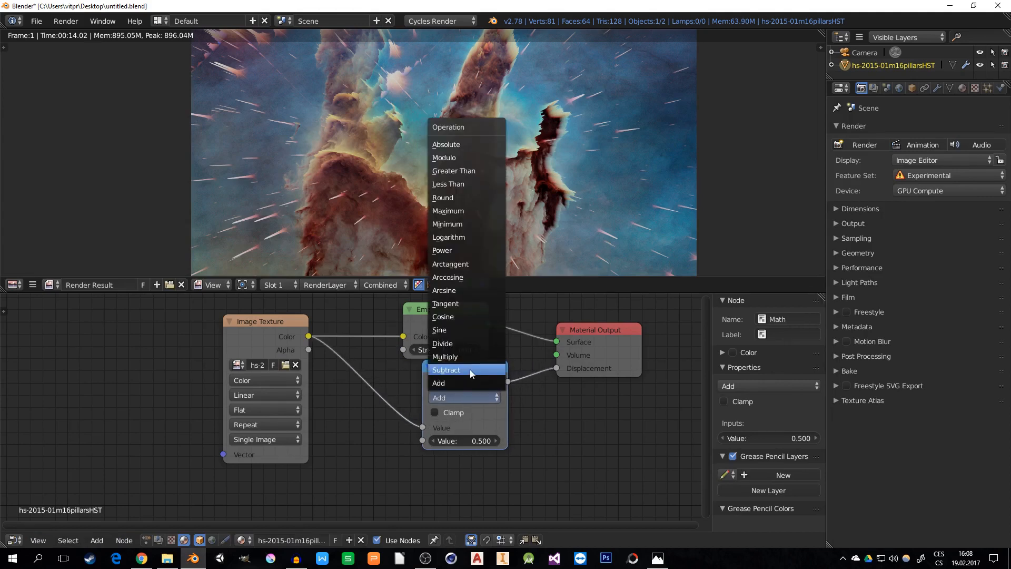
{"action": "left_click", "coordinate": [470, 369]}
{"action": "left_click", "coordinate": [471, 441]}
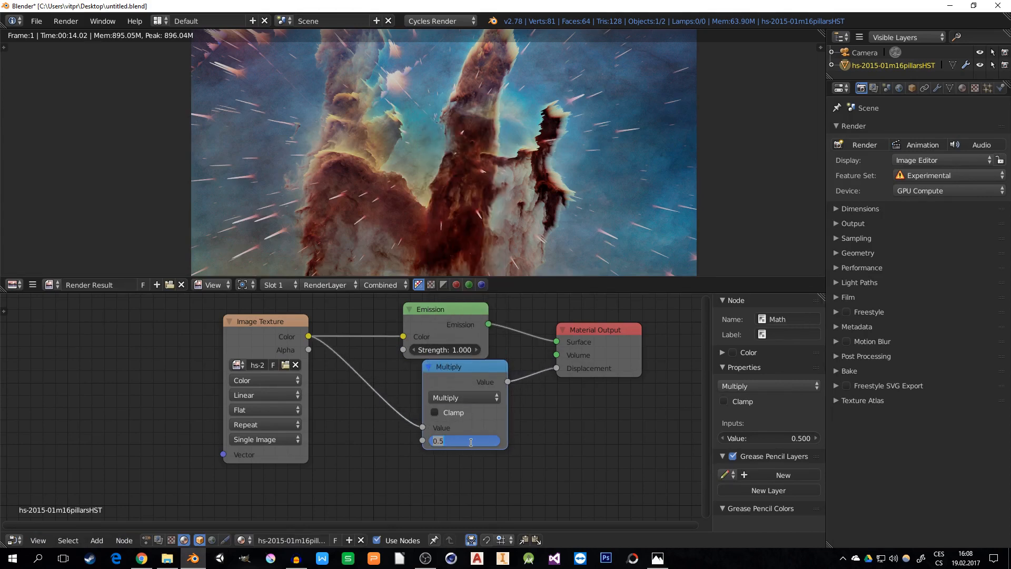
{"action": "type", "text": "6.4"}
{"action": "key", "text": "Return"}
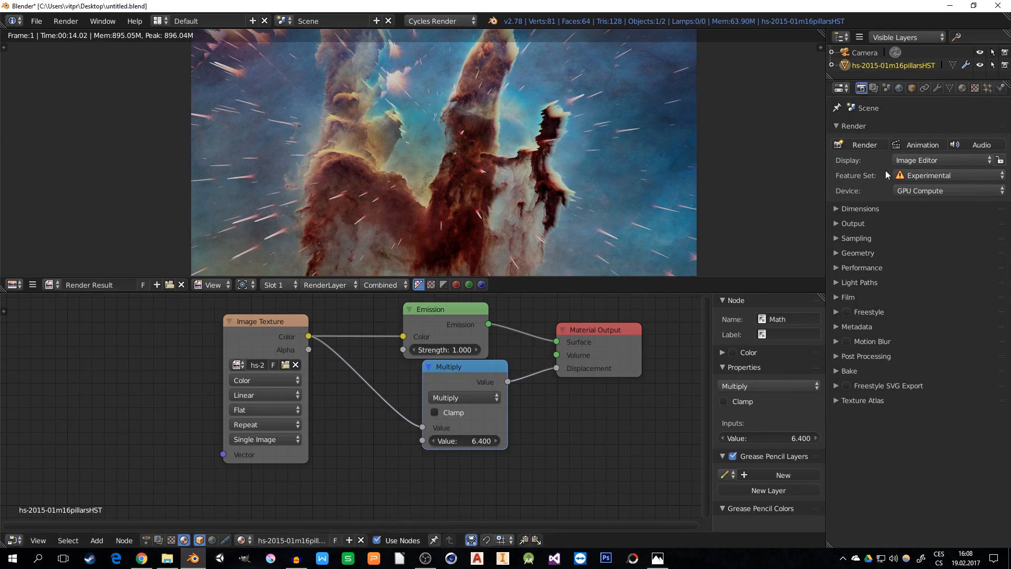
Render the frame with the multiplied displacement, then switch briefly to the open photo viewer and back.
{"action": "left_click", "coordinate": [861, 147]}
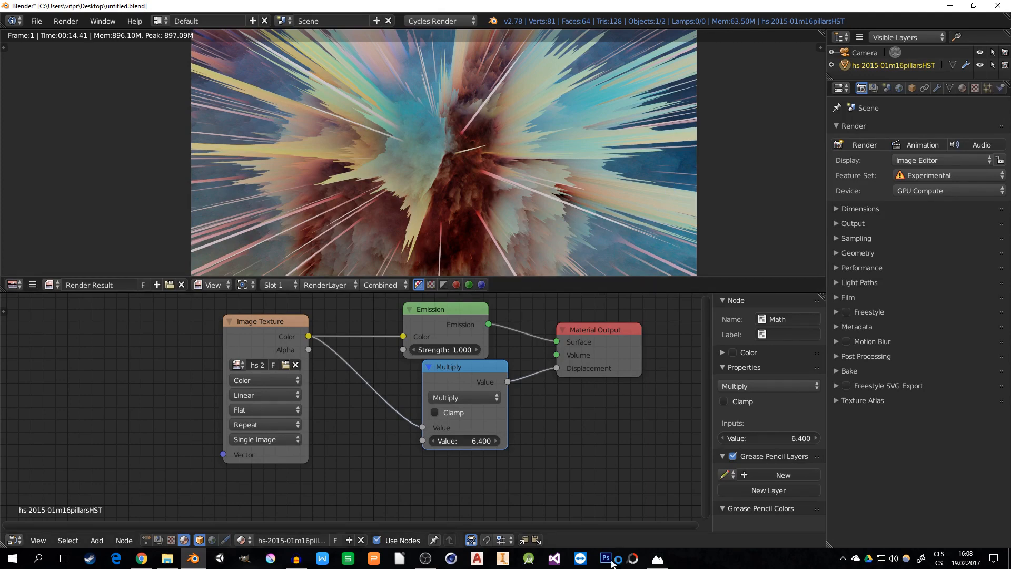
{"action": "left_click", "coordinate": [659, 559]}
{"action": "left_click", "coordinate": [659, 560]}
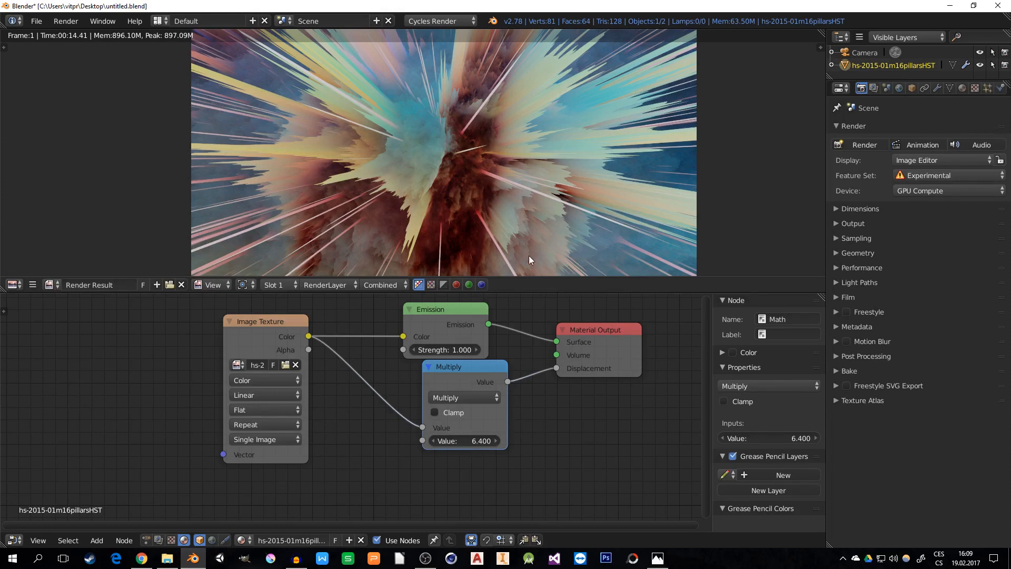
Insert an RGB Curves node into the link between the Image Texture and the Multiply node.
{"action": "key", "text": "shift+a"}
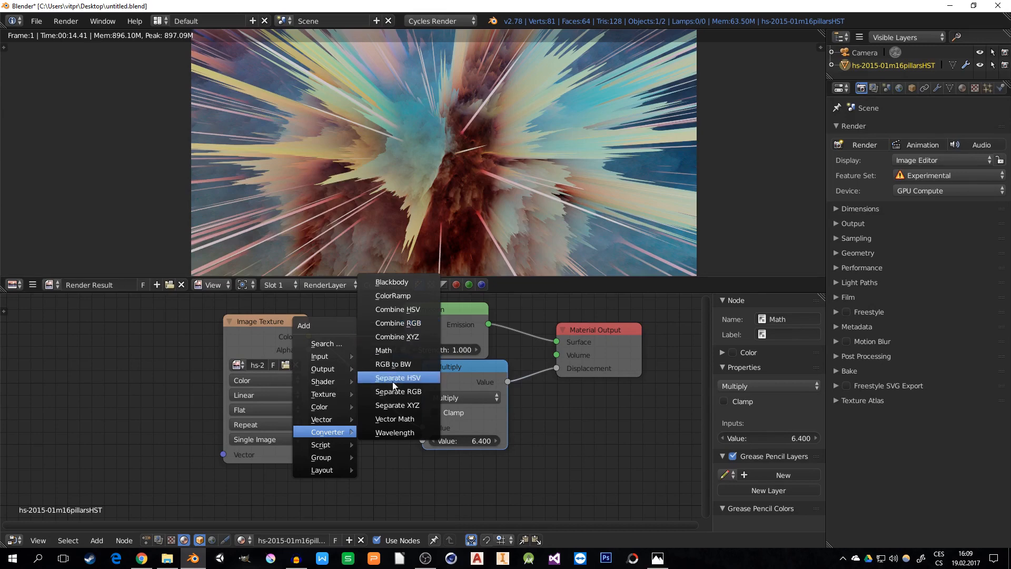
{"action": "mouse_move", "coordinate": [330, 407]}
{"action": "left_click", "coordinate": [395, 489]}
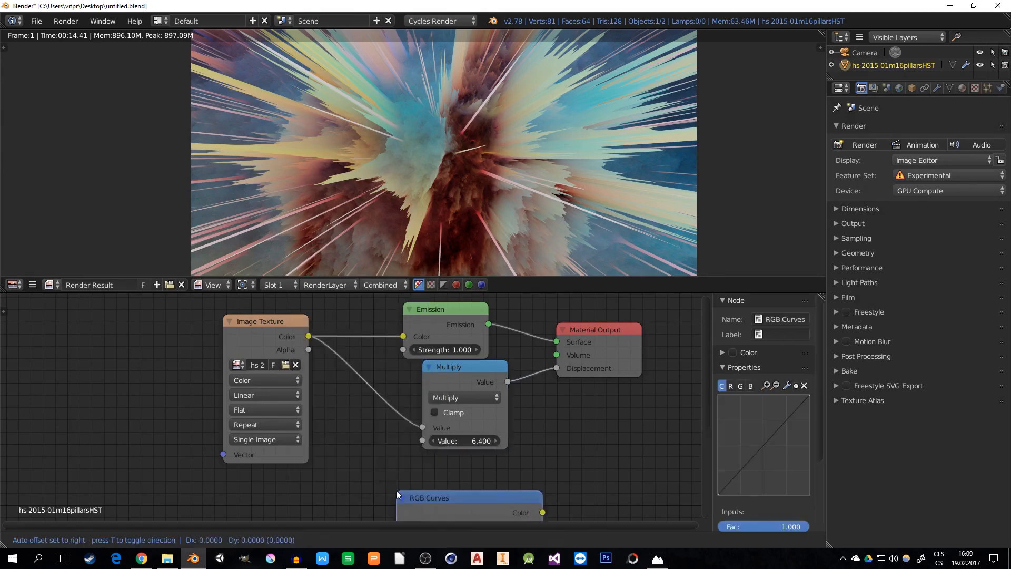
{"action": "left_click", "coordinate": [437, 433]}
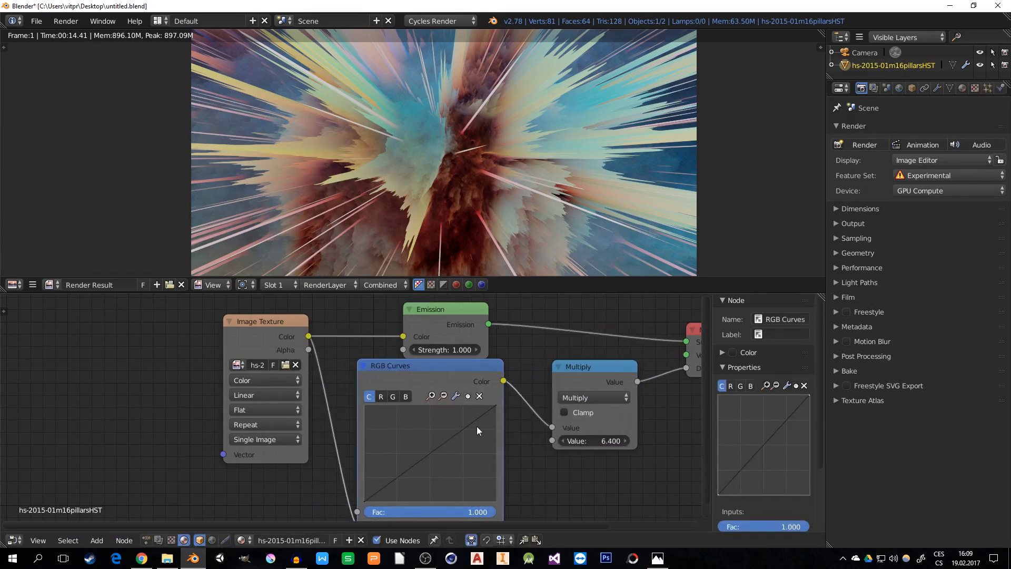
Lower the RGB curve's end point to Y 0.66667, bend it with a point at X 0.427, Y 0.495, and render the frame.
{"action": "left_click_drag", "start_coordinate": [495, 407], "coordinate": [495, 434]}
{"action": "left_click", "coordinate": [428, 469]}
{"action": "left_click_drag", "start_coordinate": [428, 469], "coordinate": [420, 454]}
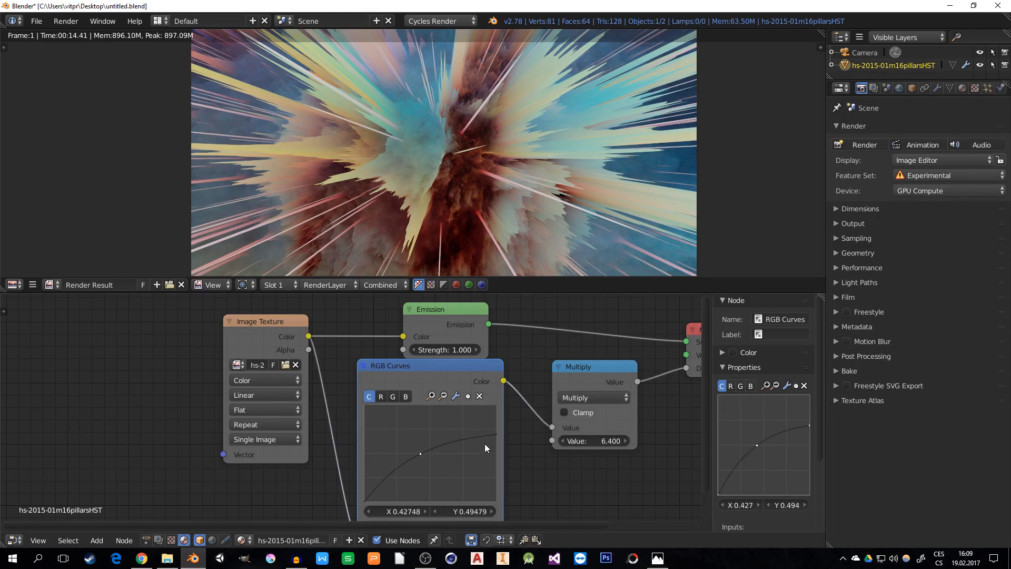
{"action": "left_click_drag", "start_coordinate": [495, 434], "coordinate": [495, 437]}
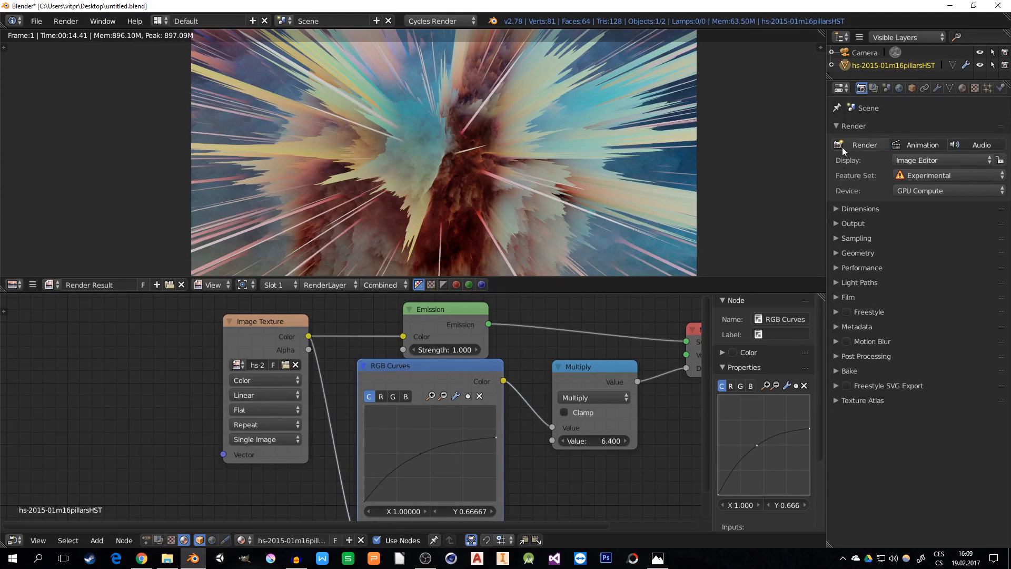
{"action": "left_click", "coordinate": [865, 145]}
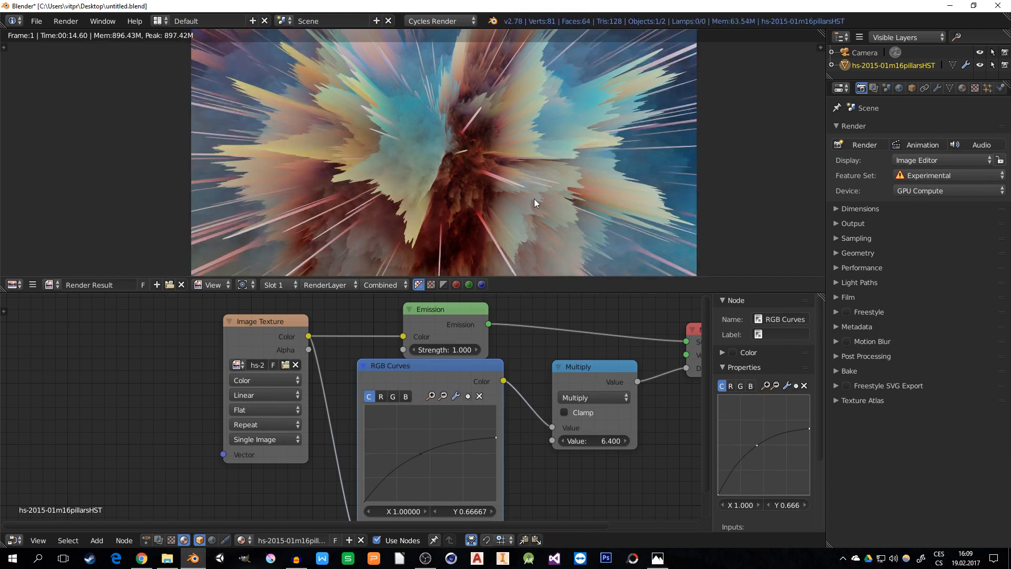
Save the render result to the Desktop as color.png in PNG format with RGB color.
{"action": "left_click", "coordinate": [33, 285]}
{"action": "mouse_move", "coordinate": [53, 257]}
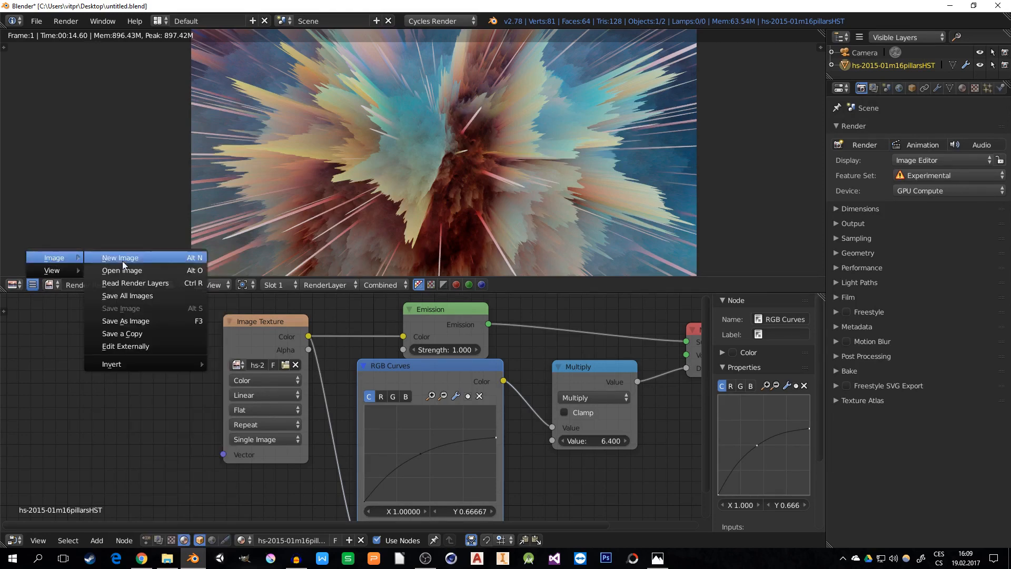
{"action": "left_click", "coordinate": [146, 320]}
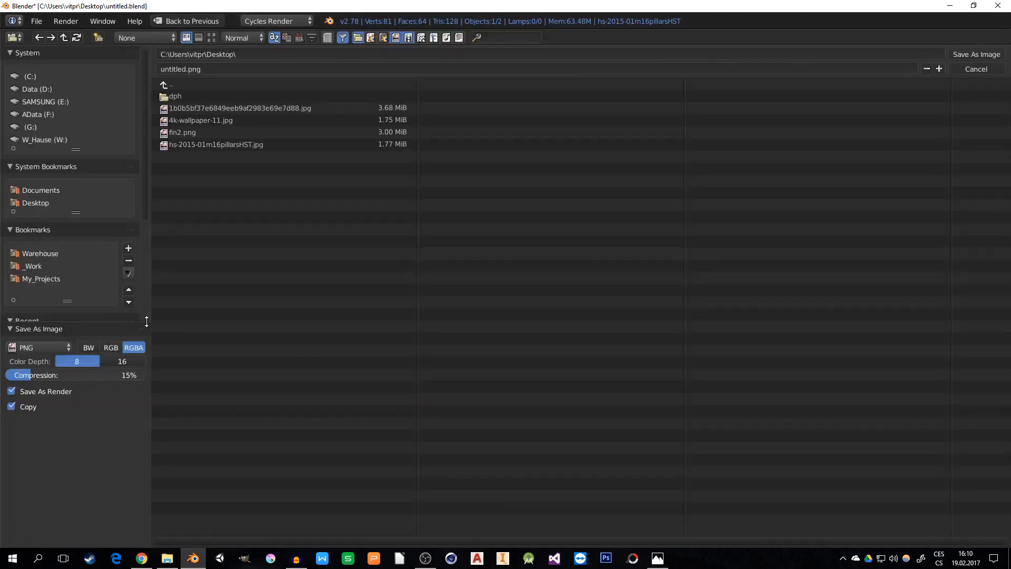
{"action": "left_click", "coordinate": [174, 69]}
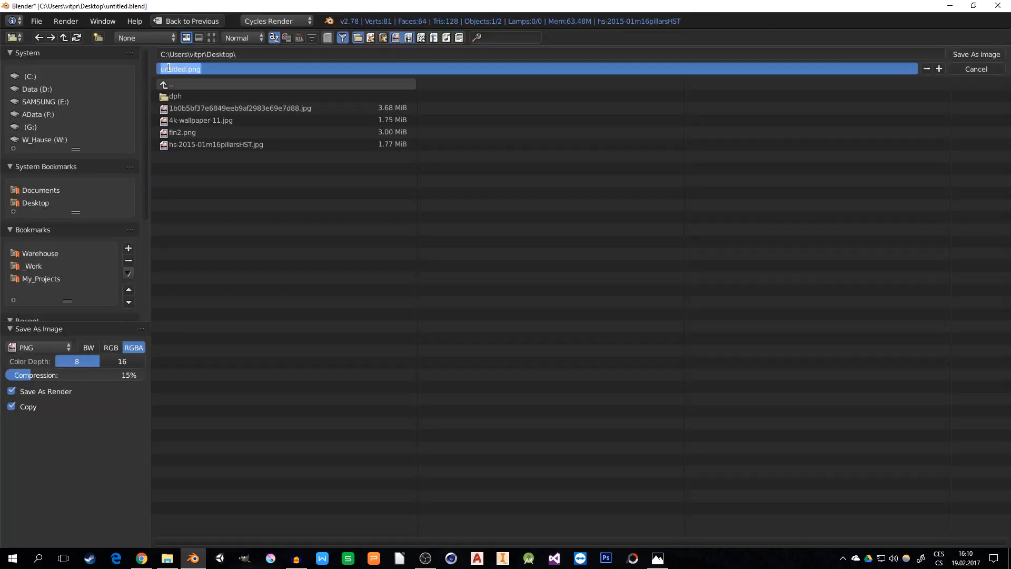
{"action": "double_click", "coordinate": [168, 69]}
{"action": "type", "text": "color"}
{"action": "key", "text": "Return"}
{"action": "left_click", "coordinate": [112, 346]}
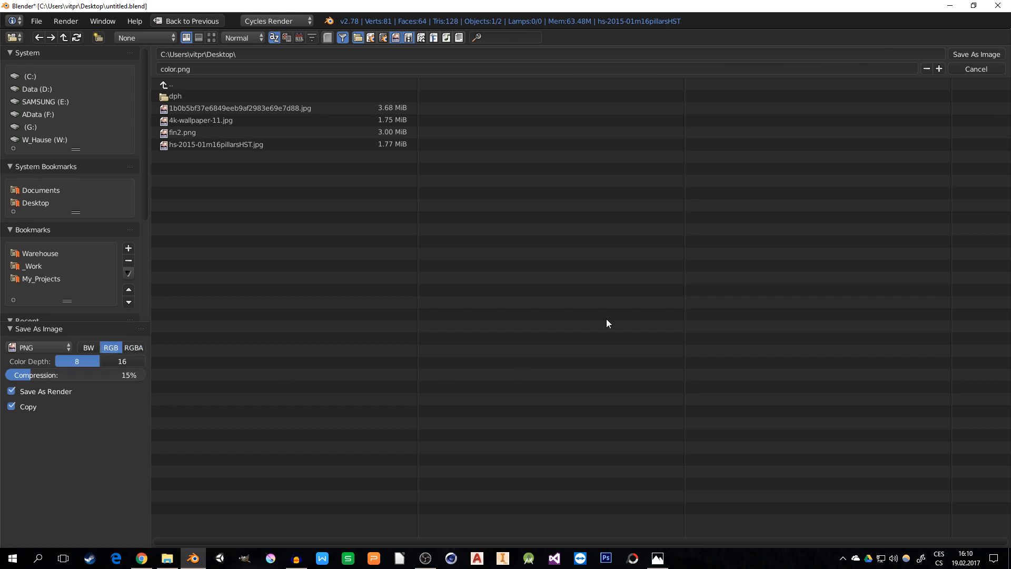
{"action": "left_click", "coordinate": [973, 55]}
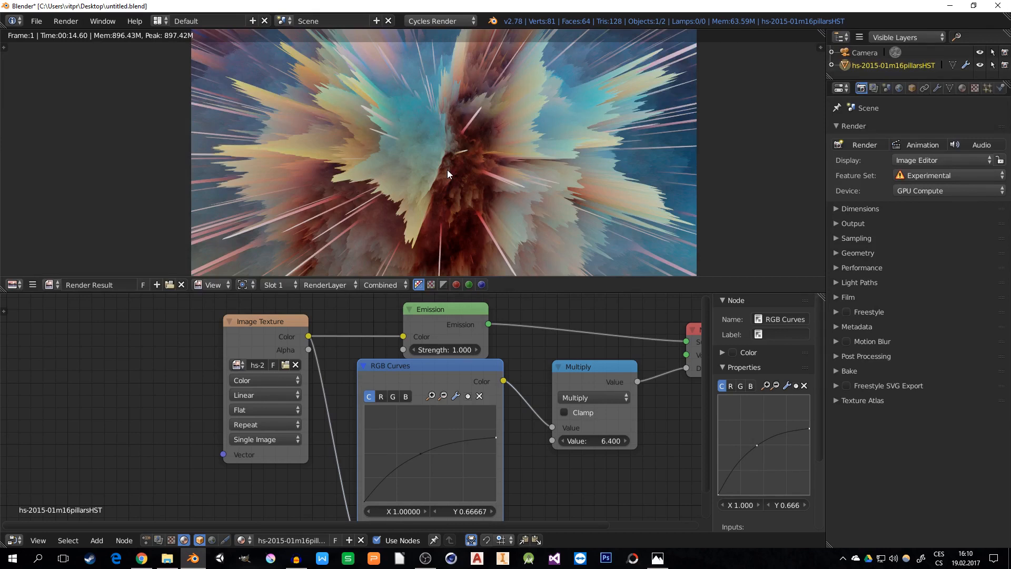
Add an Ambient Occlusion shader above the Emission node and set its color to pure white.
{"action": "middle_click_drag", "start_coordinate": [452, 318], "coordinate": [403, 398]}
{"action": "left_click_drag", "start_coordinate": [404, 398], "coordinate": [373, 391]}
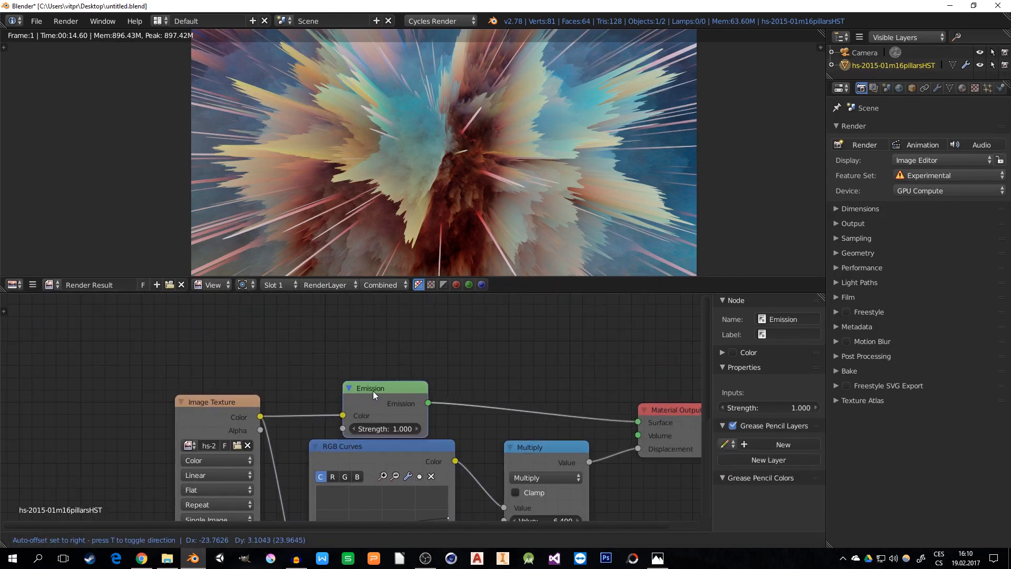
{"action": "key", "text": "shift+a"}
{"action": "mouse_move", "coordinate": [327, 312]}
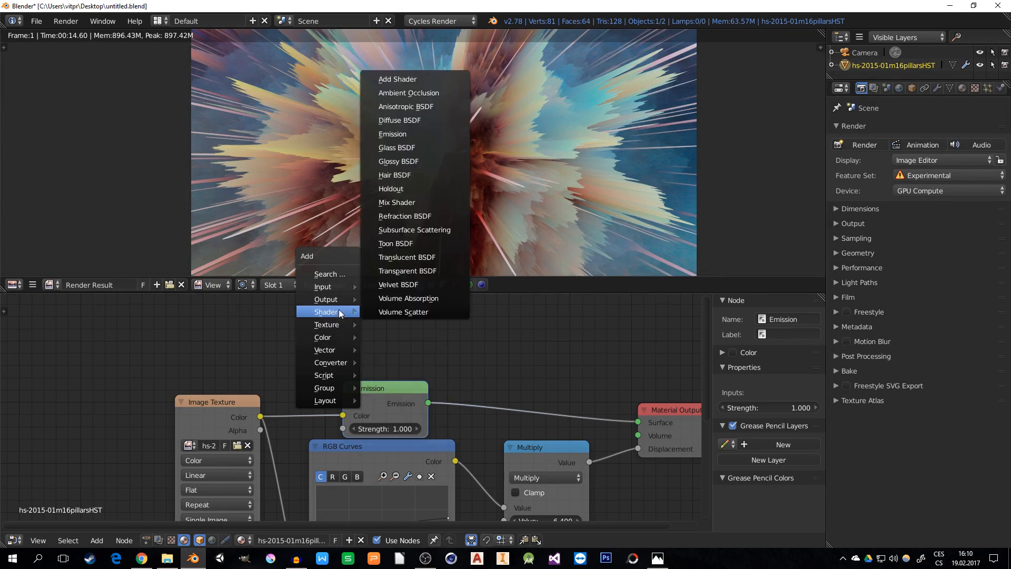
{"action": "left_click", "coordinate": [414, 95]}
{"action": "left_click", "coordinate": [382, 368]}
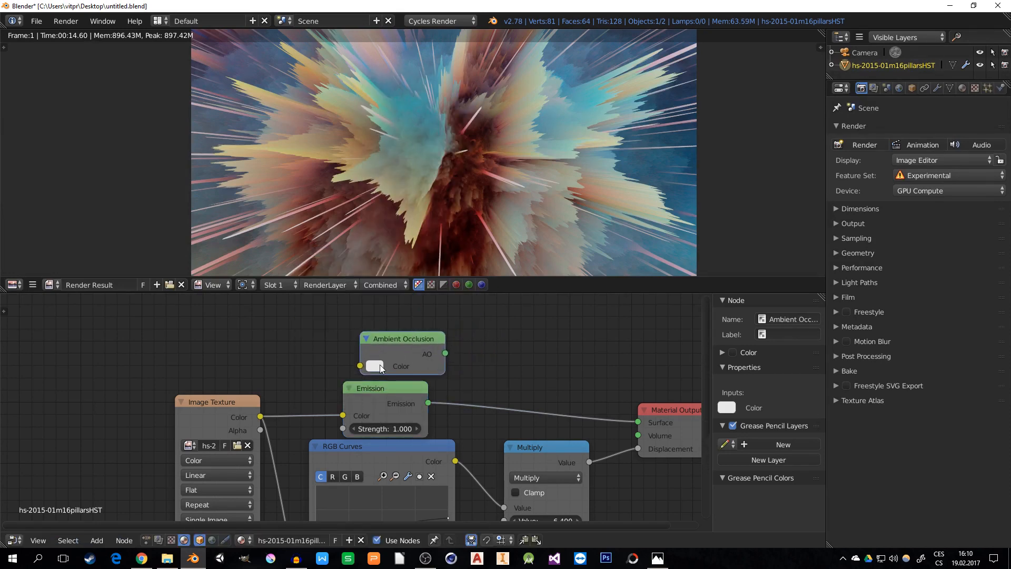
{"action": "left_click", "coordinate": [376, 366]}
{"action": "left_click_drag", "start_coordinate": [472, 196], "coordinate": [471, 184]}
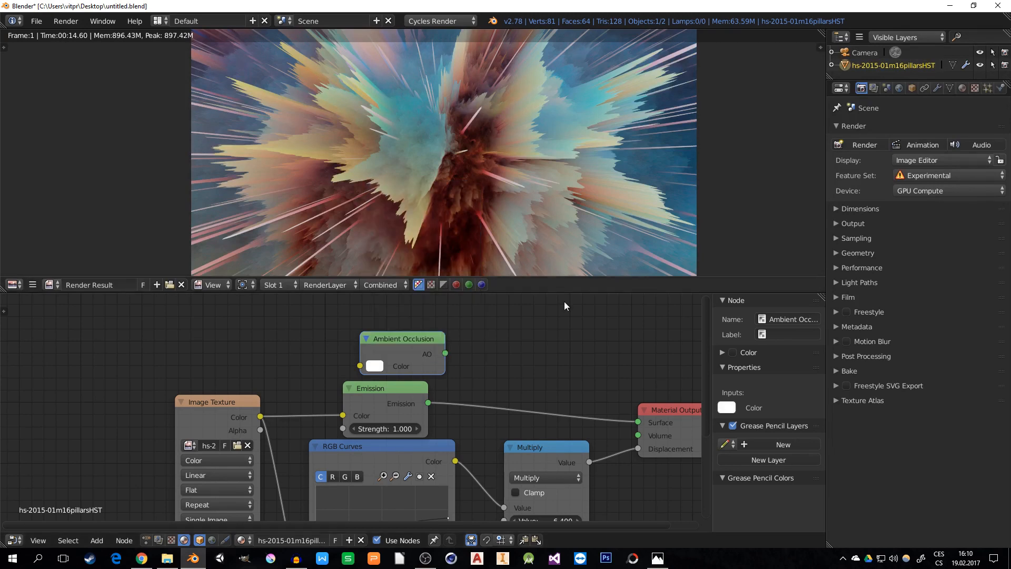
Connect the Ambient Occlusion shader to the Material Output's Surface and render the frame with 1024 render samples.
{"action": "left_click_drag", "start_coordinate": [446, 353], "coordinate": [641, 426]}
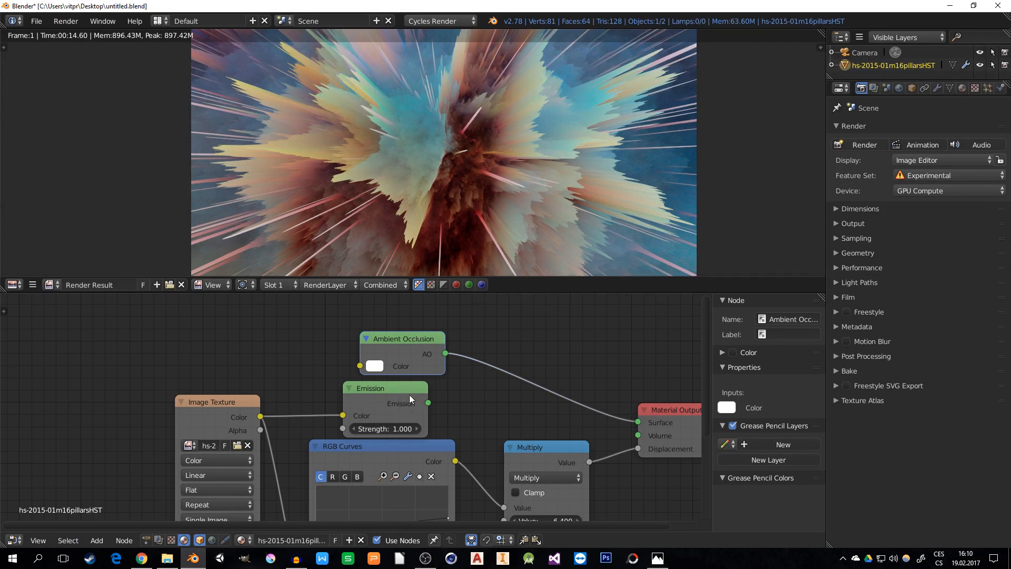
{"action": "left_click", "coordinate": [836, 236]}
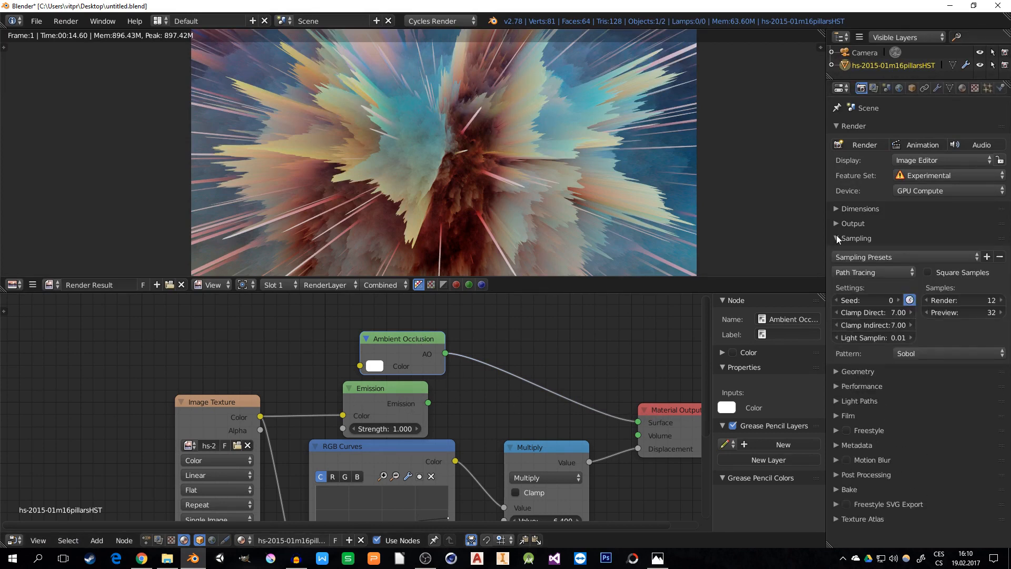
{"action": "left_click", "coordinate": [976, 300]}
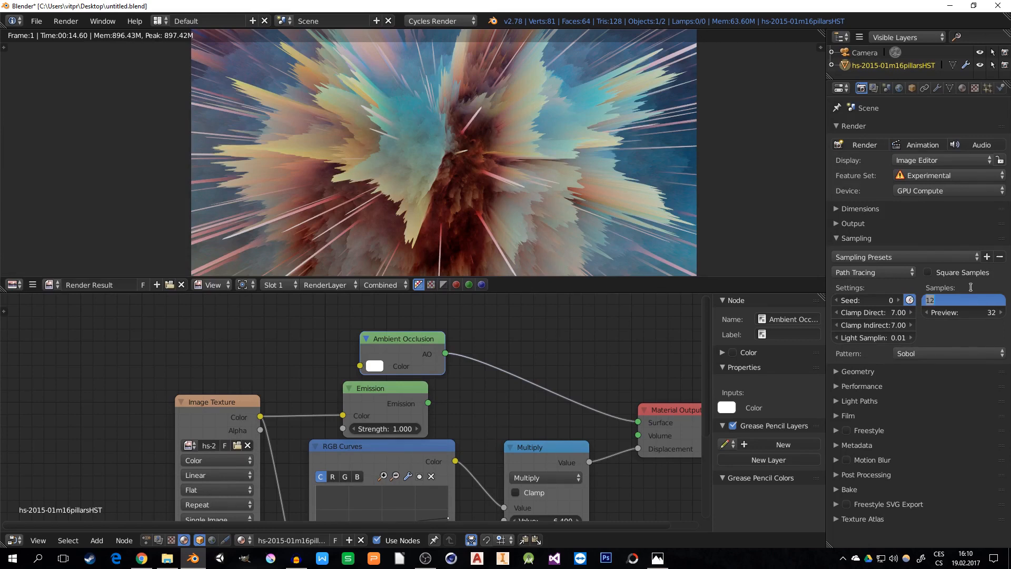
{"action": "type", "text": "1024"}
{"action": "key", "text": "Return"}
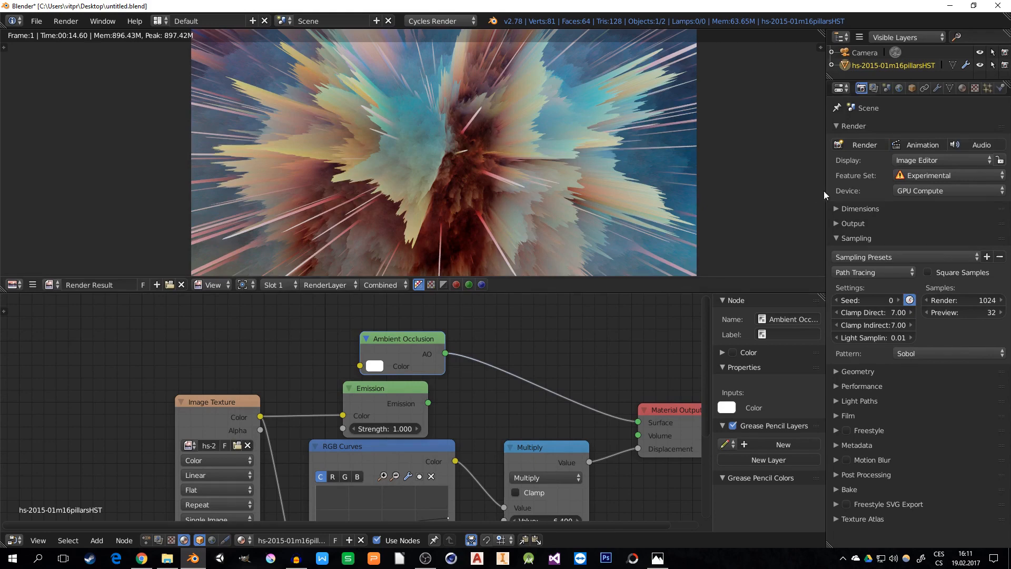
{"action": "left_click", "coordinate": [864, 144]}
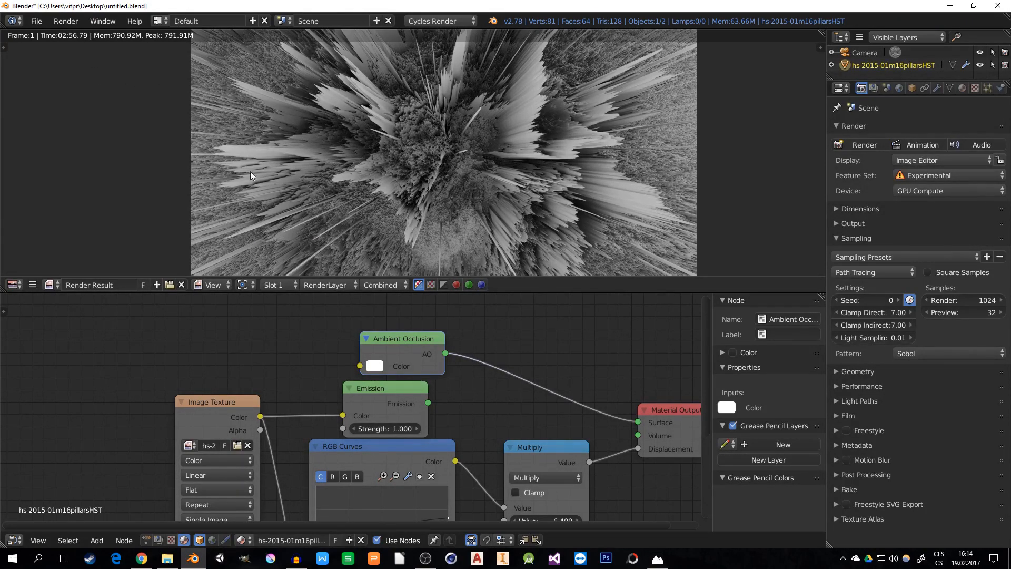
Save the ambient occlusion render to the Desktop as ambientO.png in PNG format with RGB color.
{"action": "left_click", "coordinate": [35, 287]}
{"action": "mouse_move", "coordinate": [58, 258]}
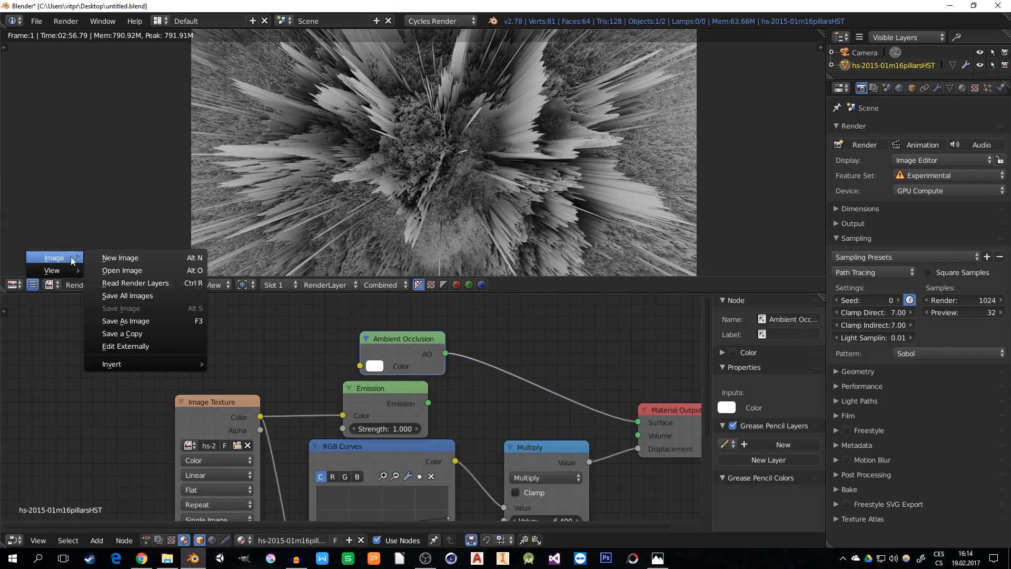
{"action": "left_click", "coordinate": [148, 321]}
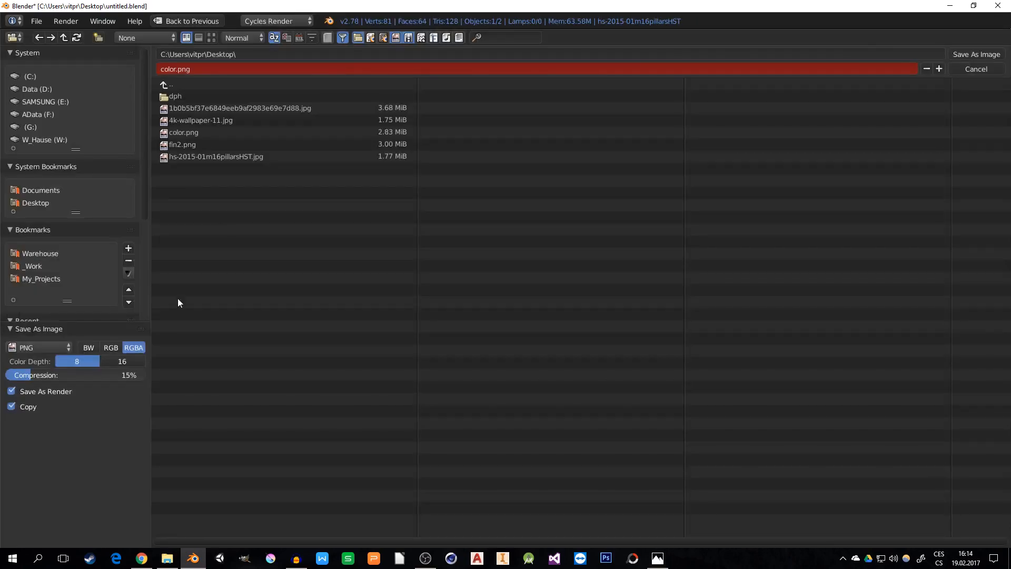
{"action": "double_click", "coordinate": [166, 69]}
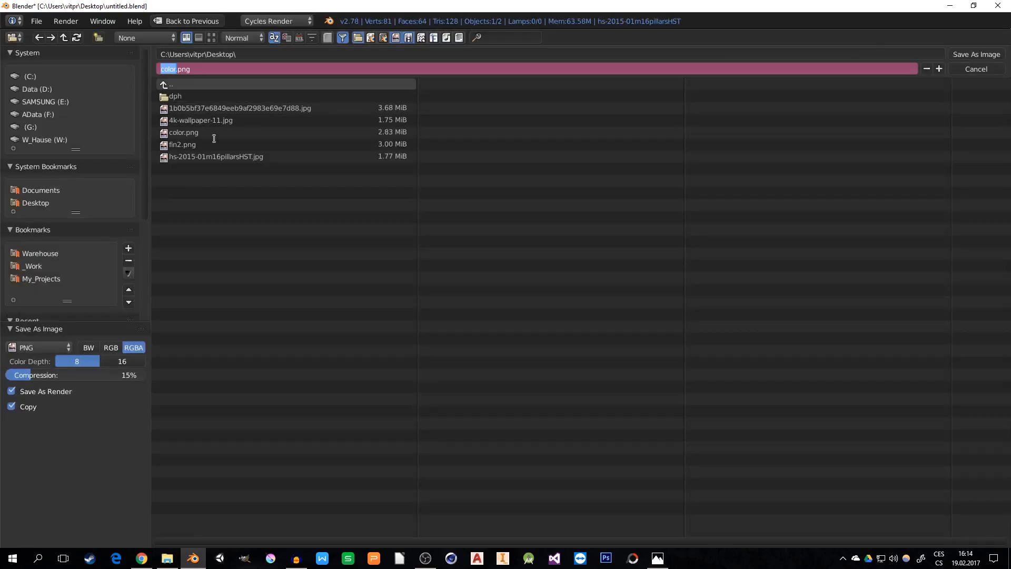
{"action": "type", "text": "ambientO"}
{"action": "key", "text": "Return"}
{"action": "left_click", "coordinate": [116, 347]}
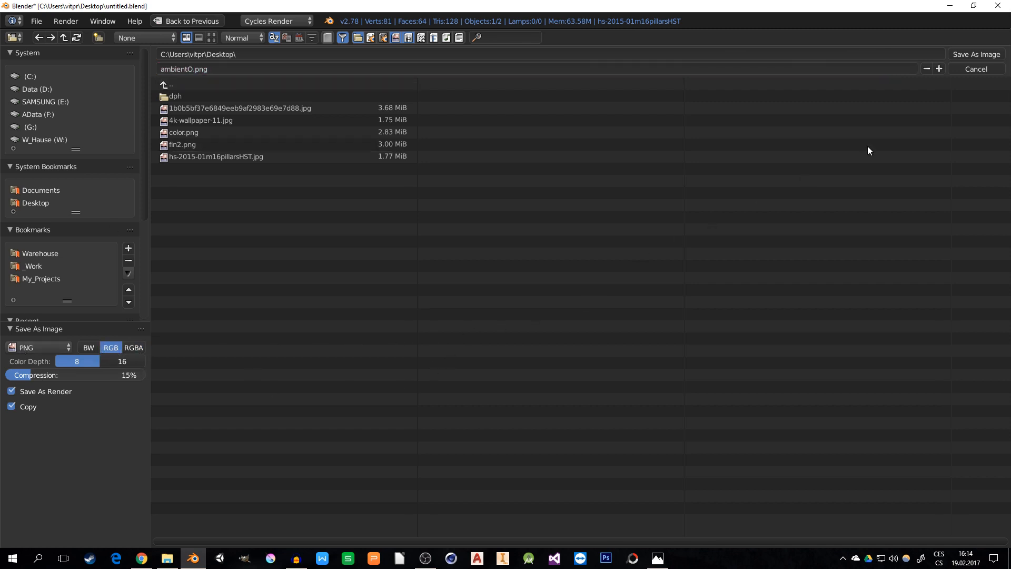
{"action": "left_click", "coordinate": [981, 53]}
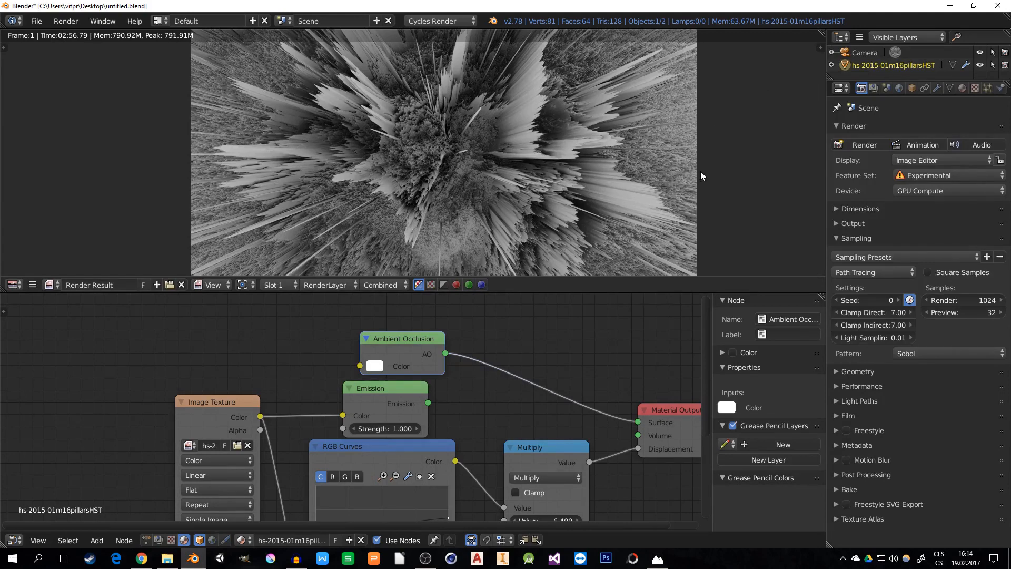
Quit Blender without saving the changes, and start GIMP with more room given to the layer list.
{"action": "left_click", "coordinate": [995, 9]}
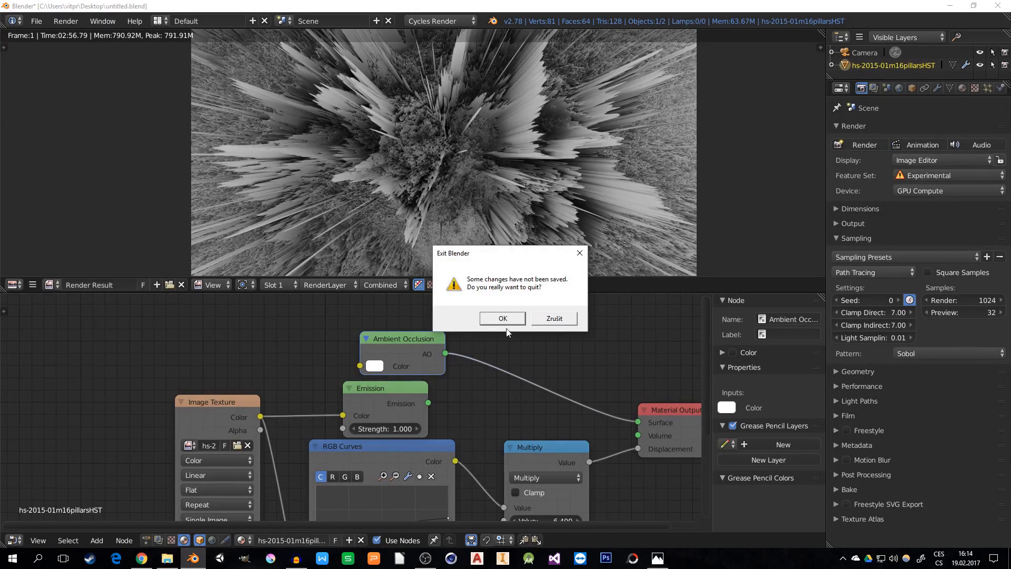
{"action": "left_click", "coordinate": [504, 316]}
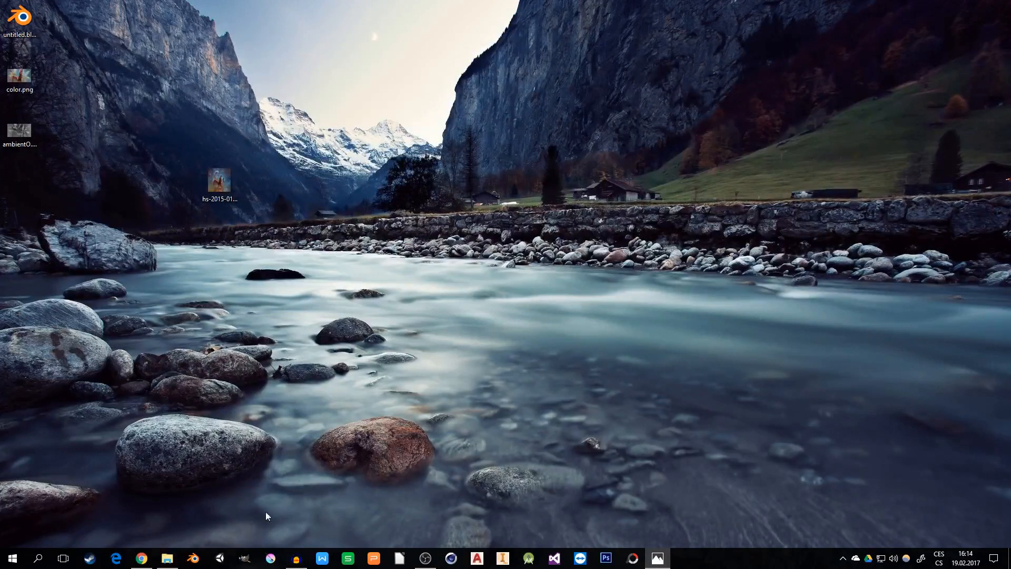
{"action": "left_click", "coordinate": [245, 560]}
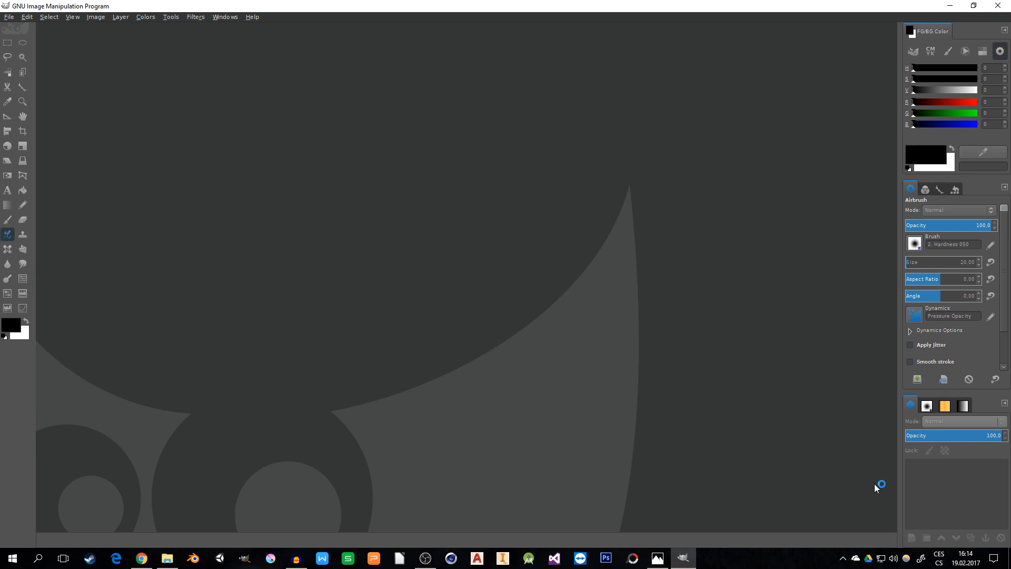
{"action": "left_click_drag", "start_coordinate": [951, 390], "coordinate": [951, 361]}
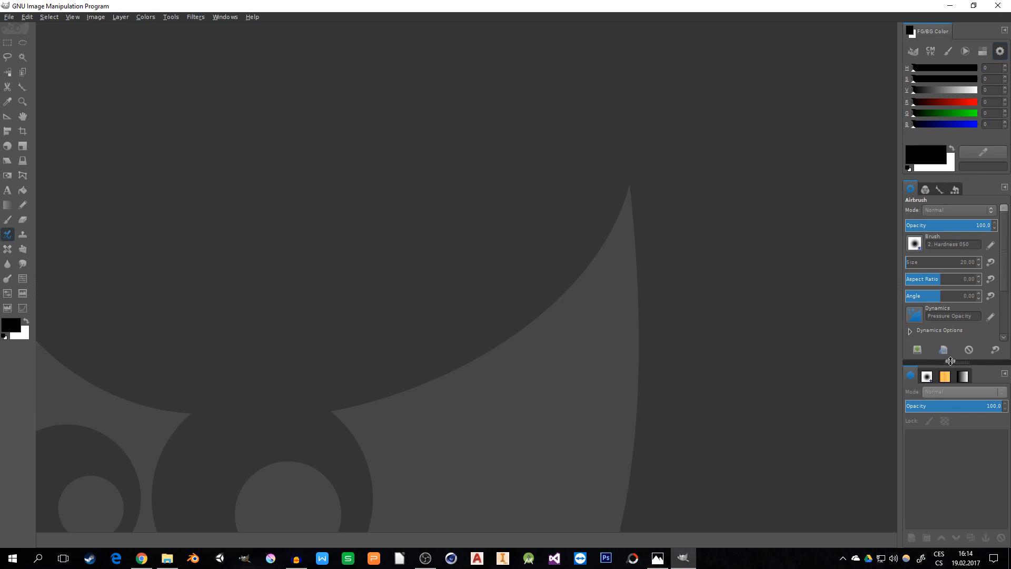
Open color.png from the Desktop folder as a new image in GIMP.
{"action": "left_click", "coordinate": [174, 562]}
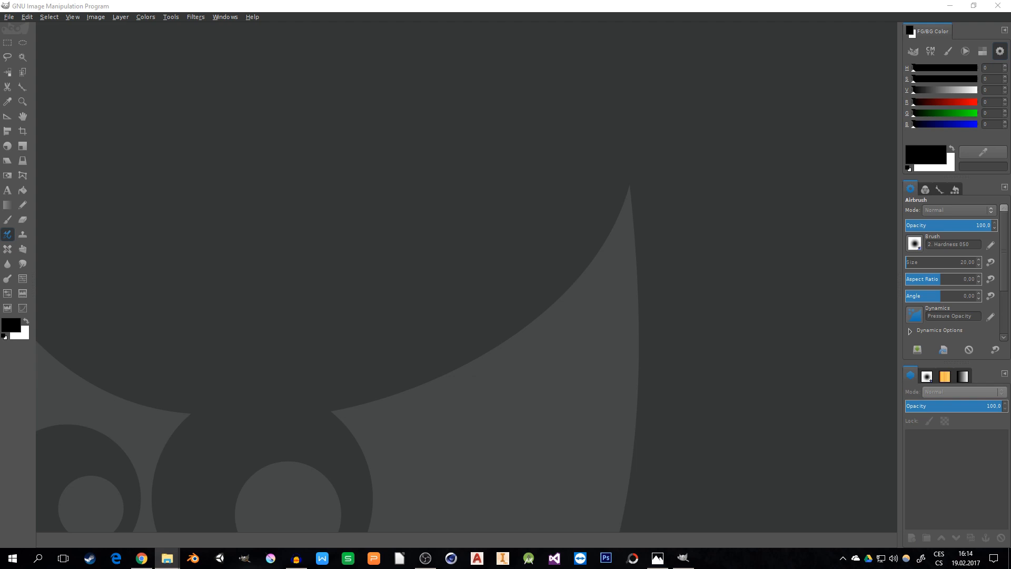
{"action": "left_click_drag", "start_coordinate": [715, 249], "coordinate": [457, 174]}
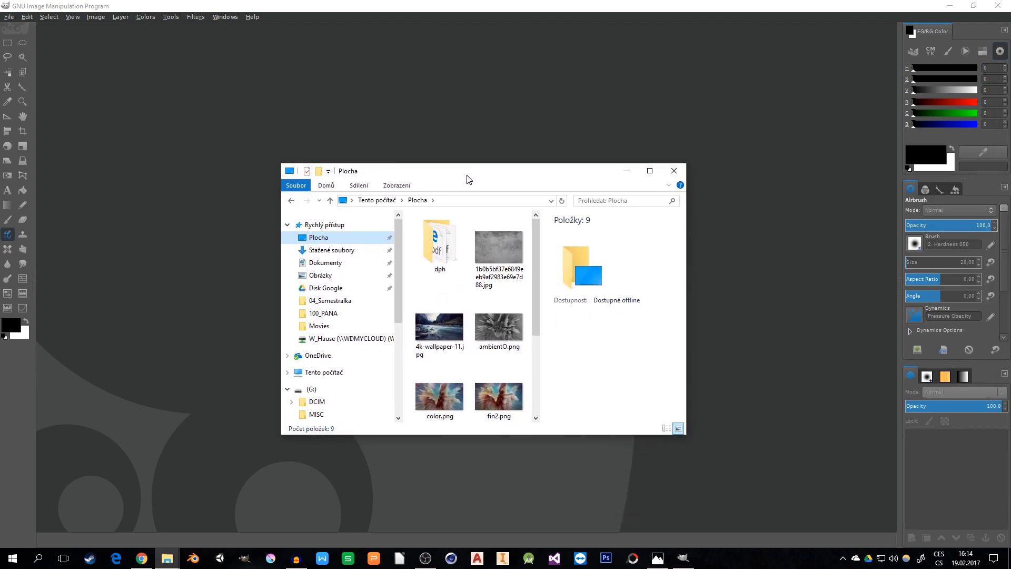
{"action": "left_click_drag", "start_coordinate": [685, 334], "coordinate": [771, 334]}
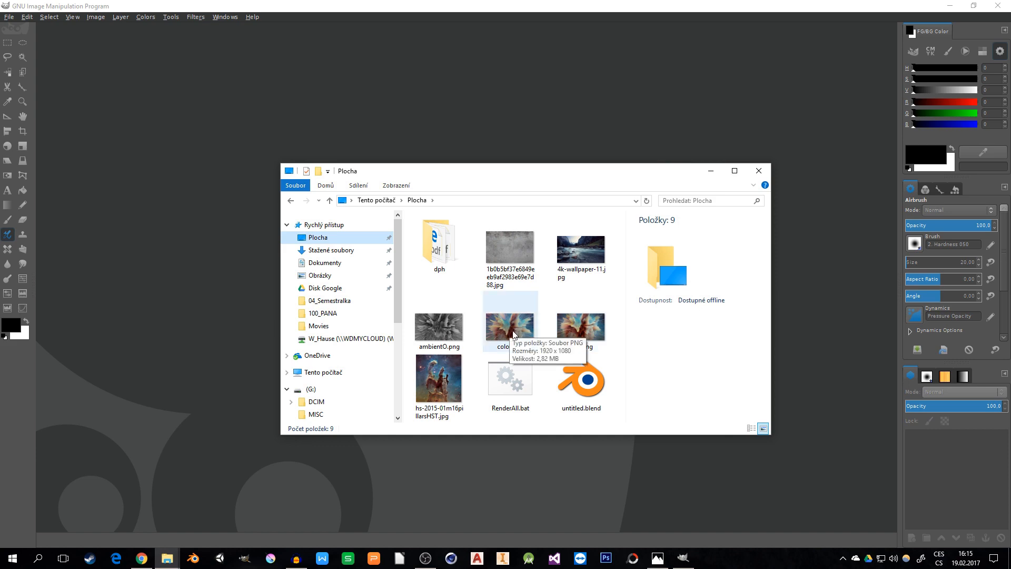
{"action": "left_click_drag", "start_coordinate": [508, 334], "coordinate": [430, 128]}
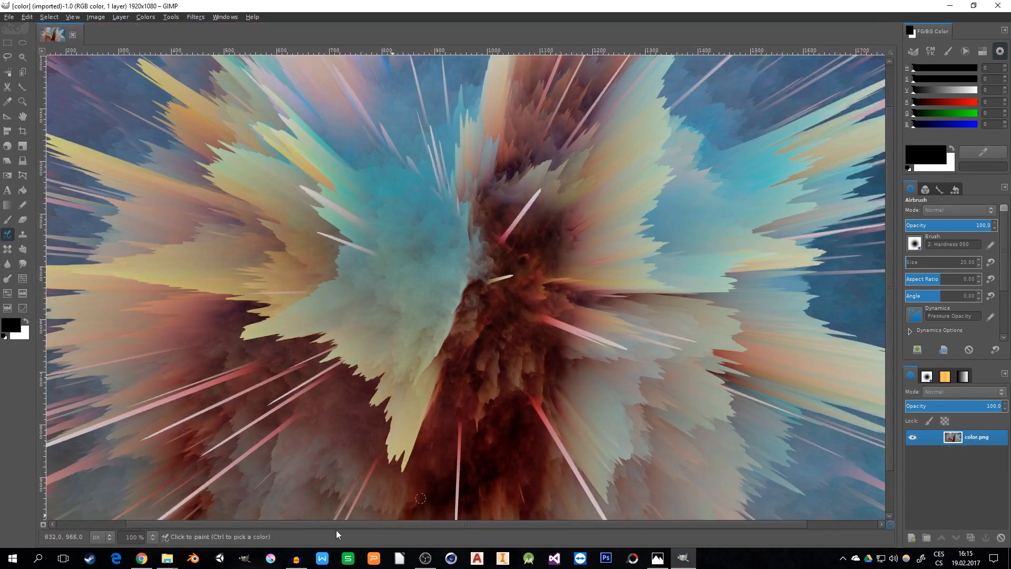
Add ambientO.png from the Desktop folder as a layer above color.png.
{"action": "mouse_move", "coordinate": [171, 564]}
{"action": "left_click", "coordinate": [199, 531]}
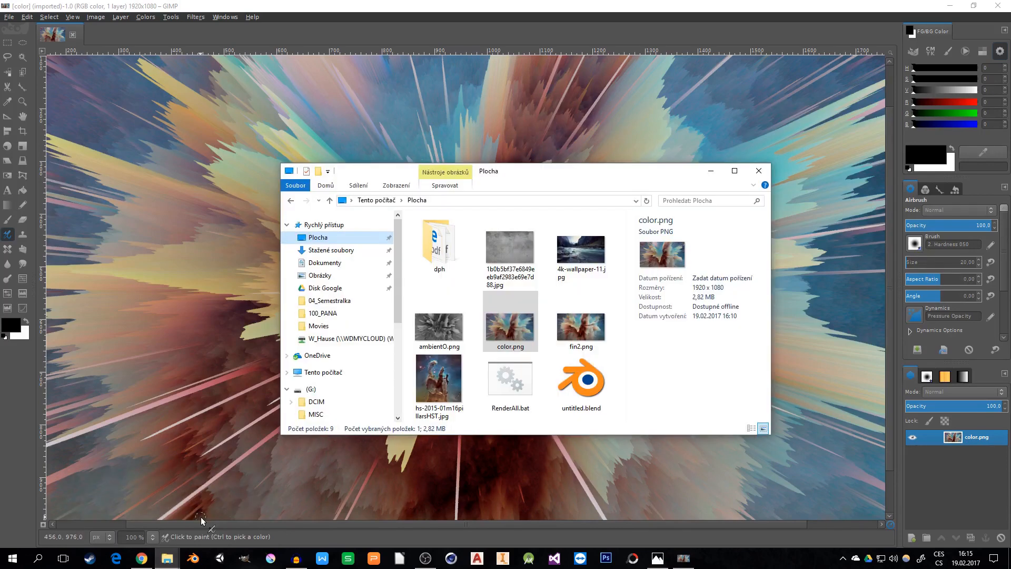
{"action": "left_click_drag", "start_coordinate": [442, 331], "coordinate": [954, 436]}
{"action": "left_click", "coordinate": [981, 475]}
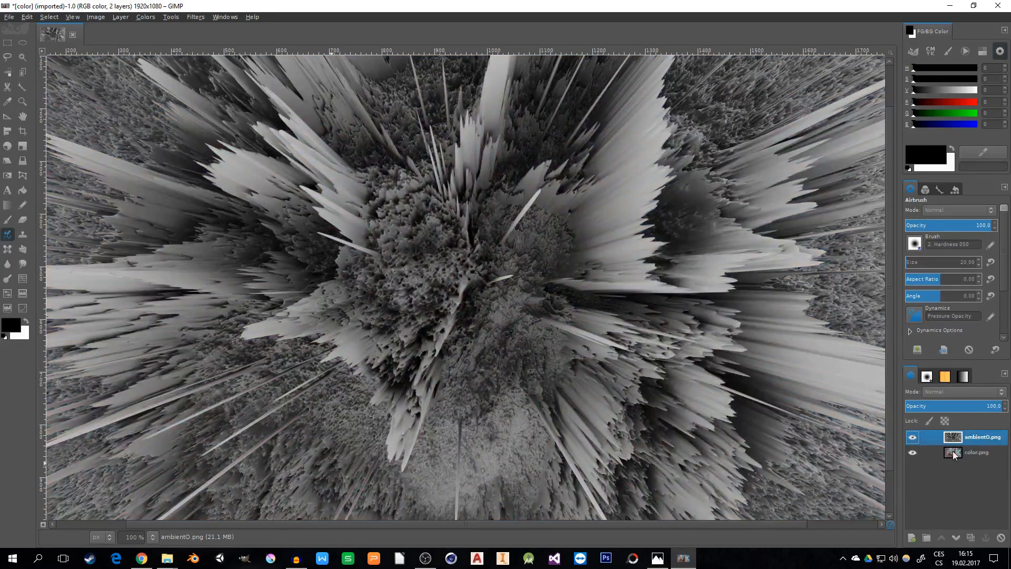
Set the ambientO.png layer's blend mode to Multiply and its opacity to about 27.2.
{"action": "left_click", "coordinate": [976, 392]}
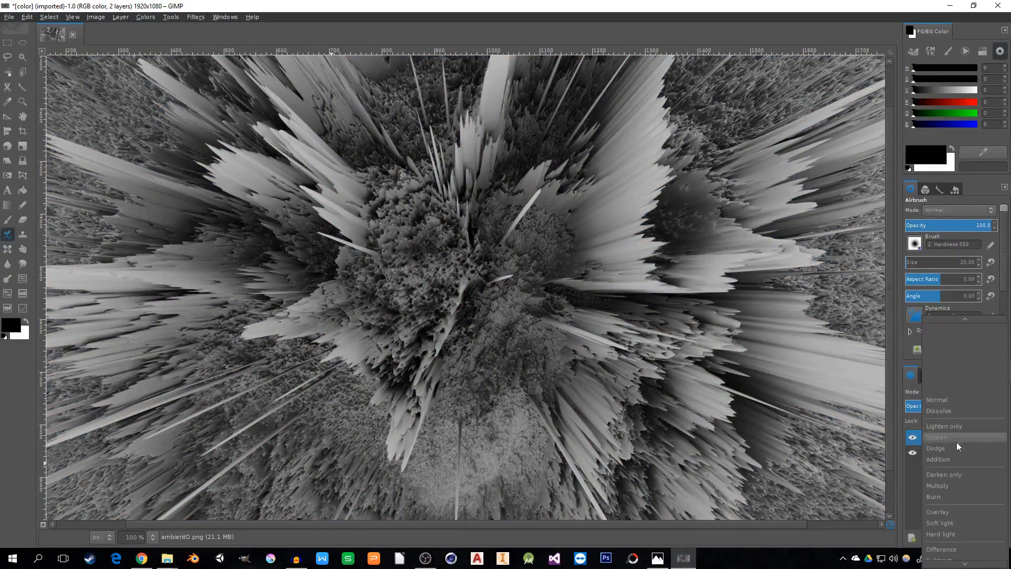
{"action": "left_click", "coordinate": [945, 485]}
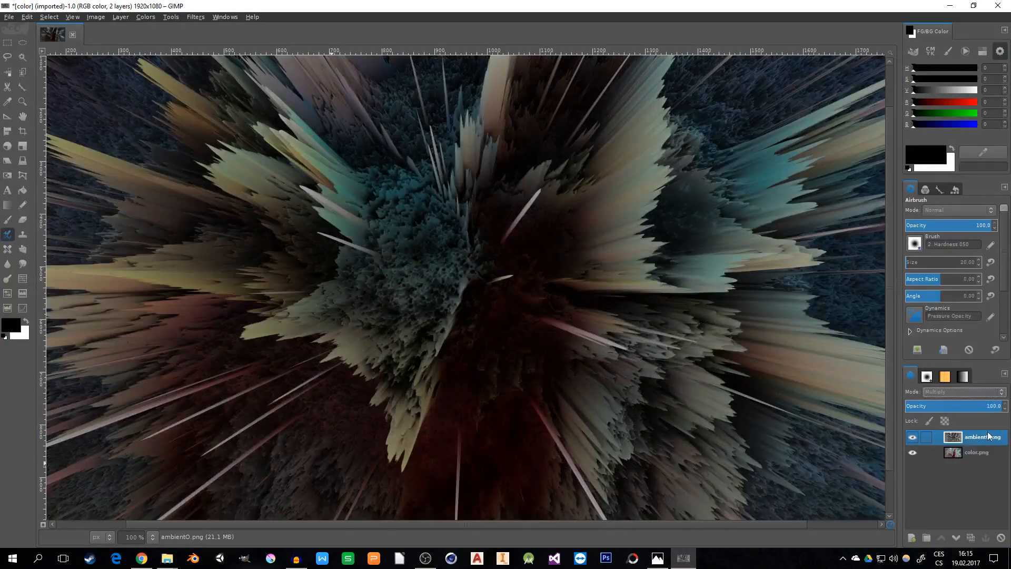
{"action": "left_click_drag", "start_coordinate": [992, 406], "coordinate": [932, 411]}
Compare the image with and without the ambientO.png layer by toggling its visibility, leaving the layer visible.
{"action": "left_click", "coordinate": [913, 438]}
{"action": "left_click", "coordinate": [913, 439]}
{"action": "left_click", "coordinate": [912, 439]}
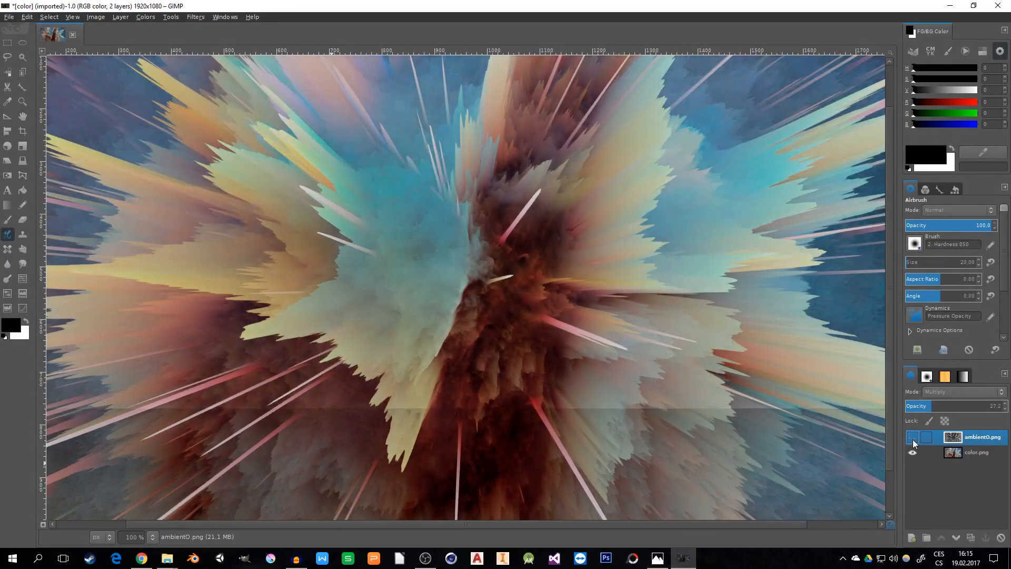
{"action": "left_click", "coordinate": [912, 439]}
{"action": "left_click", "coordinate": [912, 439]}
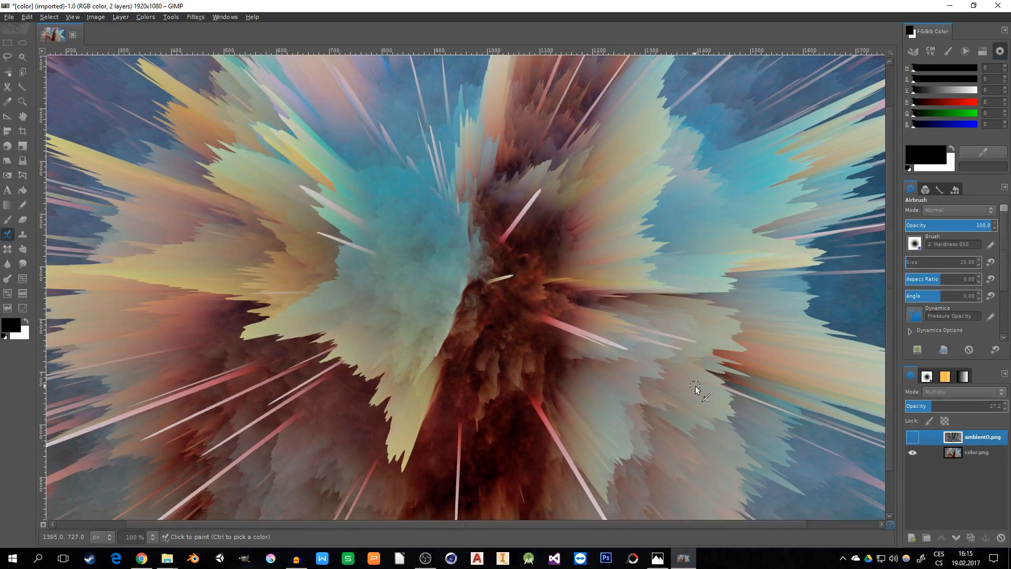
{"action": "left_click", "coordinate": [913, 438]}
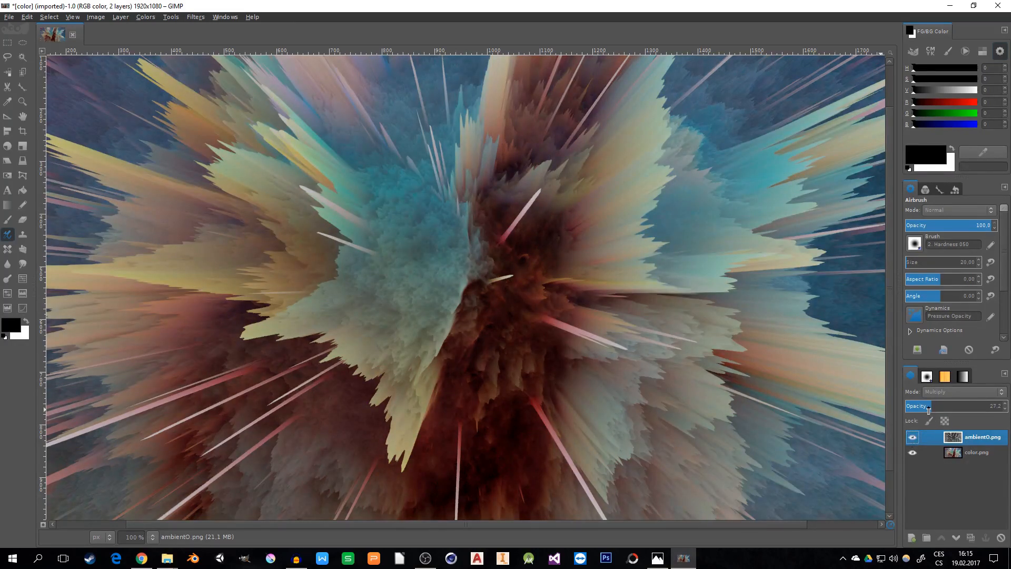
Lower the ambientO.png layer's opacity to about 16 and create a new layer from the visible image.
{"action": "left_click_drag", "start_coordinate": [932, 408], "coordinate": [920, 411]}
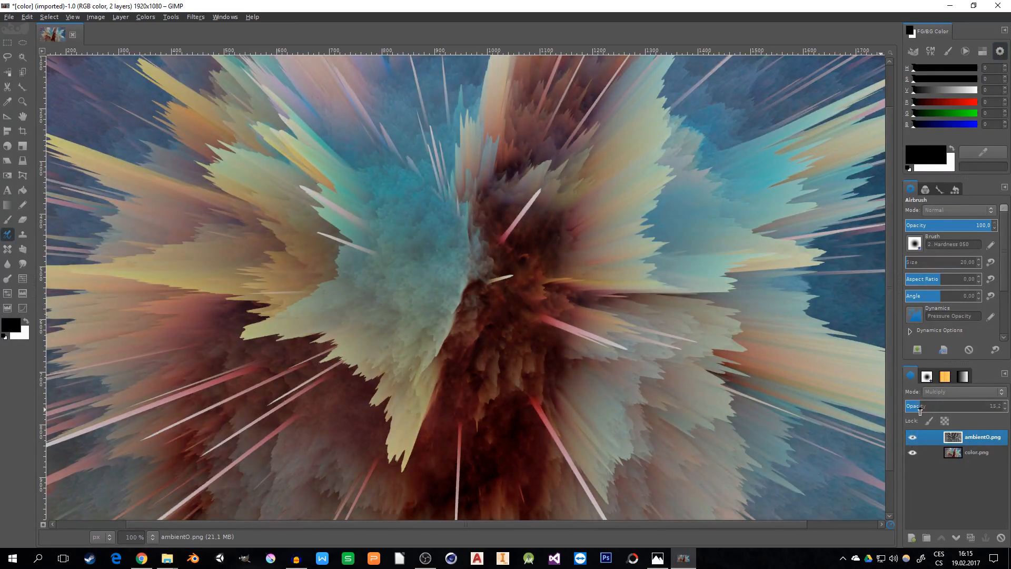
{"action": "right_click", "coordinate": [955, 441]}
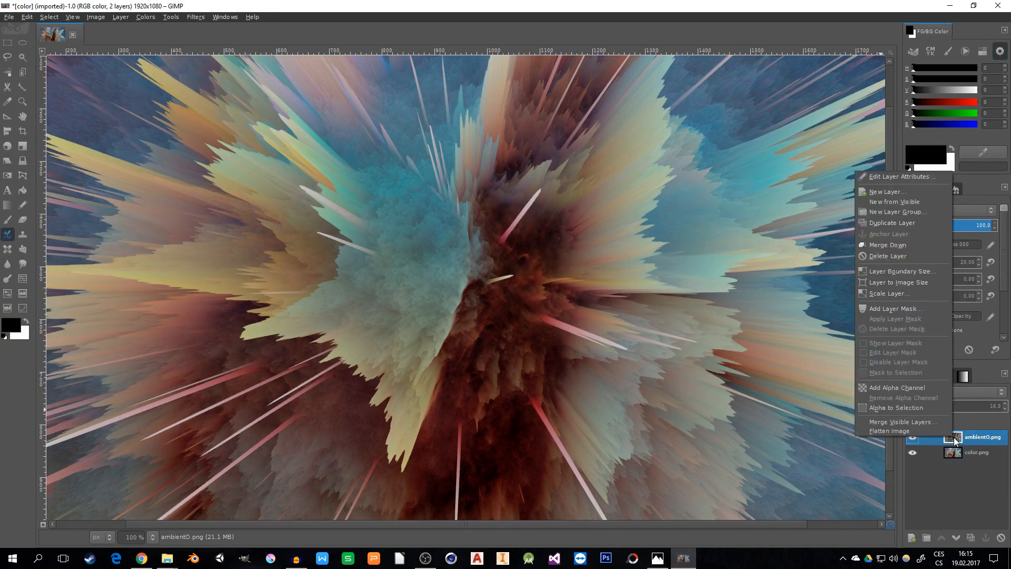
{"action": "left_click", "coordinate": [891, 204]}
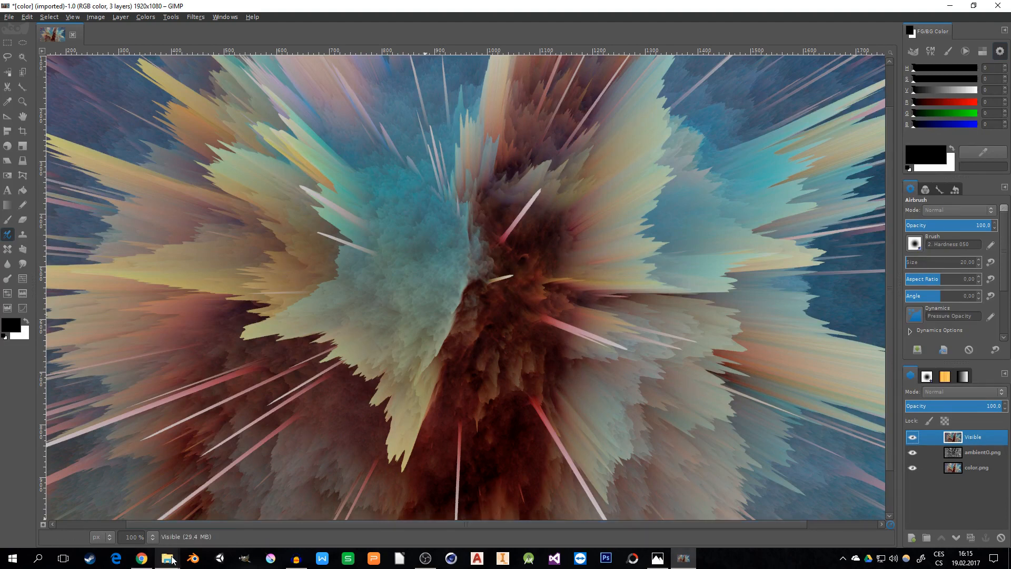
Switch to Chrome, search Google Images for "concrete", and open the preview of the Procedural Concrete Texture image.
{"action": "mouse_move", "coordinate": [171, 559]}
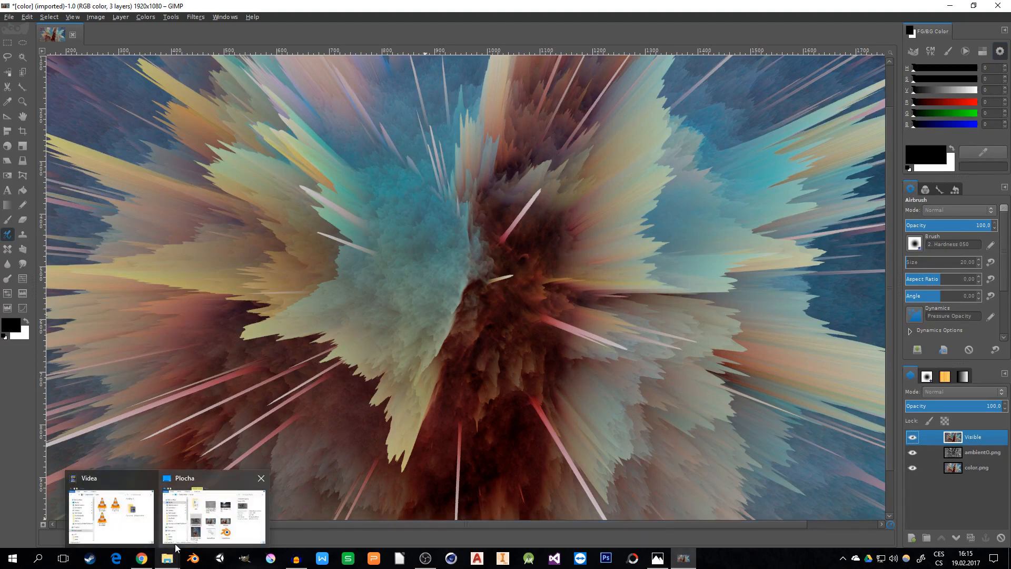
{"action": "mouse_move", "coordinate": [140, 563]}
{"action": "left_click", "coordinate": [140, 562]}
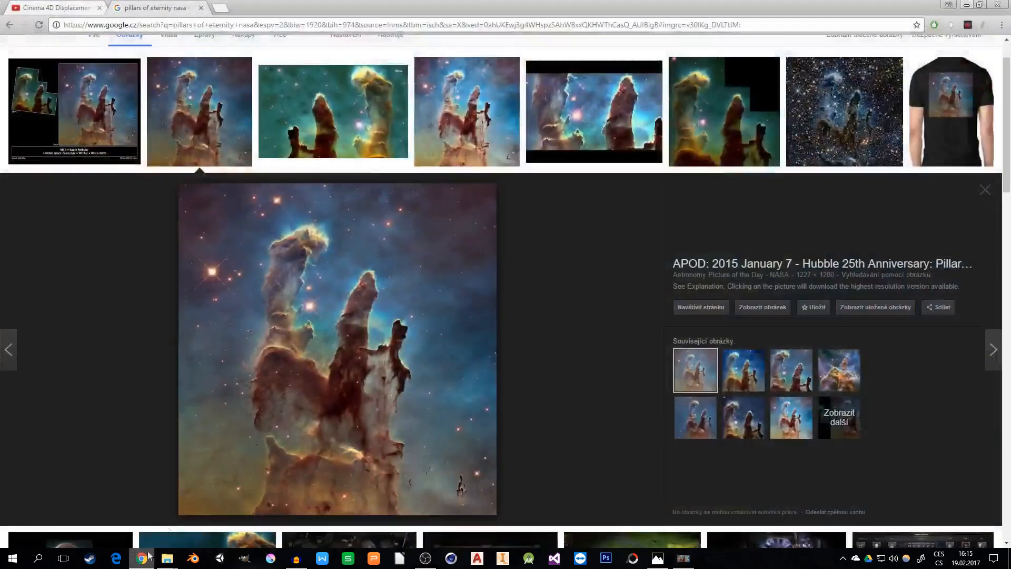
{"action": "left_click", "coordinate": [243, 22]}
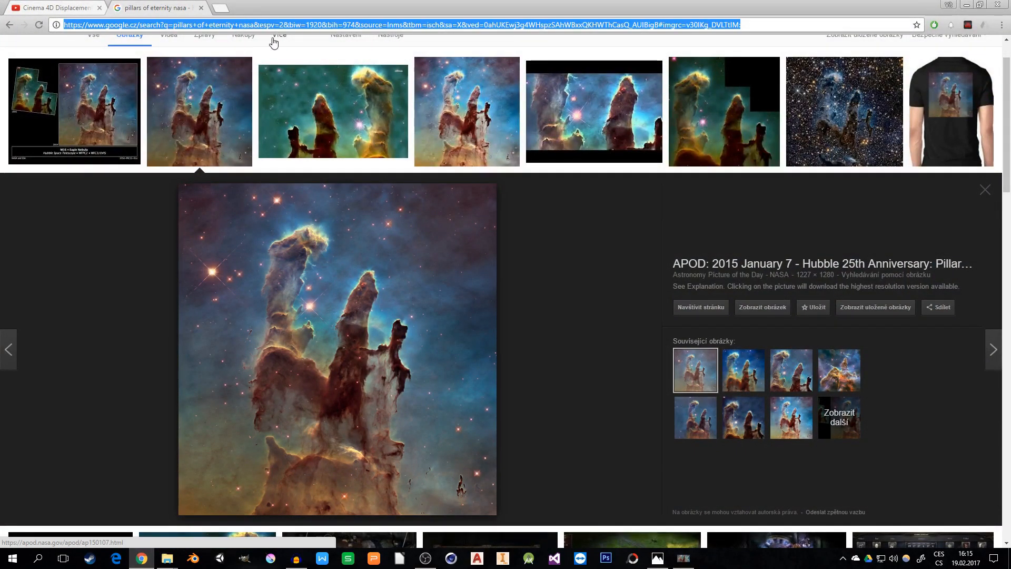
{"action": "type", "text": "concrete"}
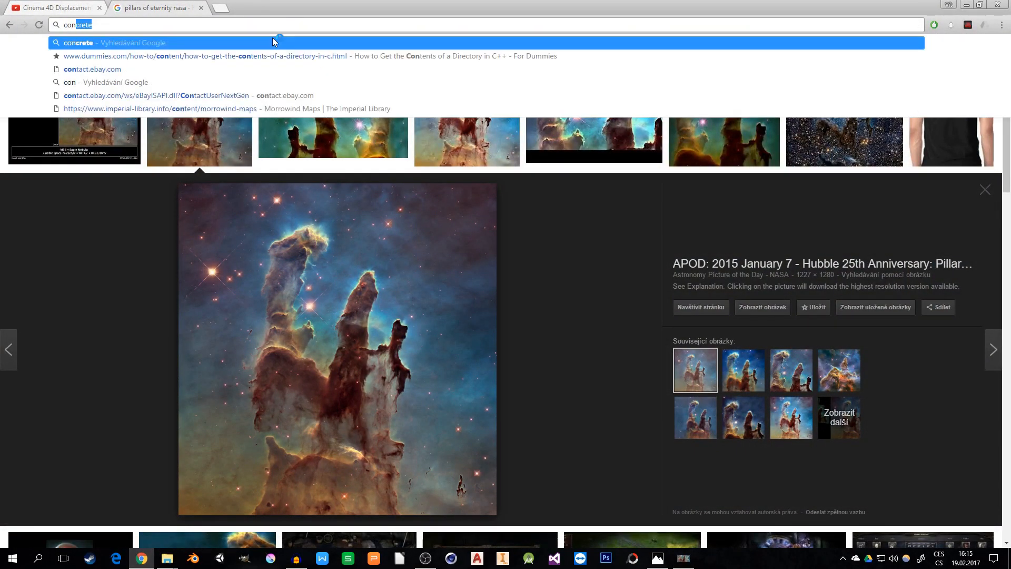
{"action": "left_click", "coordinate": [274, 42]}
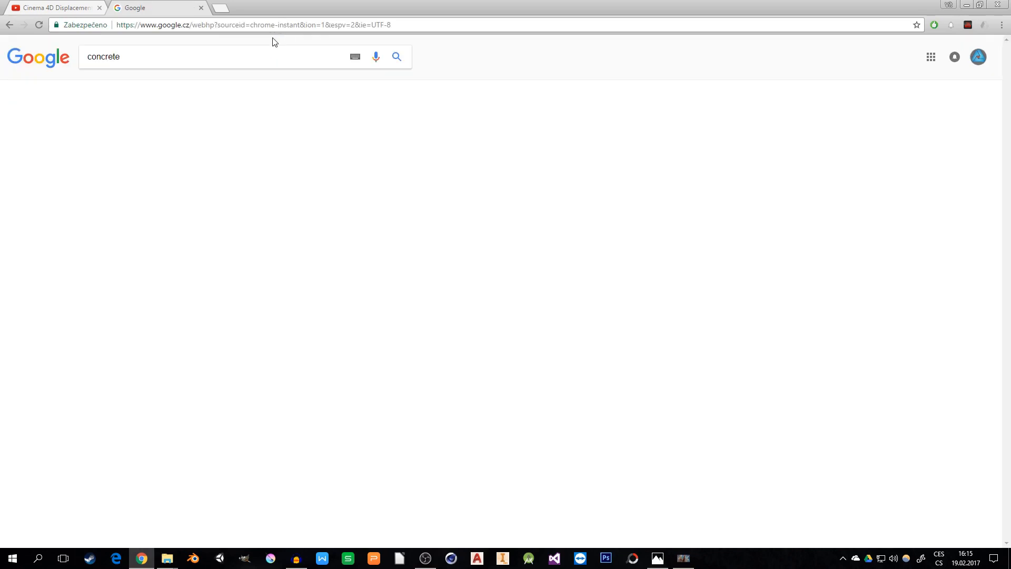
{"action": "left_click", "coordinate": [130, 88]}
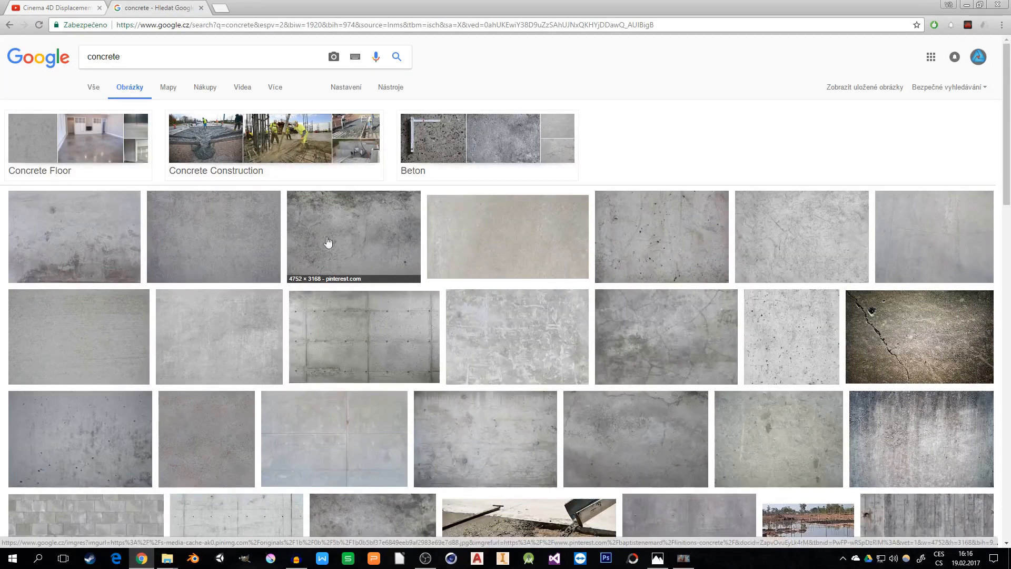
{"action": "left_click", "coordinate": [220, 241]}
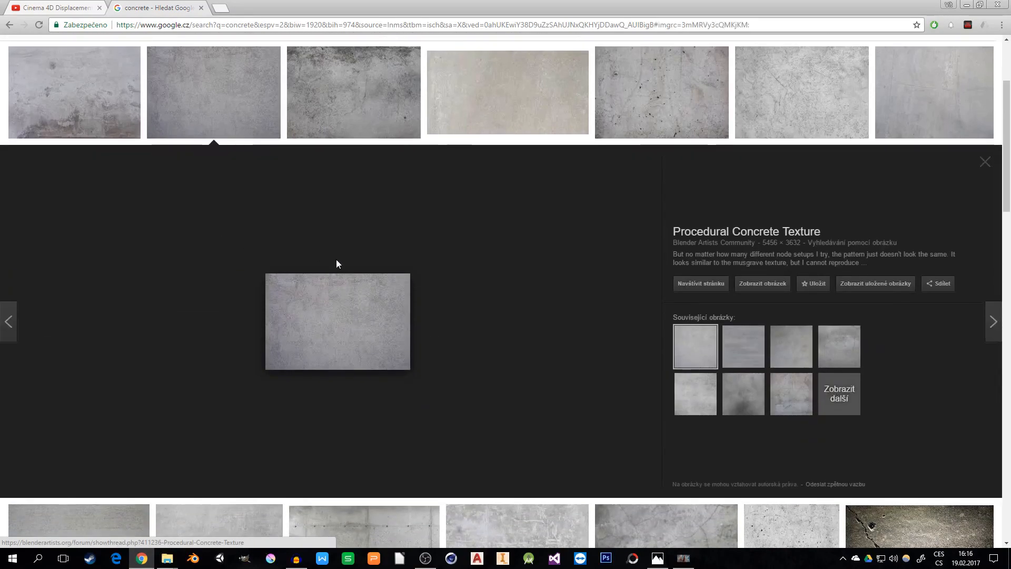
Open the concrete image at full size and save it to the Plocha folder as Slightly painted concrete wall.jpg.
{"action": "left_click", "coordinate": [775, 283]}
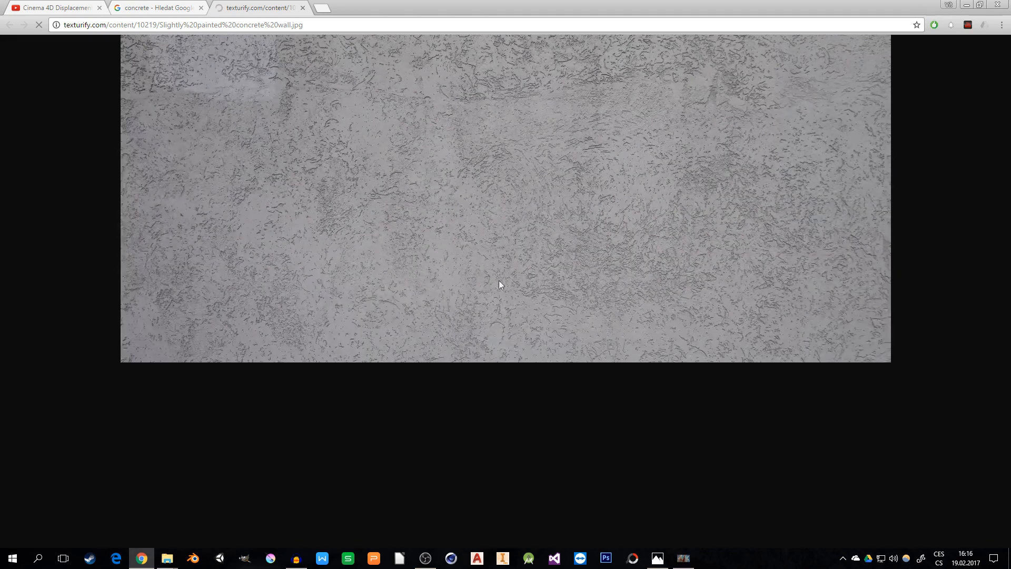
{"action": "right_click", "coordinate": [485, 220]}
{"action": "left_click", "coordinate": [542, 241]}
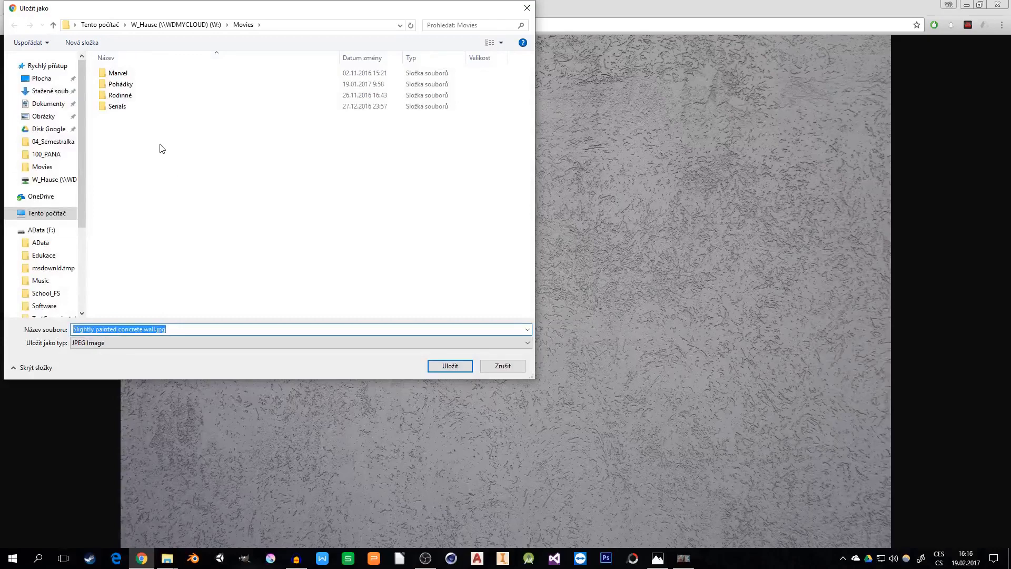
{"action": "left_click", "coordinate": [40, 79]}
{"action": "left_click", "coordinate": [450, 365]}
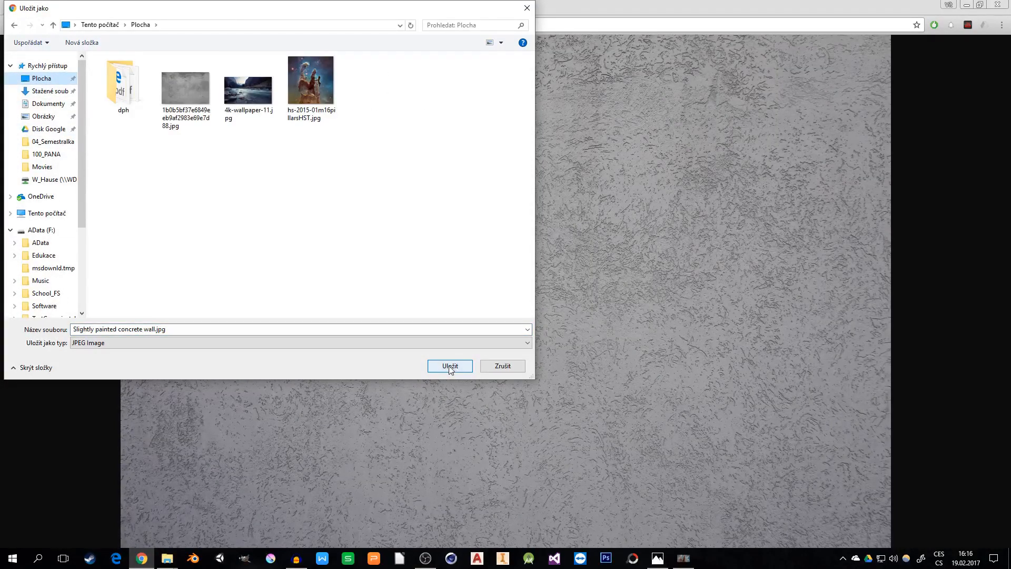
Switch to GIMP, add the concrete image 1b0b5bf37e6849eeb9af2983e69e7d88.jpg from the Plocha folder as a layer, and place it at the top of the layer stack.
{"action": "left_click", "coordinate": [967, 5]}
{"action": "mouse_move", "coordinate": [167, 558]}
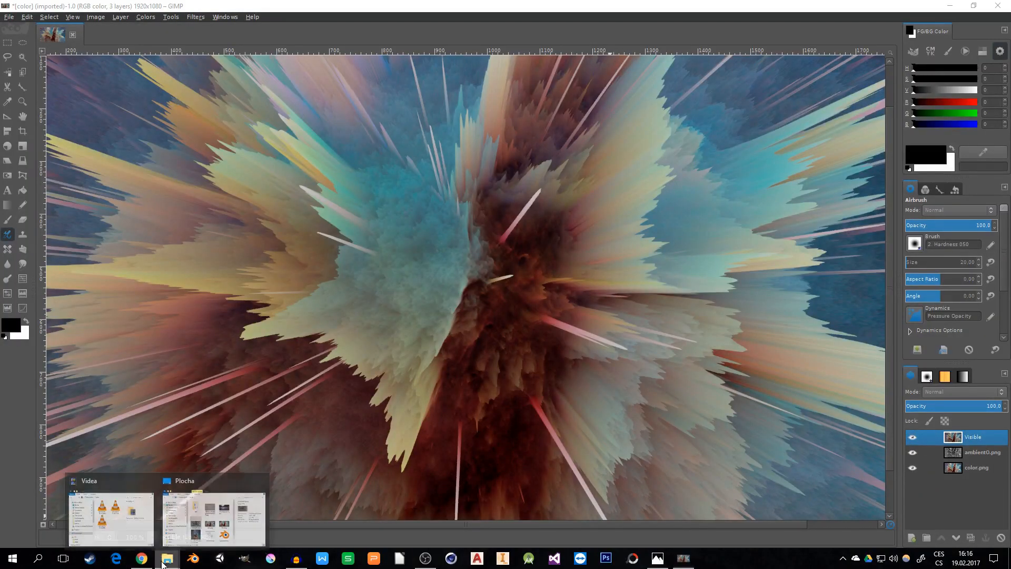
{"action": "left_click", "coordinate": [205, 514]}
{"action": "left_click_drag", "start_coordinate": [500, 250], "coordinate": [865, 442]}
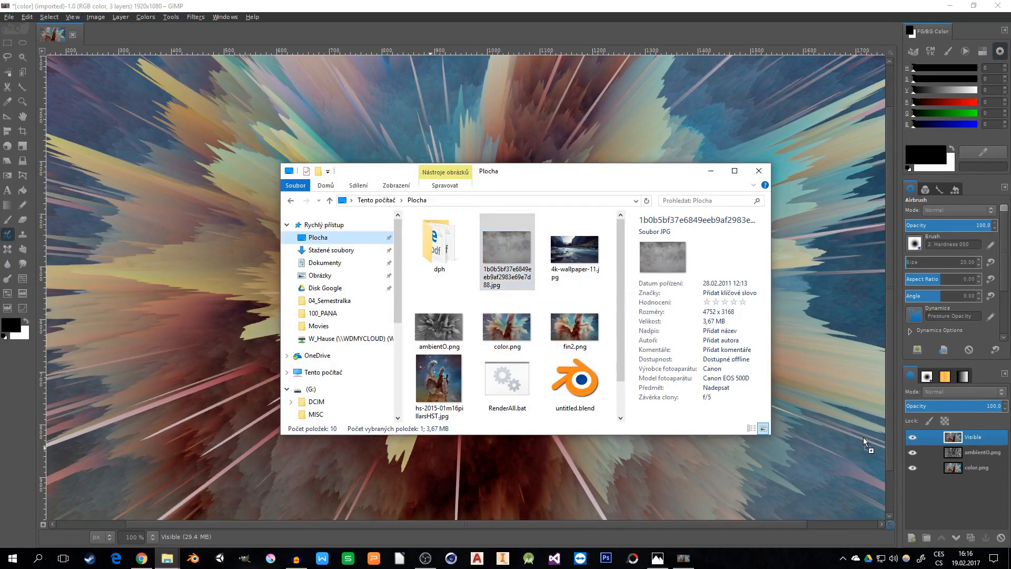
{"action": "left_click_drag", "start_coordinate": [946, 477], "coordinate": [960, 494]}
{"action": "left_click", "coordinate": [959, 436]}
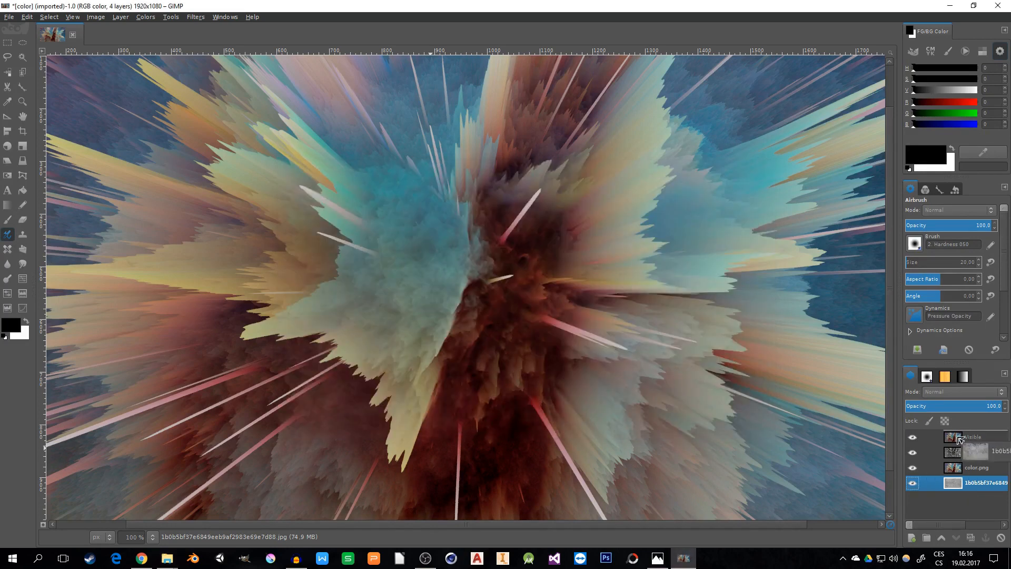
Set the concrete layer's blend mode to Soft light and its opacity to about 11.4.
{"action": "left_click", "coordinate": [999, 394]}
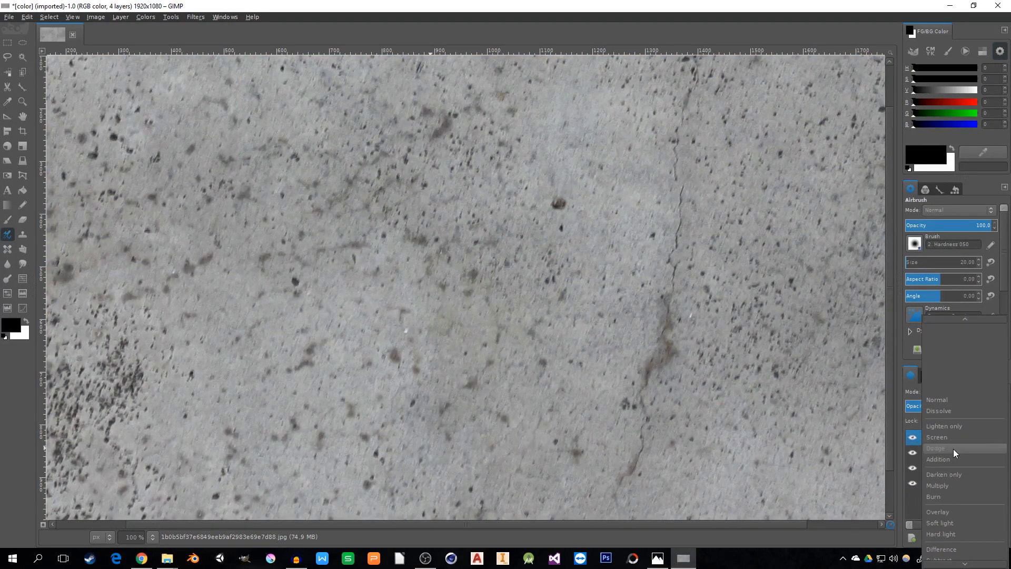
{"action": "left_click", "coordinate": [952, 519]}
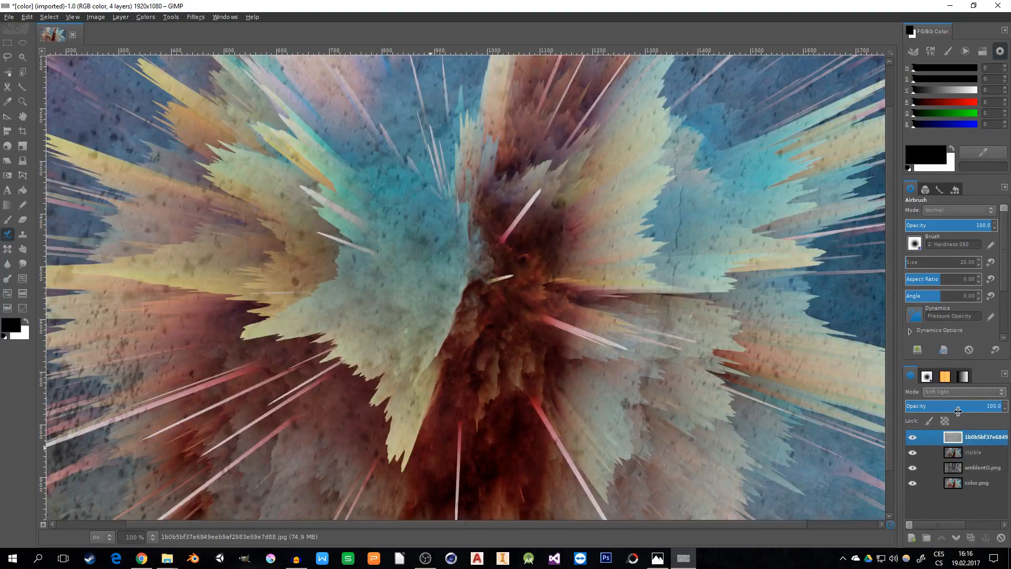
{"action": "left_click", "coordinate": [915, 409]}
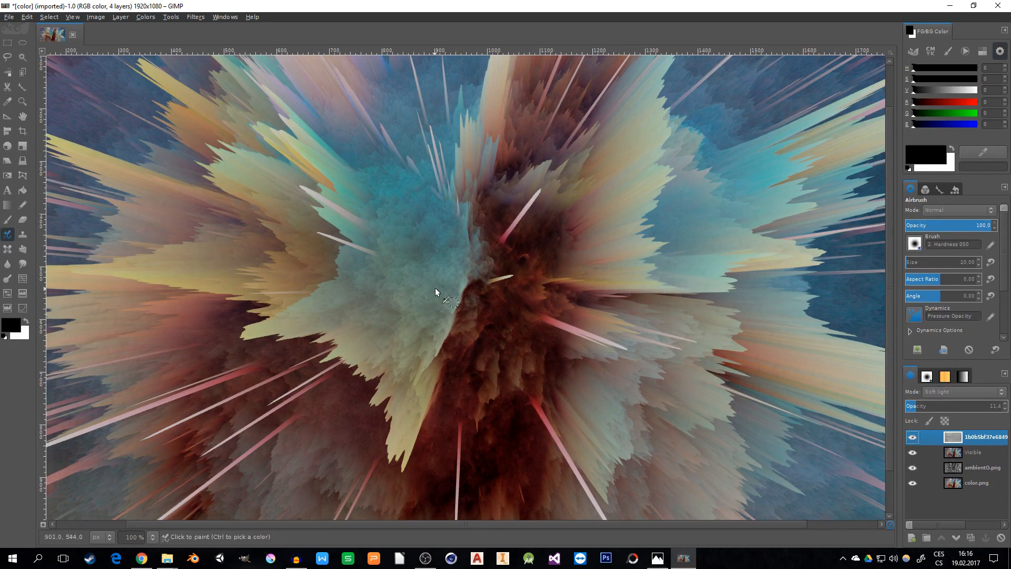
Create a 1920 × 1080 px layer filled with the black foreground color and place it at the top of the layer stack.
{"action": "scroll", "coordinate": [495, 295], "scroll_direction": "down", "scroll_amount": 1, "text": "ctrl"}
{"action": "right_click", "coordinate": [936, 485]}
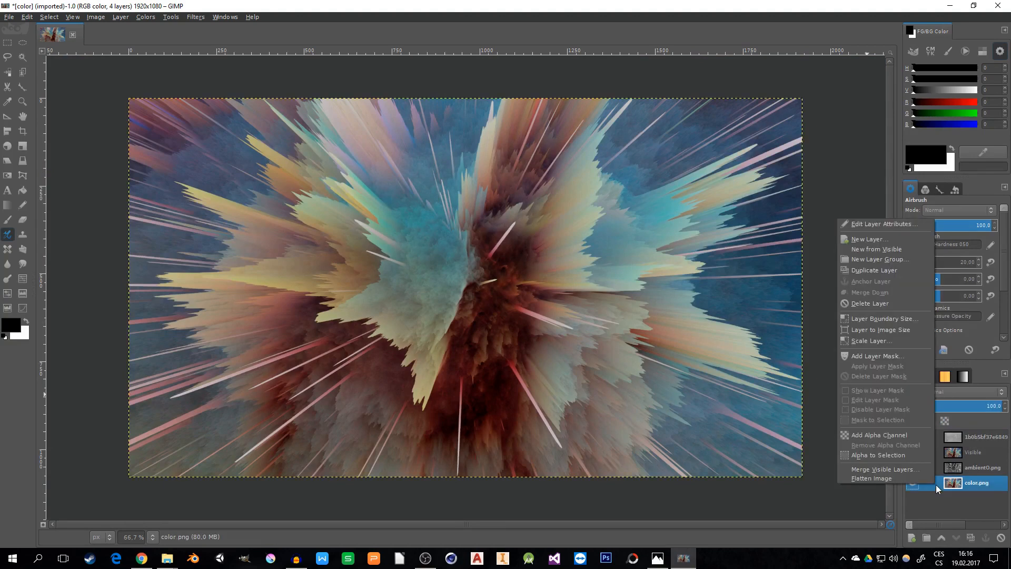
{"action": "left_click", "coordinate": [877, 240]}
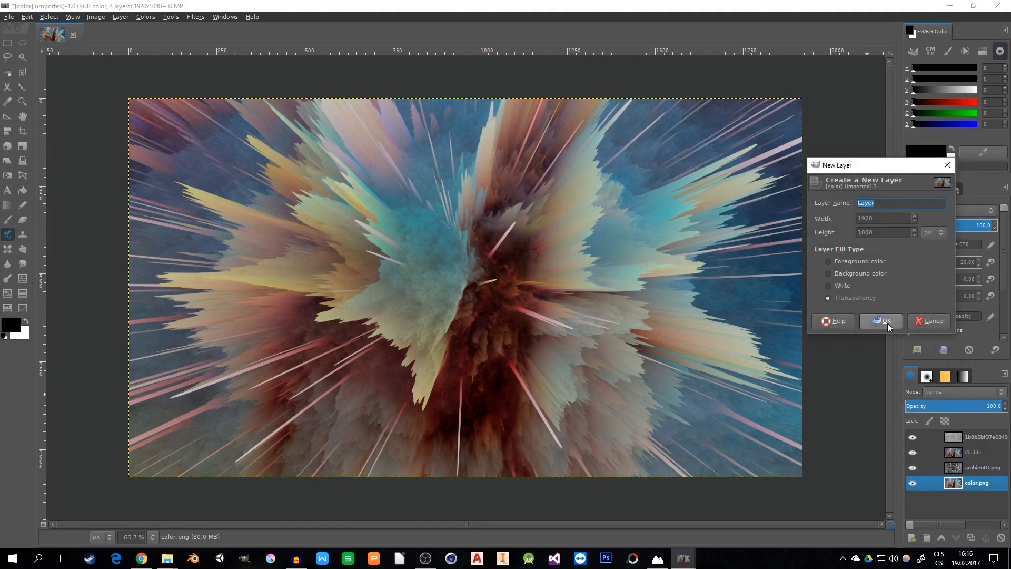
{"action": "left_click", "coordinate": [828, 262]}
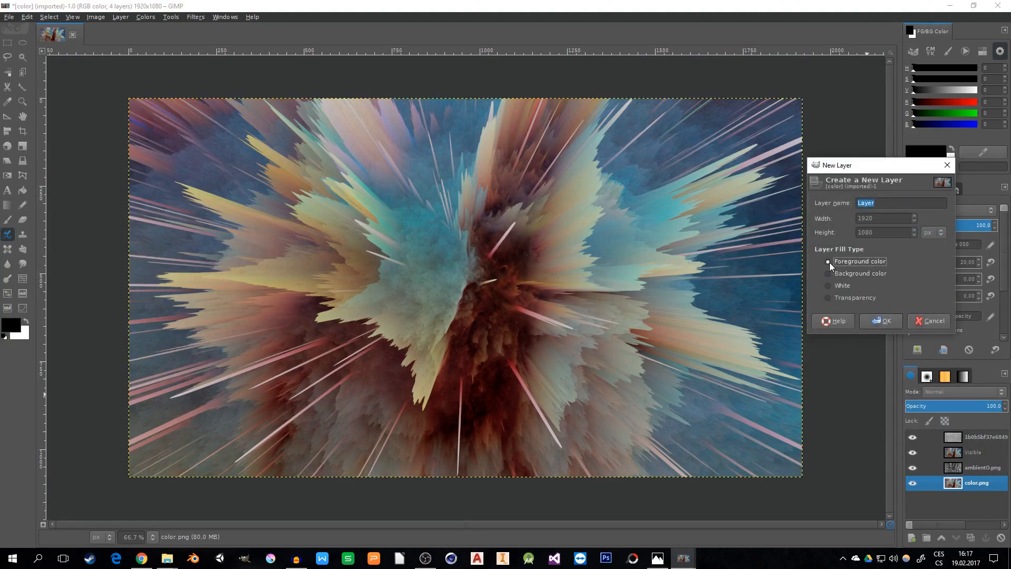
{"action": "left_click", "coordinate": [882, 321]}
{"action": "left_click_drag", "start_coordinate": [959, 485], "coordinate": [959, 437]}
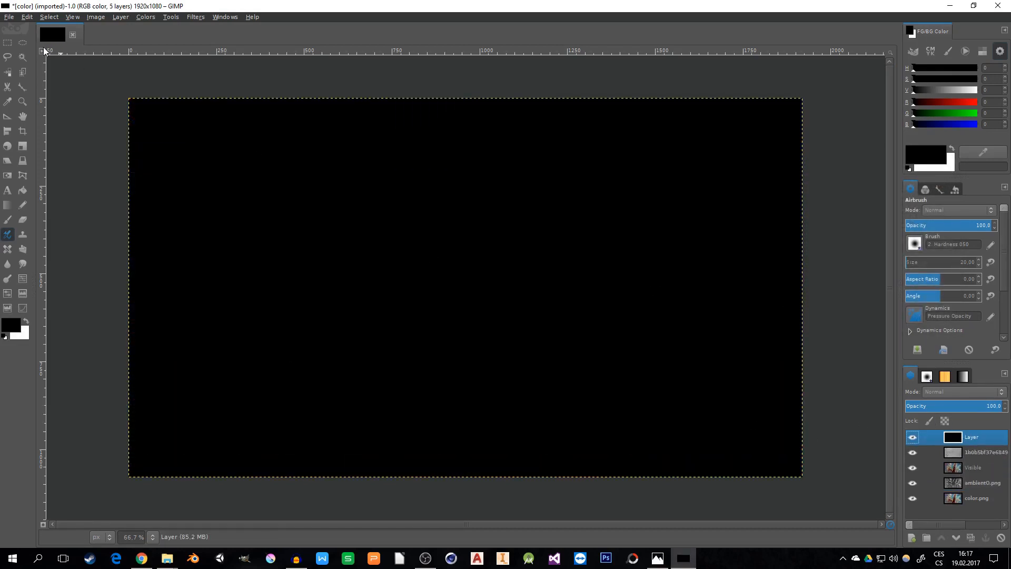
Draw an elliptical selection about 1137 × 565 px on the black layer and set its position to 0, 0.
{"action": "left_click", "coordinate": [23, 42]}
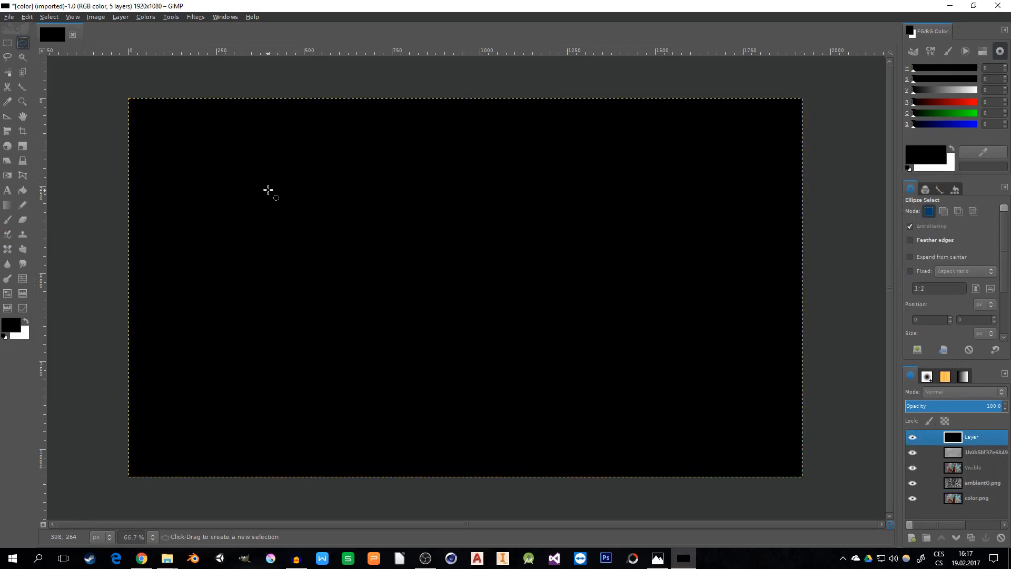
{"action": "left_click_drag", "start_coordinate": [263, 182], "coordinate": [663, 381]}
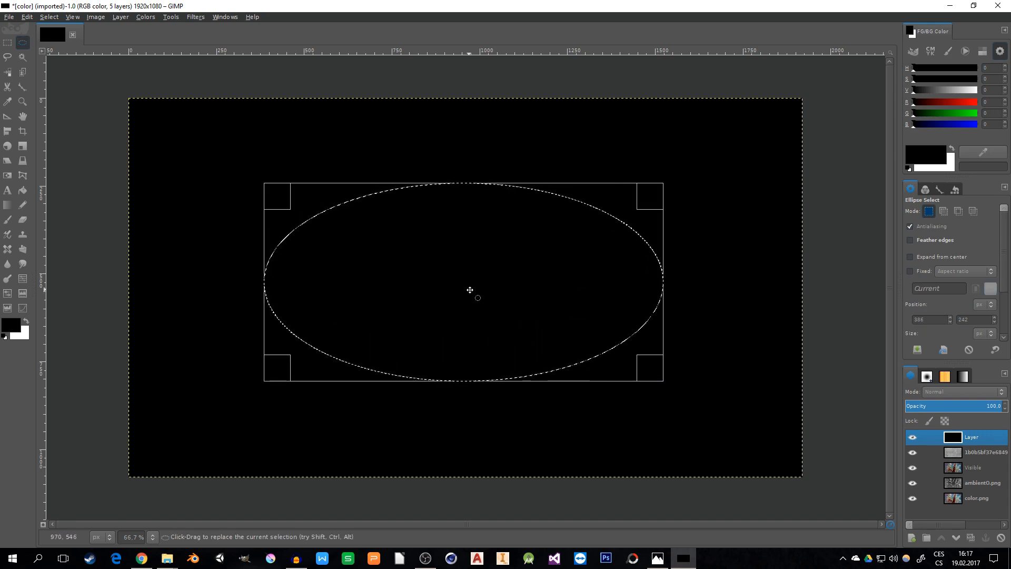
{"action": "scroll", "coordinate": [936, 316], "scroll_direction": "down", "scroll_amount": 2}
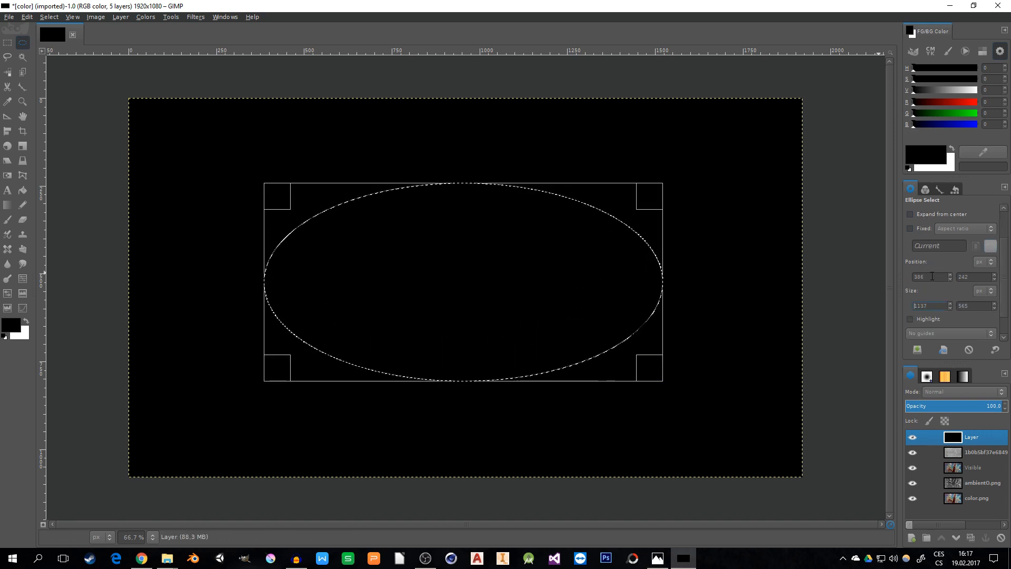
{"action": "left_click_drag", "start_coordinate": [932, 276], "coordinate": [914, 276]}
{"action": "type", "text": "0"}
{"action": "key", "text": "Tab"}
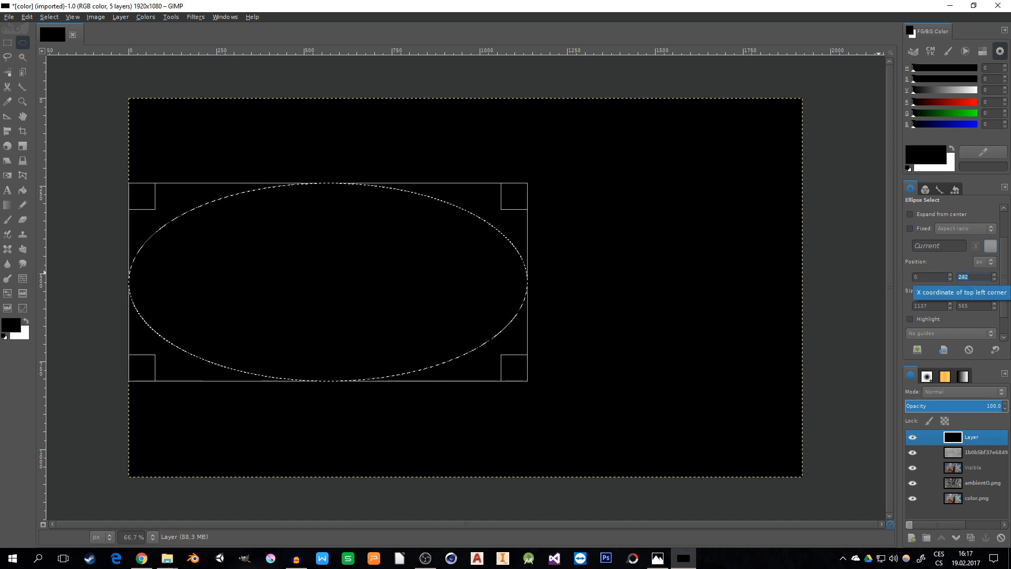
{"action": "type", "text": "0"}
Set the elliptical selection's size to 100 by 100 percent of the image and commit the selection.
{"action": "left_click", "coordinate": [980, 291]}
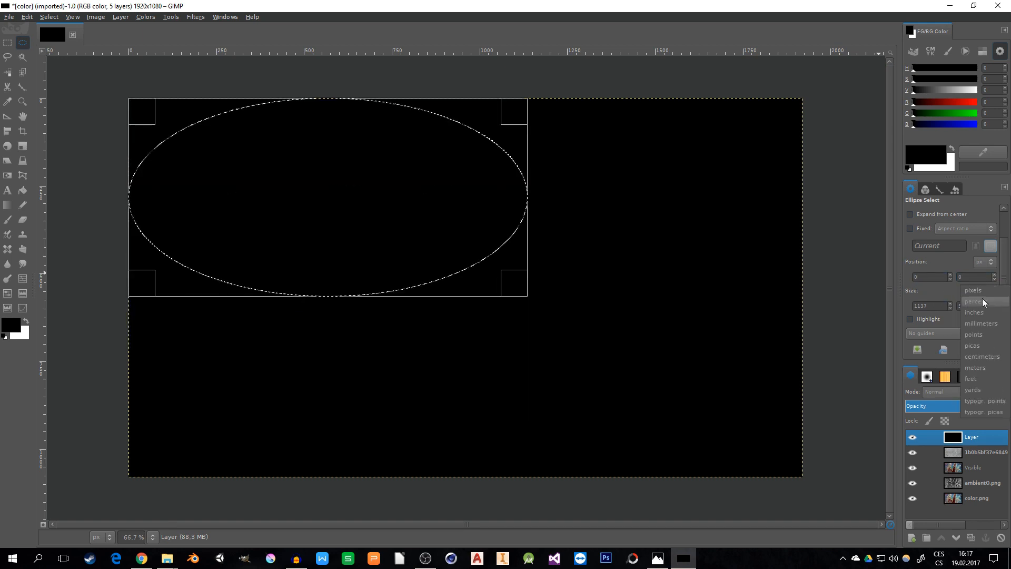
{"action": "left_click", "coordinate": [980, 302]}
{"action": "triple_click", "coordinate": [929, 305]}
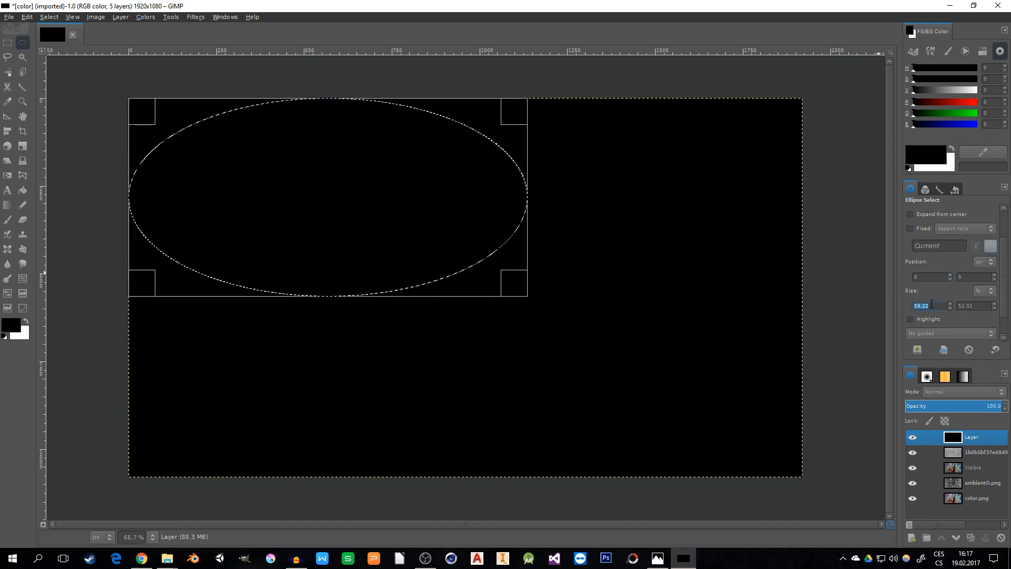
{"action": "type", "text": "100"}
{"action": "key", "text": "Tab"}
{"action": "type", "text": "100"}
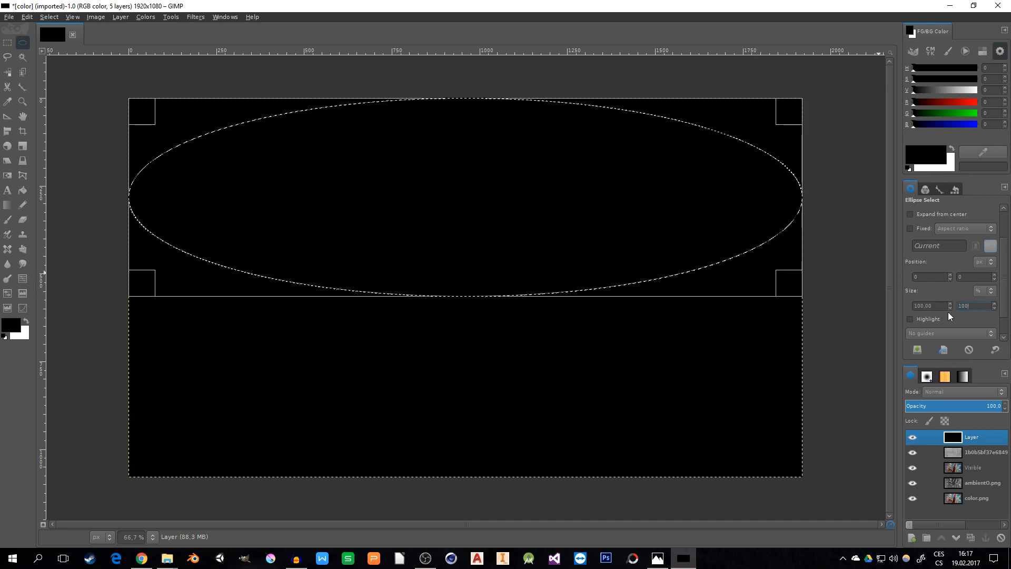
{"action": "key", "text": "Return"}
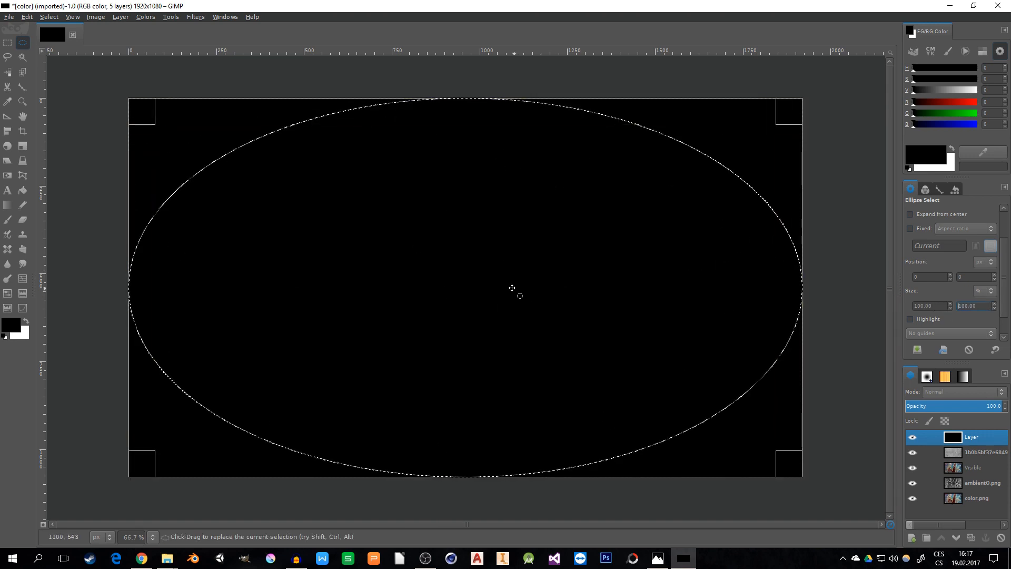
{"action": "left_click", "coordinate": [472, 277]}
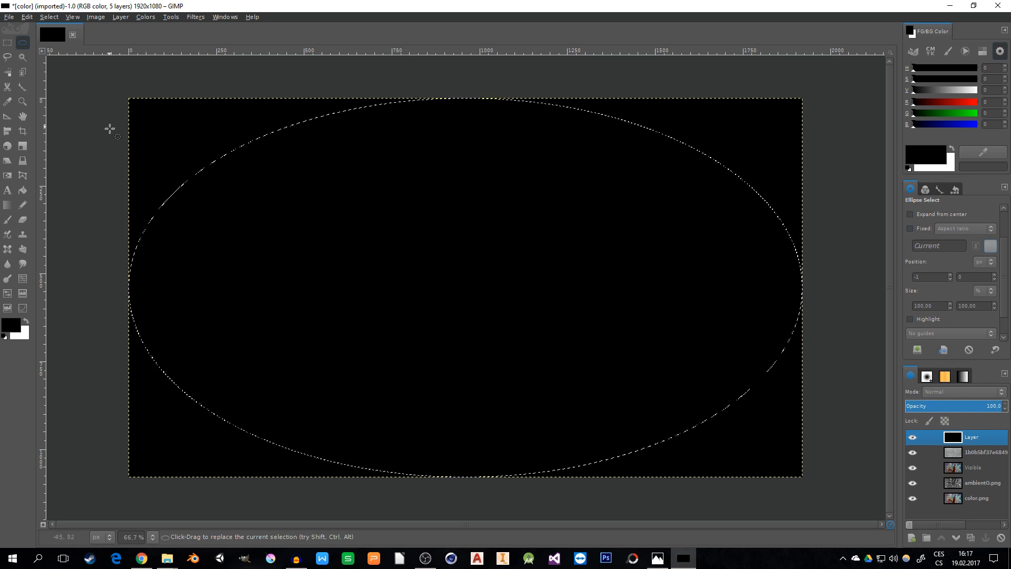
Swap the foreground and background colors and fill the elliptical selection with white using Bucket Fill.
{"action": "left_click", "coordinate": [25, 322]}
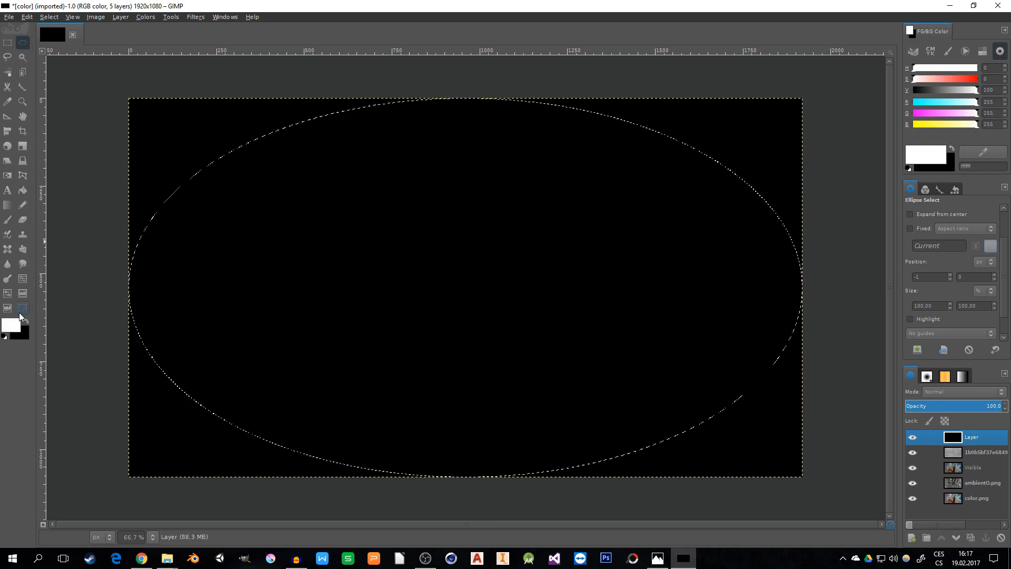
{"action": "left_click", "coordinate": [23, 190]}
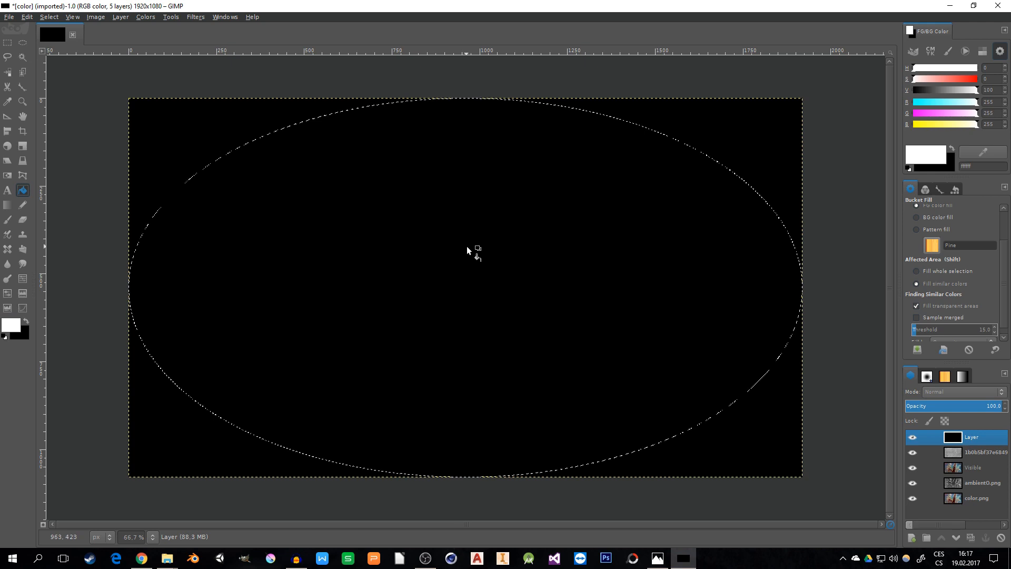
{"action": "left_click", "coordinate": [467, 246]}
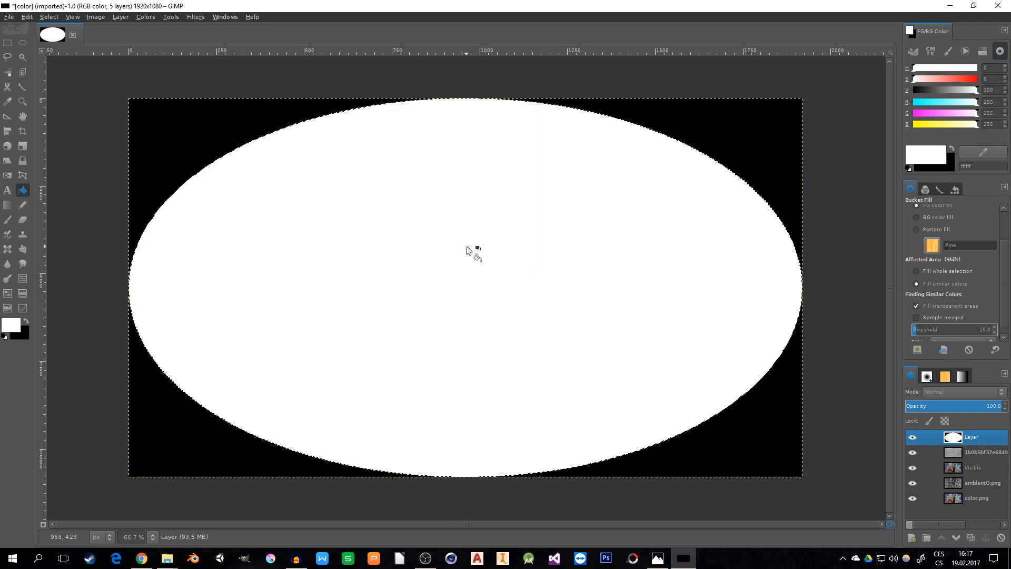
Select the whole canvas and apply a Gaussian Blur to the ellipse layer with horizontal and vertical radii above 430 px.
{"action": "left_click", "coordinate": [58, 22]}
{"action": "left_click", "coordinate": [61, 30]}
{"action": "left_click", "coordinate": [201, 20]}
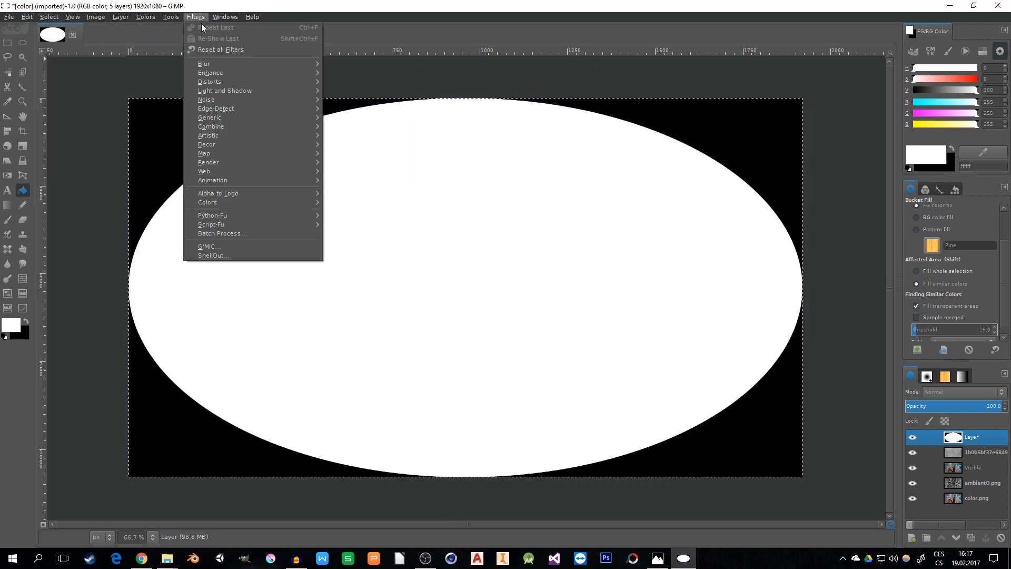
{"action": "mouse_move", "coordinate": [241, 63]}
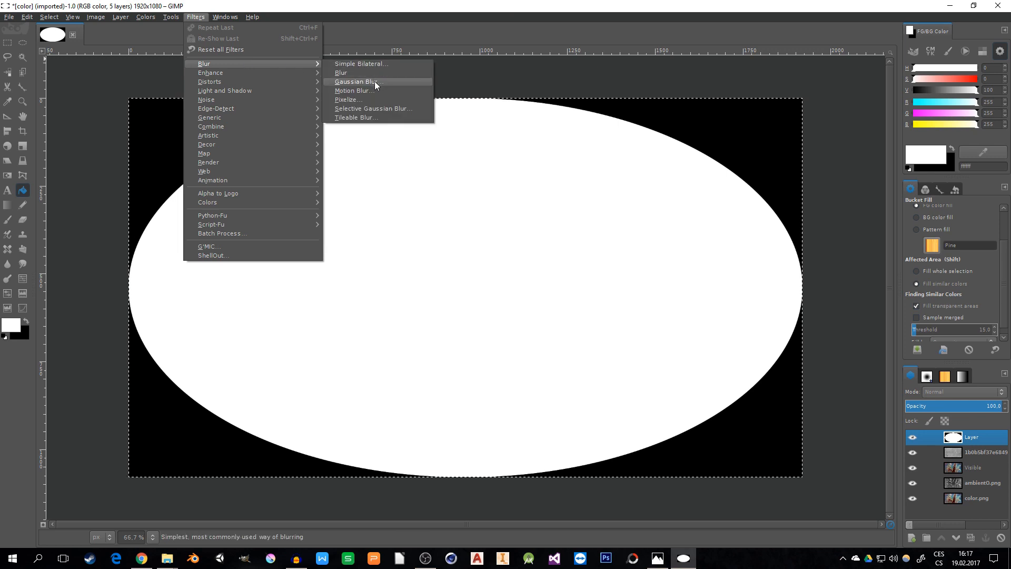
{"action": "left_click", "coordinate": [375, 81]}
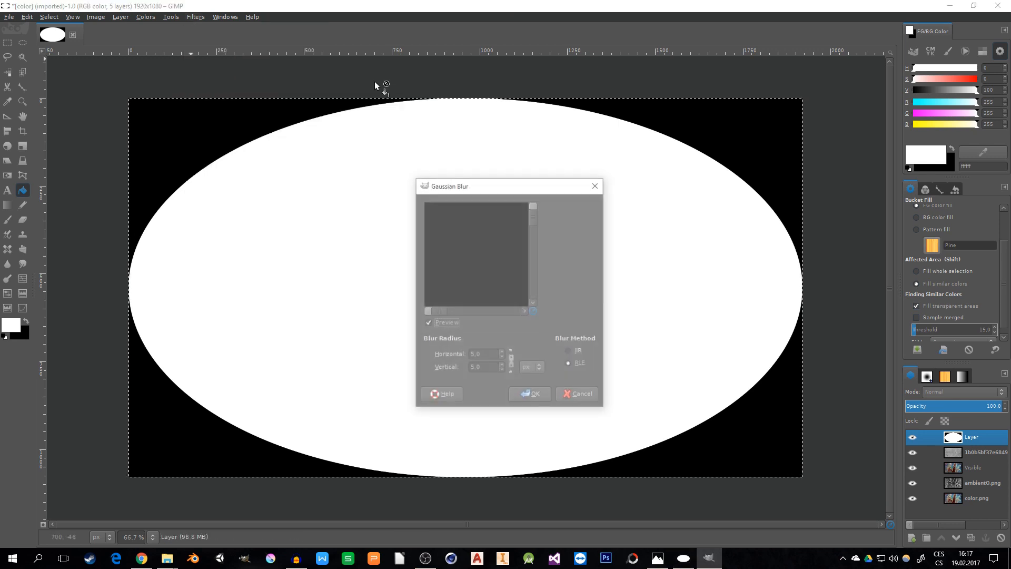
{"action": "left_click", "coordinate": [502, 352]}
{"action": "left_click", "coordinate": [502, 352]}
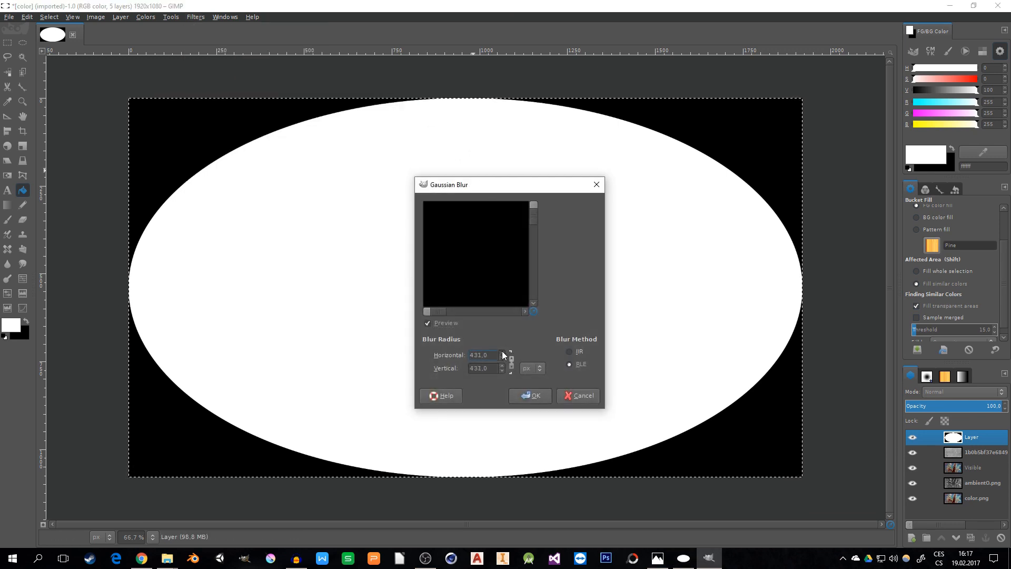
{"action": "left_click", "coordinate": [502, 352]}
{"action": "left_click", "coordinate": [533, 398]}
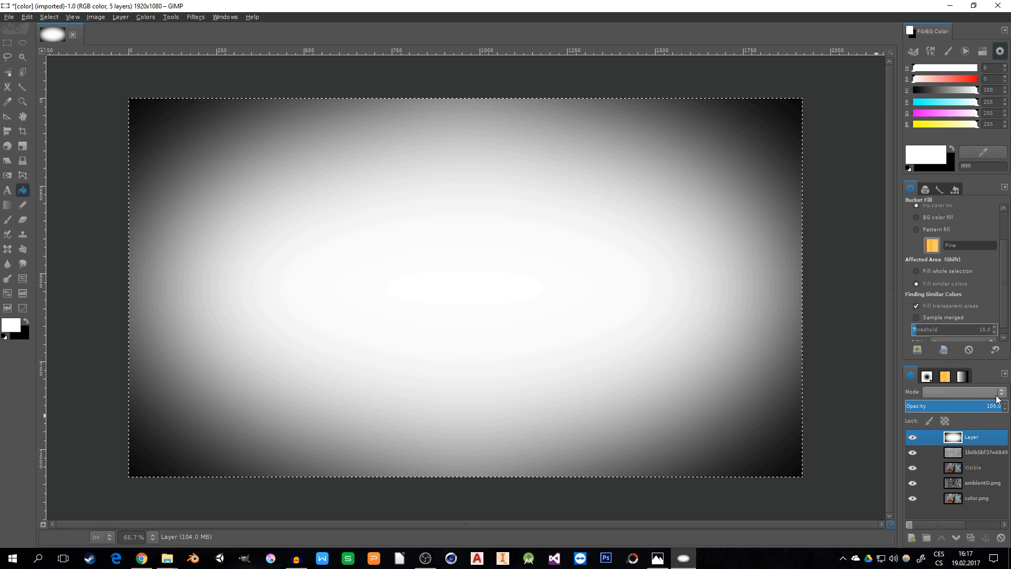
Set the blurred ellipse layer's blend mode to Multiply and its opacity to about 42.4.
{"action": "left_click", "coordinate": [1000, 392]}
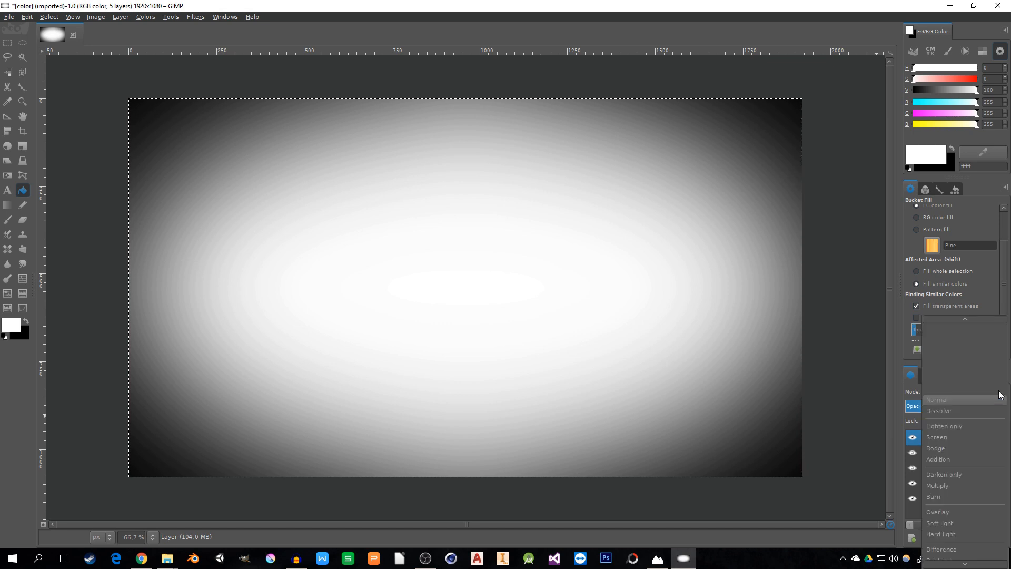
{"action": "left_click", "coordinate": [958, 487]}
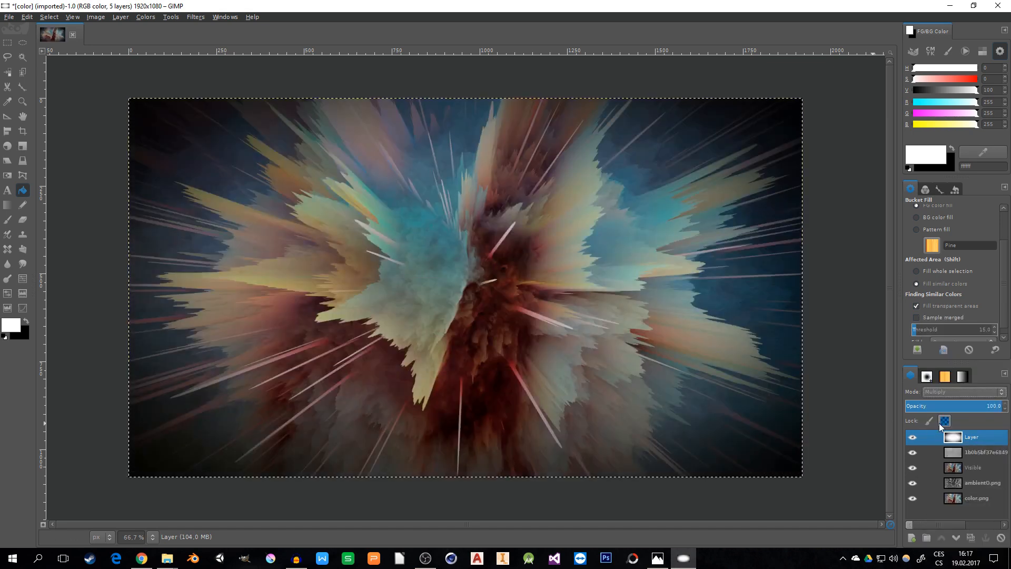
{"action": "mouse_move", "coordinate": [966, 406]}
{"action": "left_mouse_down"}
{"action": "mouse_move", "coordinate": [936, 411]}
{"action": "mouse_move", "coordinate": [947, 407]}
{"action": "left_mouse_up"}
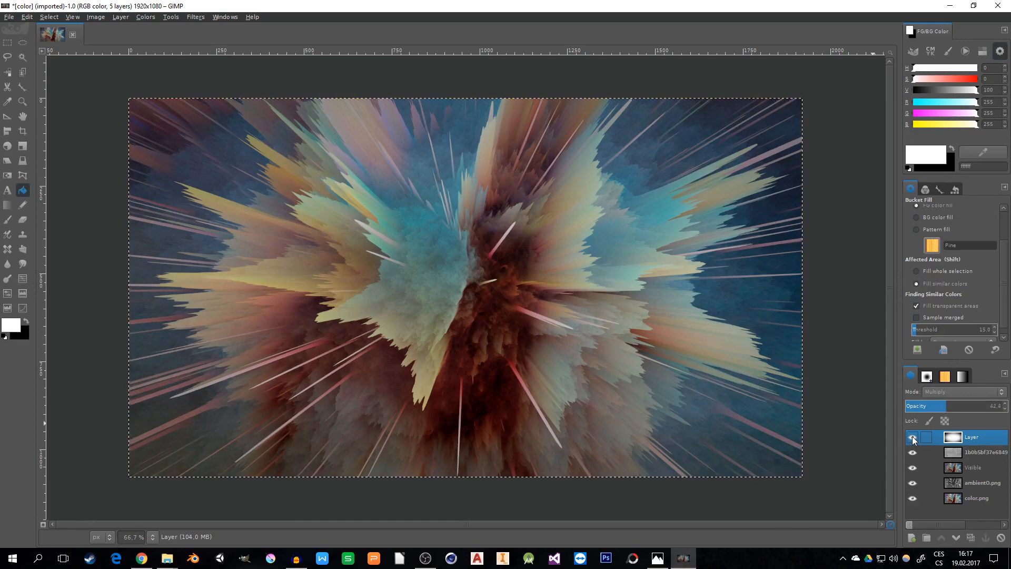
Compare the image with and without the vignette layer by toggling its visibility, leaving the layer visible.
{"action": "left_click", "coordinate": [913, 438]}
{"action": "left_click", "coordinate": [912, 438]}
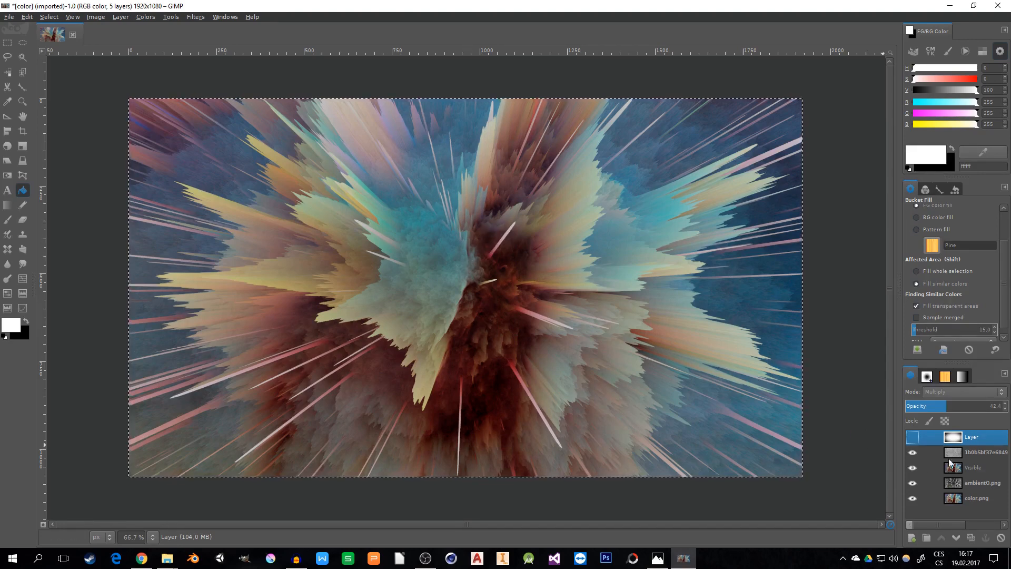
{"action": "left_click", "coordinate": [911, 438]}
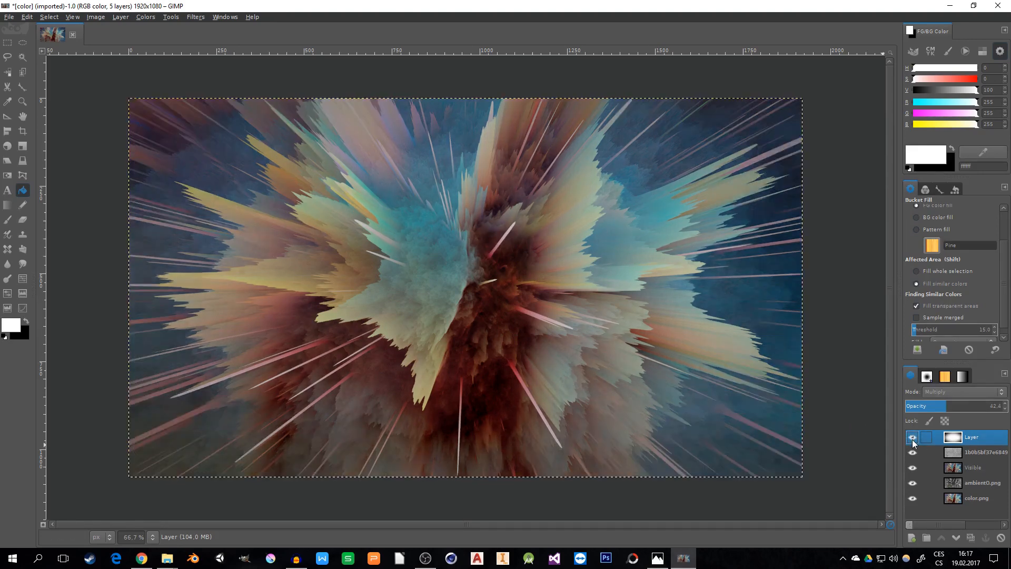
Apply a gentle S-shaped Curves adjustment to the Visible layer's Value channel, raising the highlights and lowering the shadows.
{"action": "right_click", "coordinate": [955, 470]}
{"action": "left_click", "coordinate": [972, 471]}
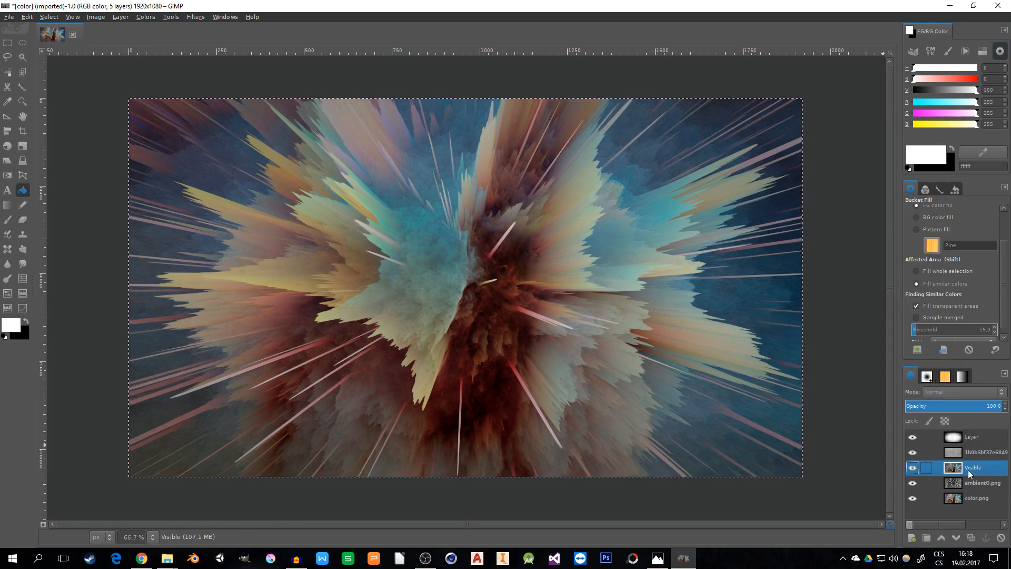
{"action": "left_click_drag", "start_coordinate": [943, 470], "coordinate": [234, 257]}
{"action": "left_click_drag", "start_coordinate": [55, 284], "coordinate": [22, 310]}
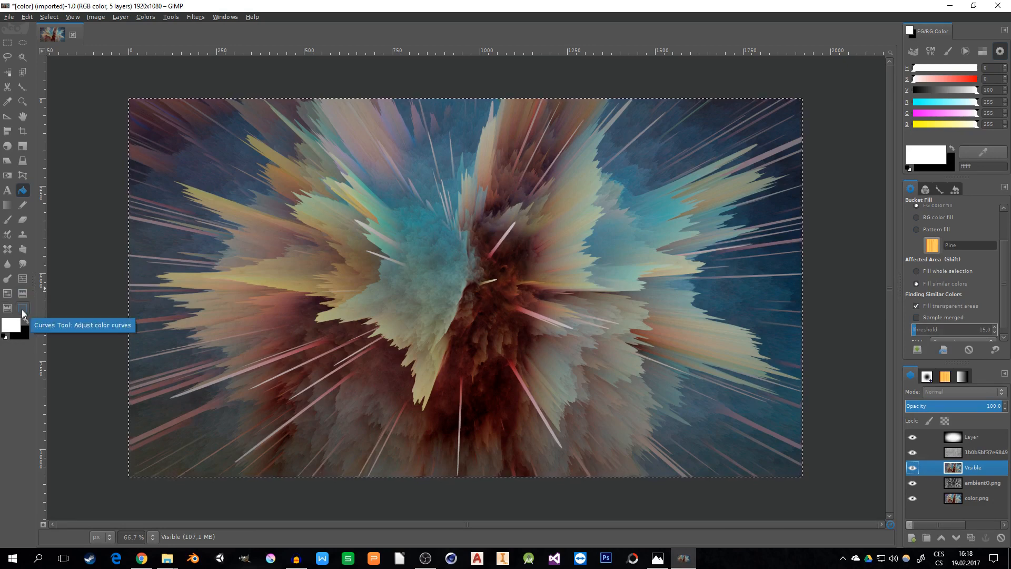
{"action": "left_click", "coordinate": [22, 310]}
{"action": "left_click", "coordinate": [420, 282]}
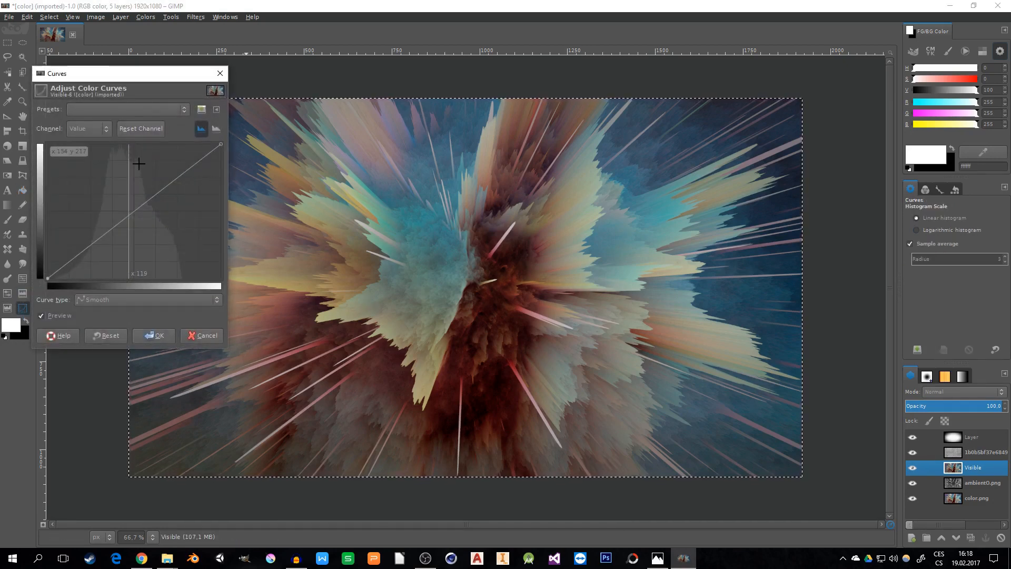
{"action": "left_click", "coordinate": [72, 263]}
{"action": "left_click_drag", "start_coordinate": [177, 181], "coordinate": [169, 172]}
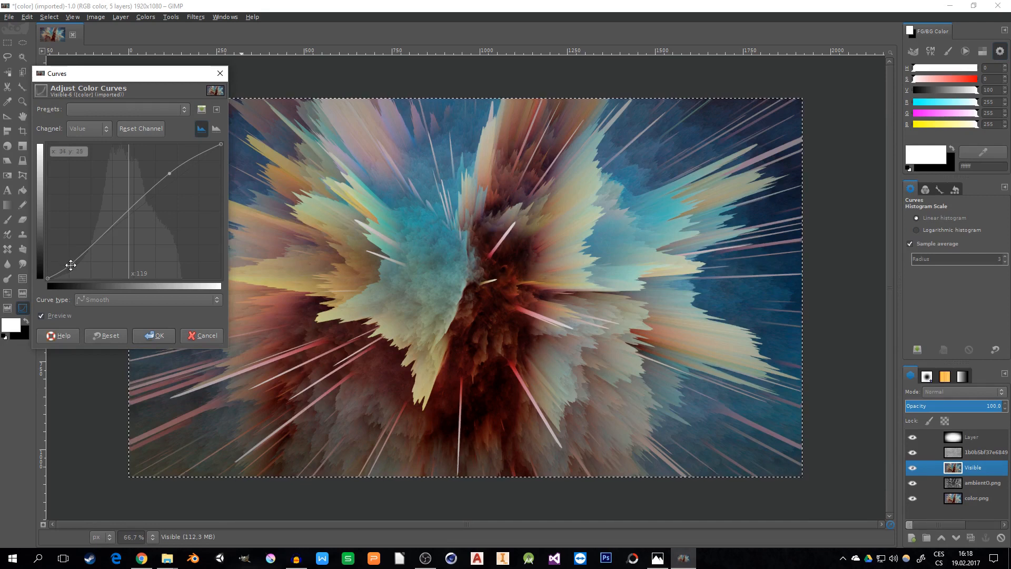
{"action": "left_click_drag", "start_coordinate": [71, 265], "coordinate": [70, 266]}
Add a control point near the shadows of the Blue channel curve and shift it slightly.
{"action": "left_click", "coordinate": [107, 129]}
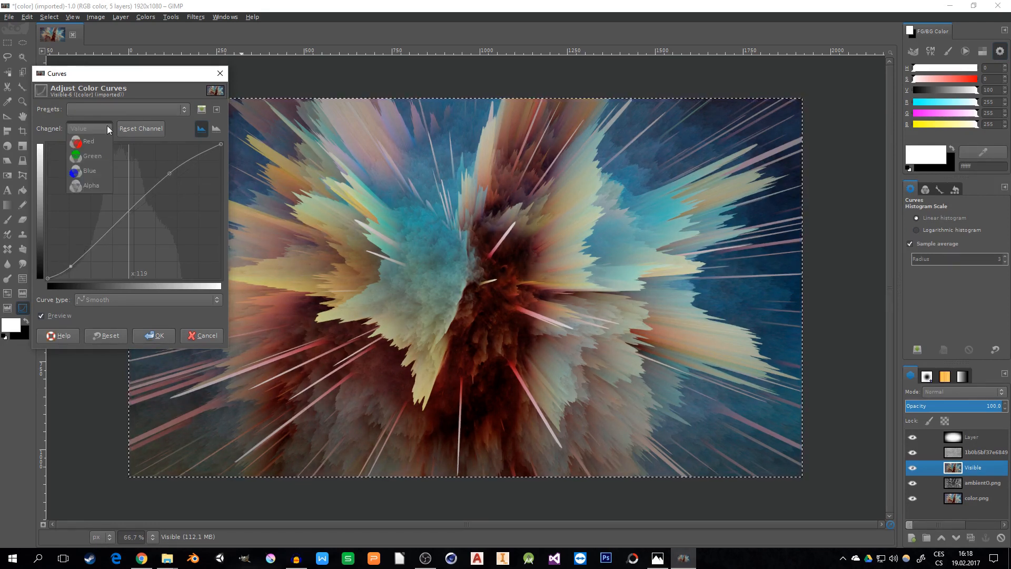
{"action": "left_click", "coordinate": [82, 170]}
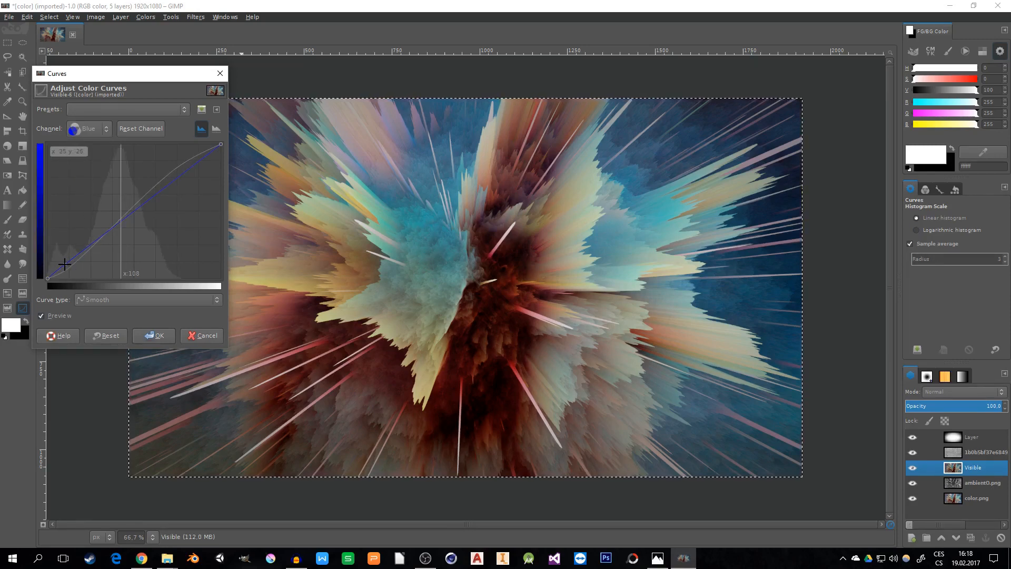
{"action": "left_click_drag", "start_coordinate": [64, 264], "coordinate": [66, 263]}
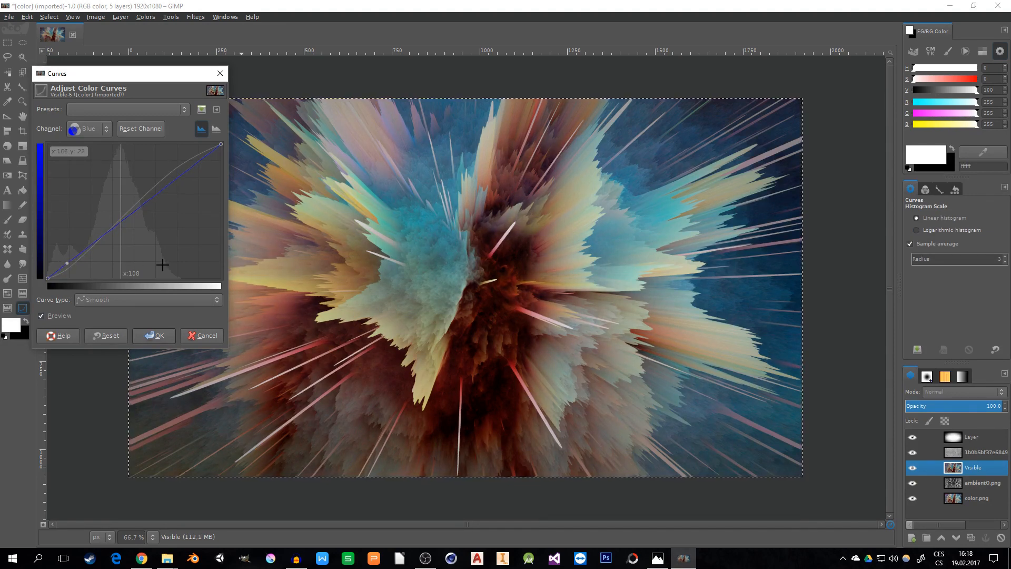
Compare the image with and without the curves preview, leaving the preview enabled, and apply the adjustment.
{"action": "left_click", "coordinate": [42, 316]}
{"action": "left_click", "coordinate": [42, 316]}
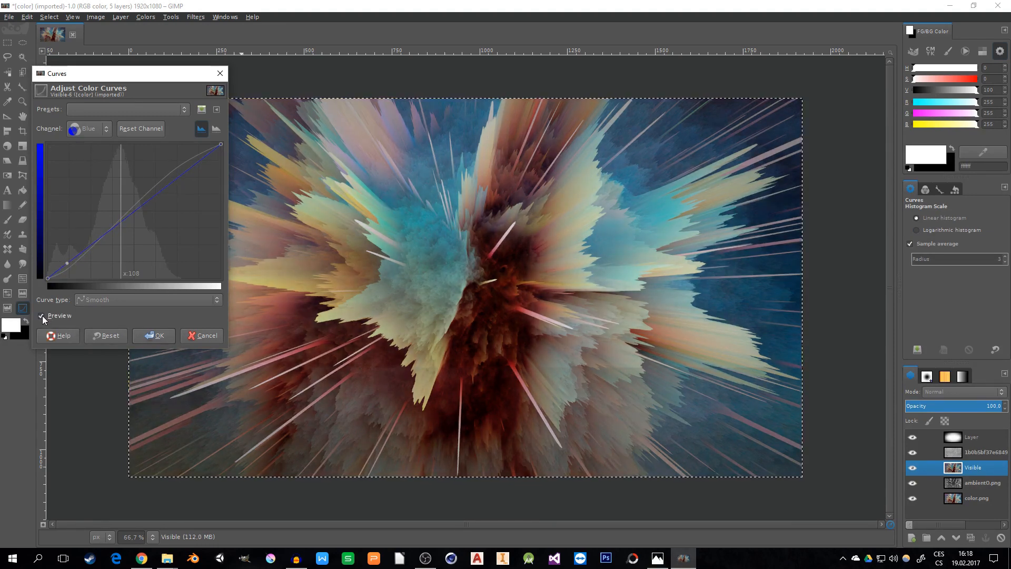
{"action": "left_click", "coordinate": [42, 316]}
{"action": "left_click", "coordinate": [42, 316]}
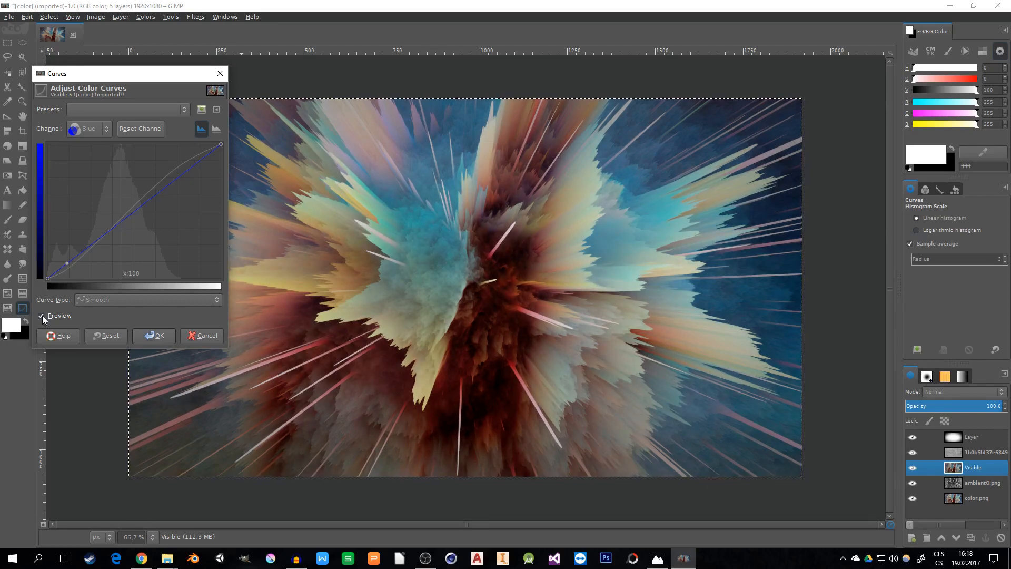
{"action": "left_click", "coordinate": [154, 334]}
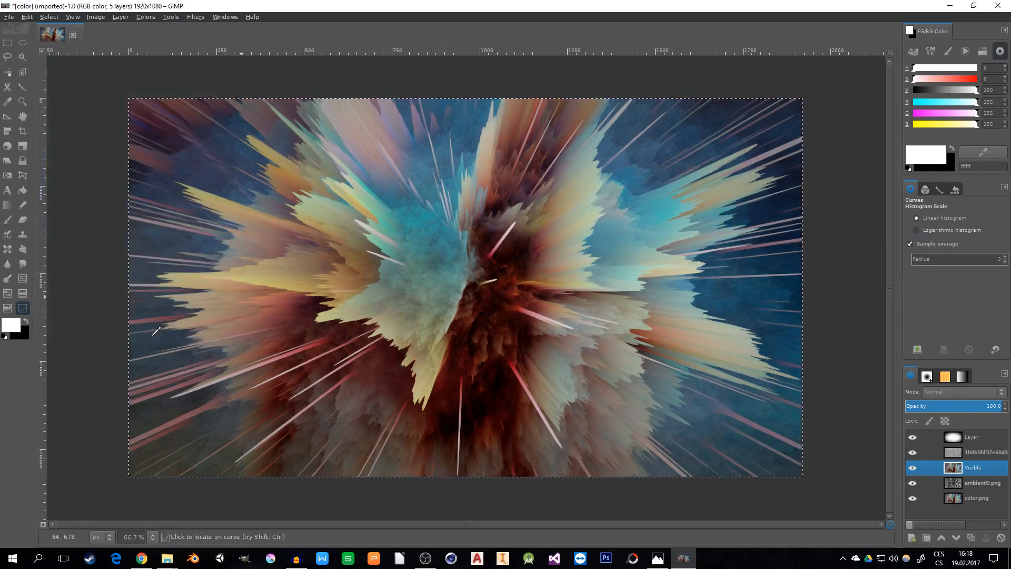
Export the composite to the Desktop as the PNG file fnish.png with compression level 9.
{"action": "left_click", "coordinate": [10, 20]}
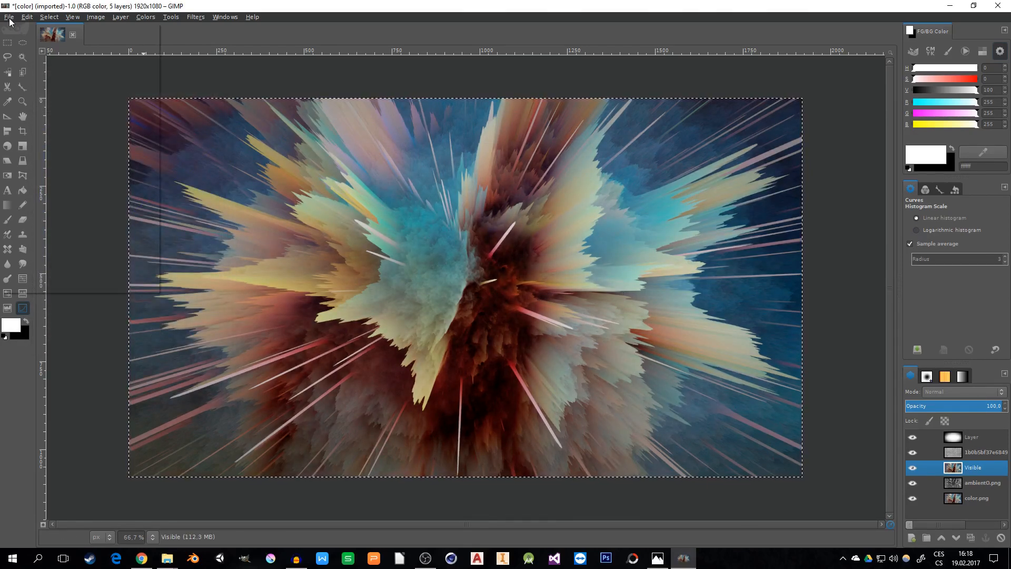
{"action": "left_click", "coordinate": [37, 176]}
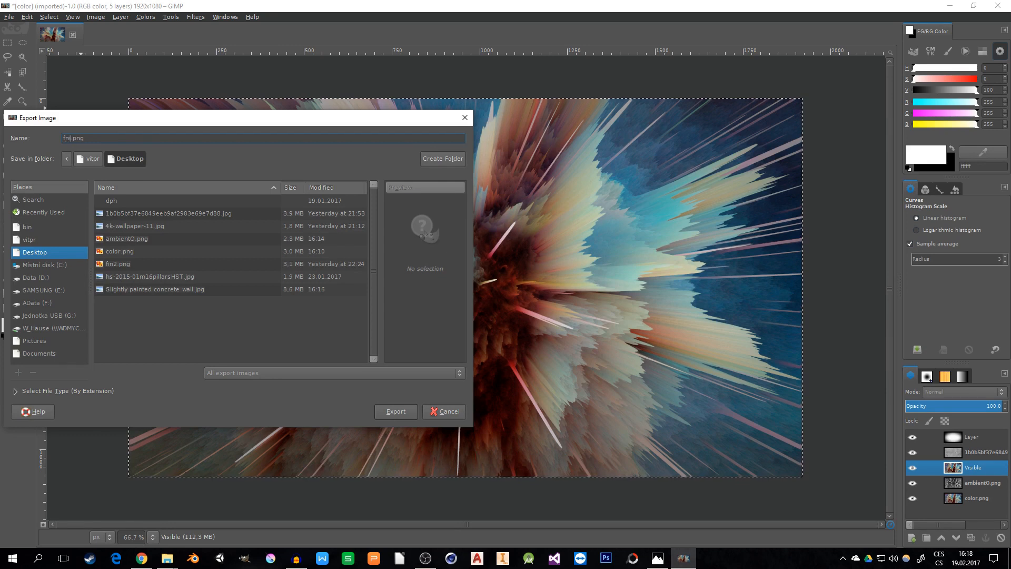
{"action": "type", "text": "sh"}
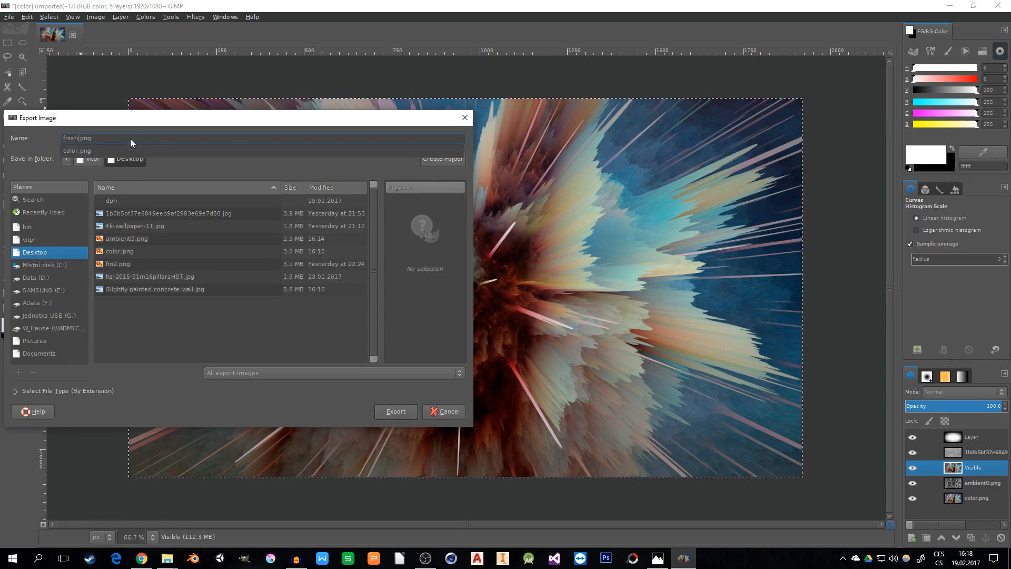
{"action": "left_click", "coordinate": [400, 409]}
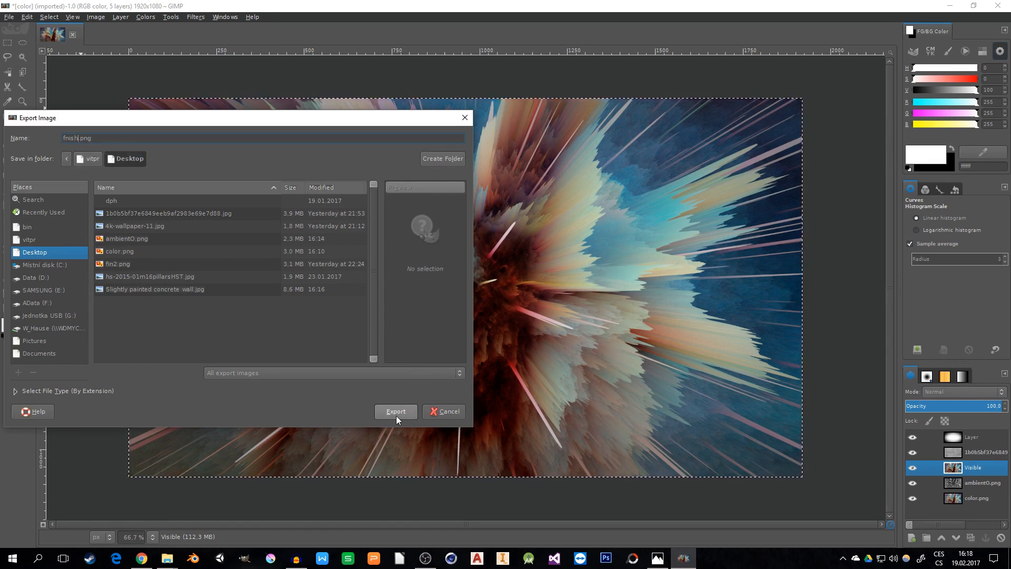
{"action": "left_click", "coordinate": [393, 412]}
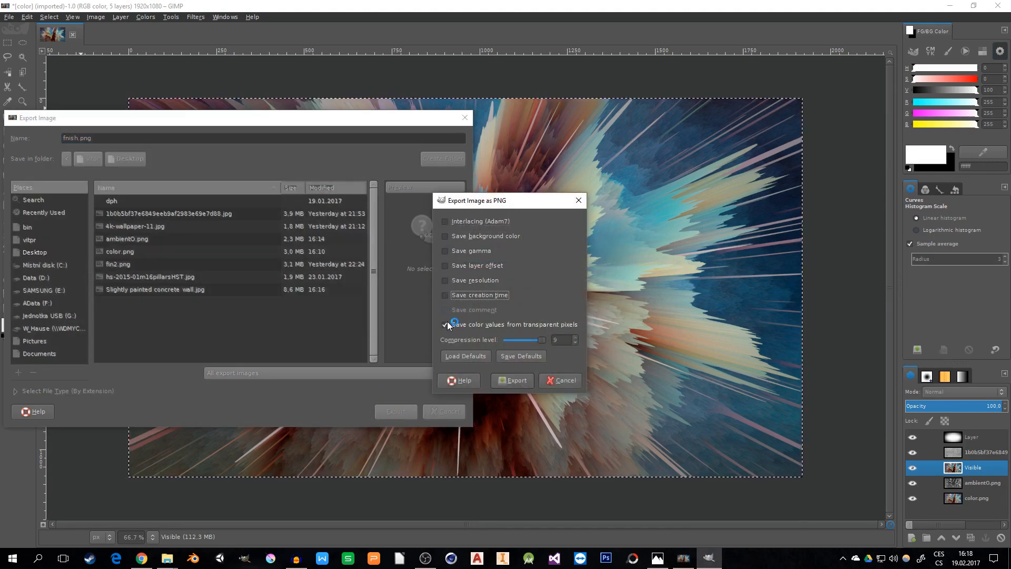
{"action": "left_click", "coordinate": [513, 380]}
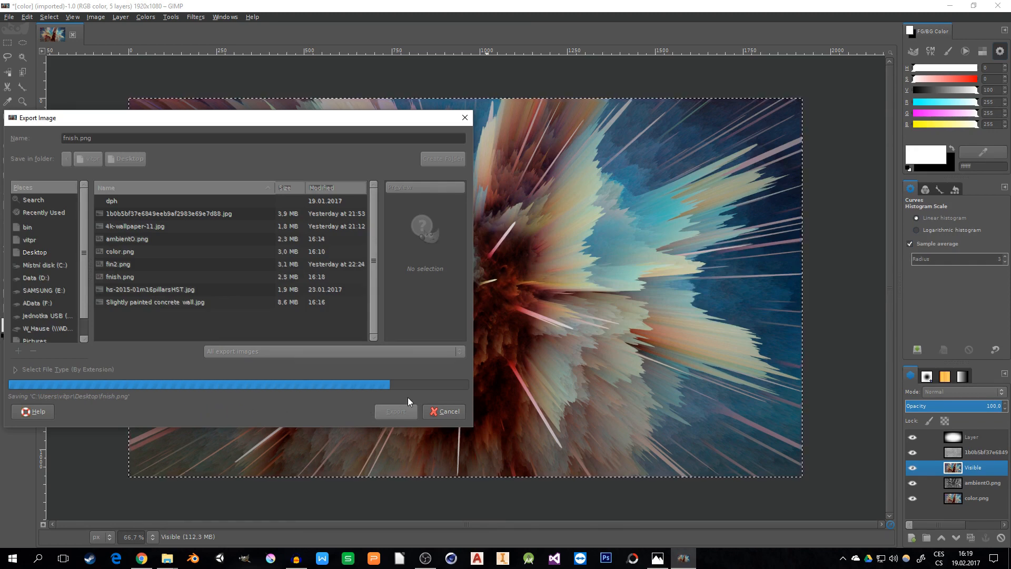
Quit GIMP discarding the unsaved project changes, and open fnish.png from the desktop in the Photos app.
{"action": "left_click", "coordinate": [997, 6]}
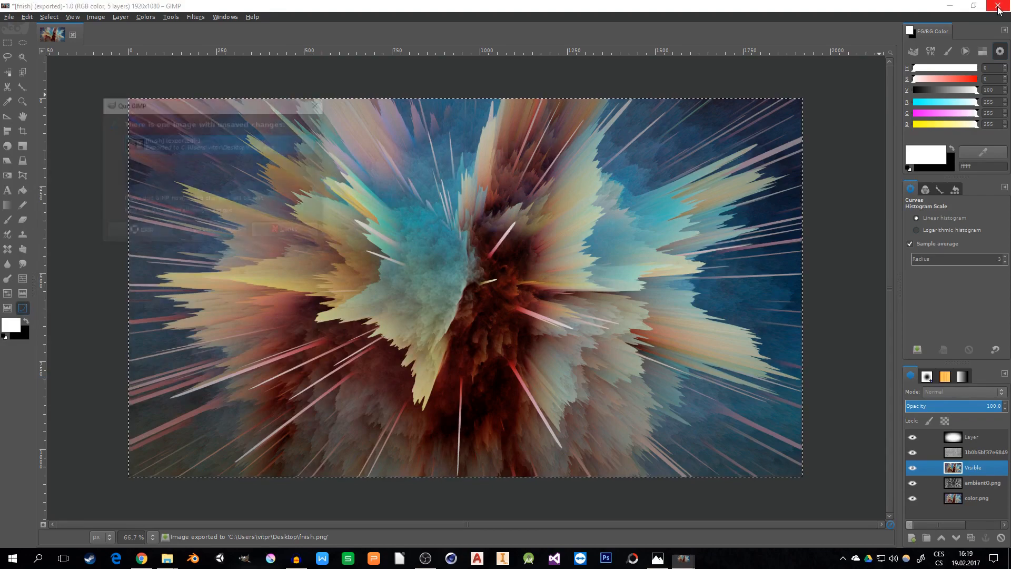
{"action": "left_click", "coordinate": [226, 232]}
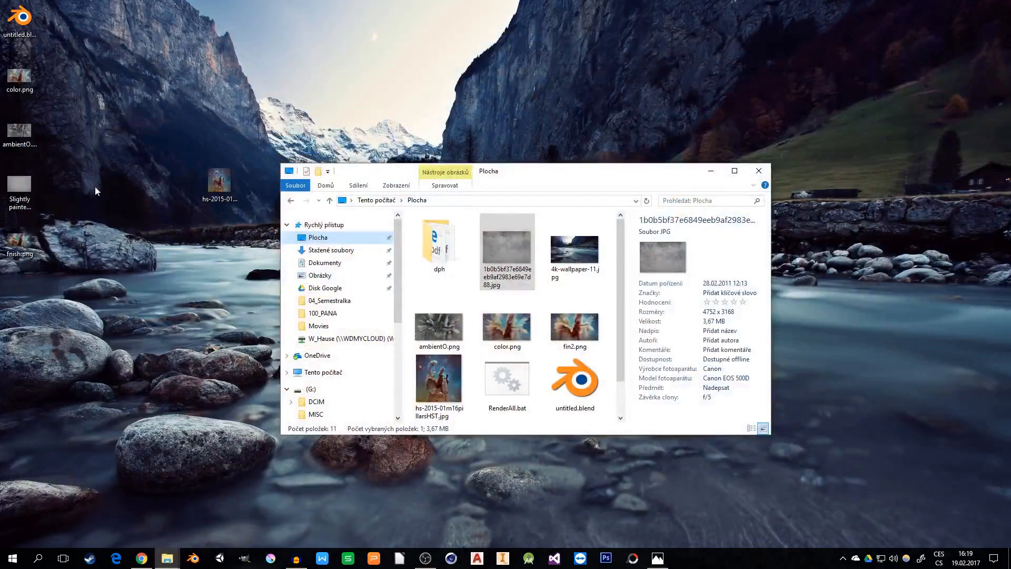
{"action": "double_click", "coordinate": [19, 242]}
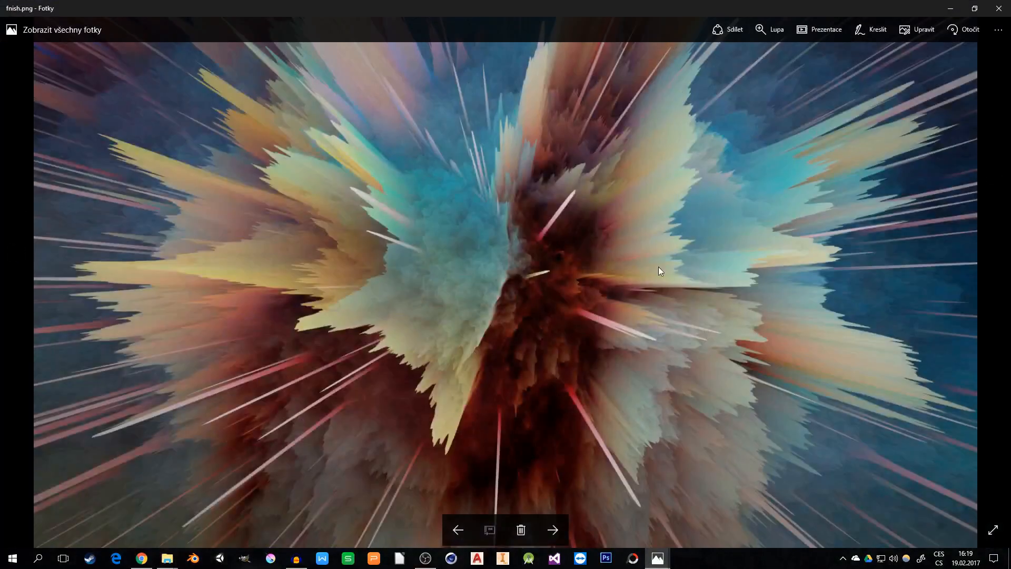